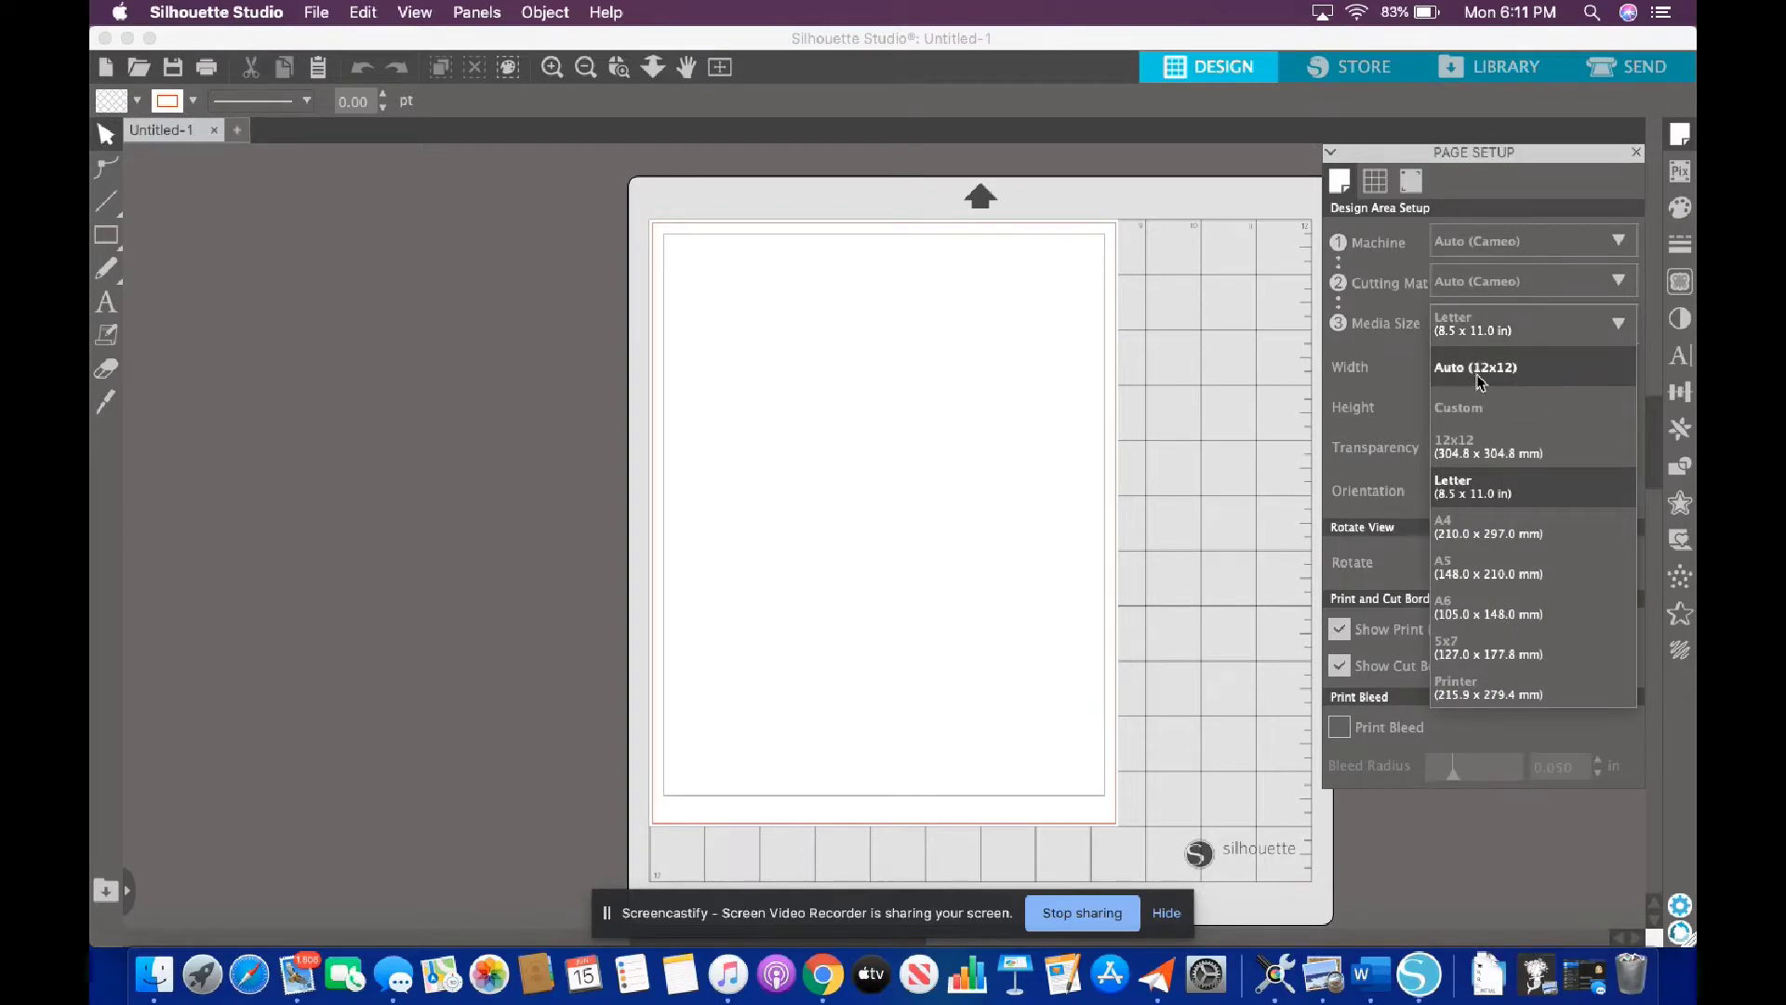
- Set the media size to Letter and open the baby2 image from the Stamps folder in Documents
left_click(1496, 491)
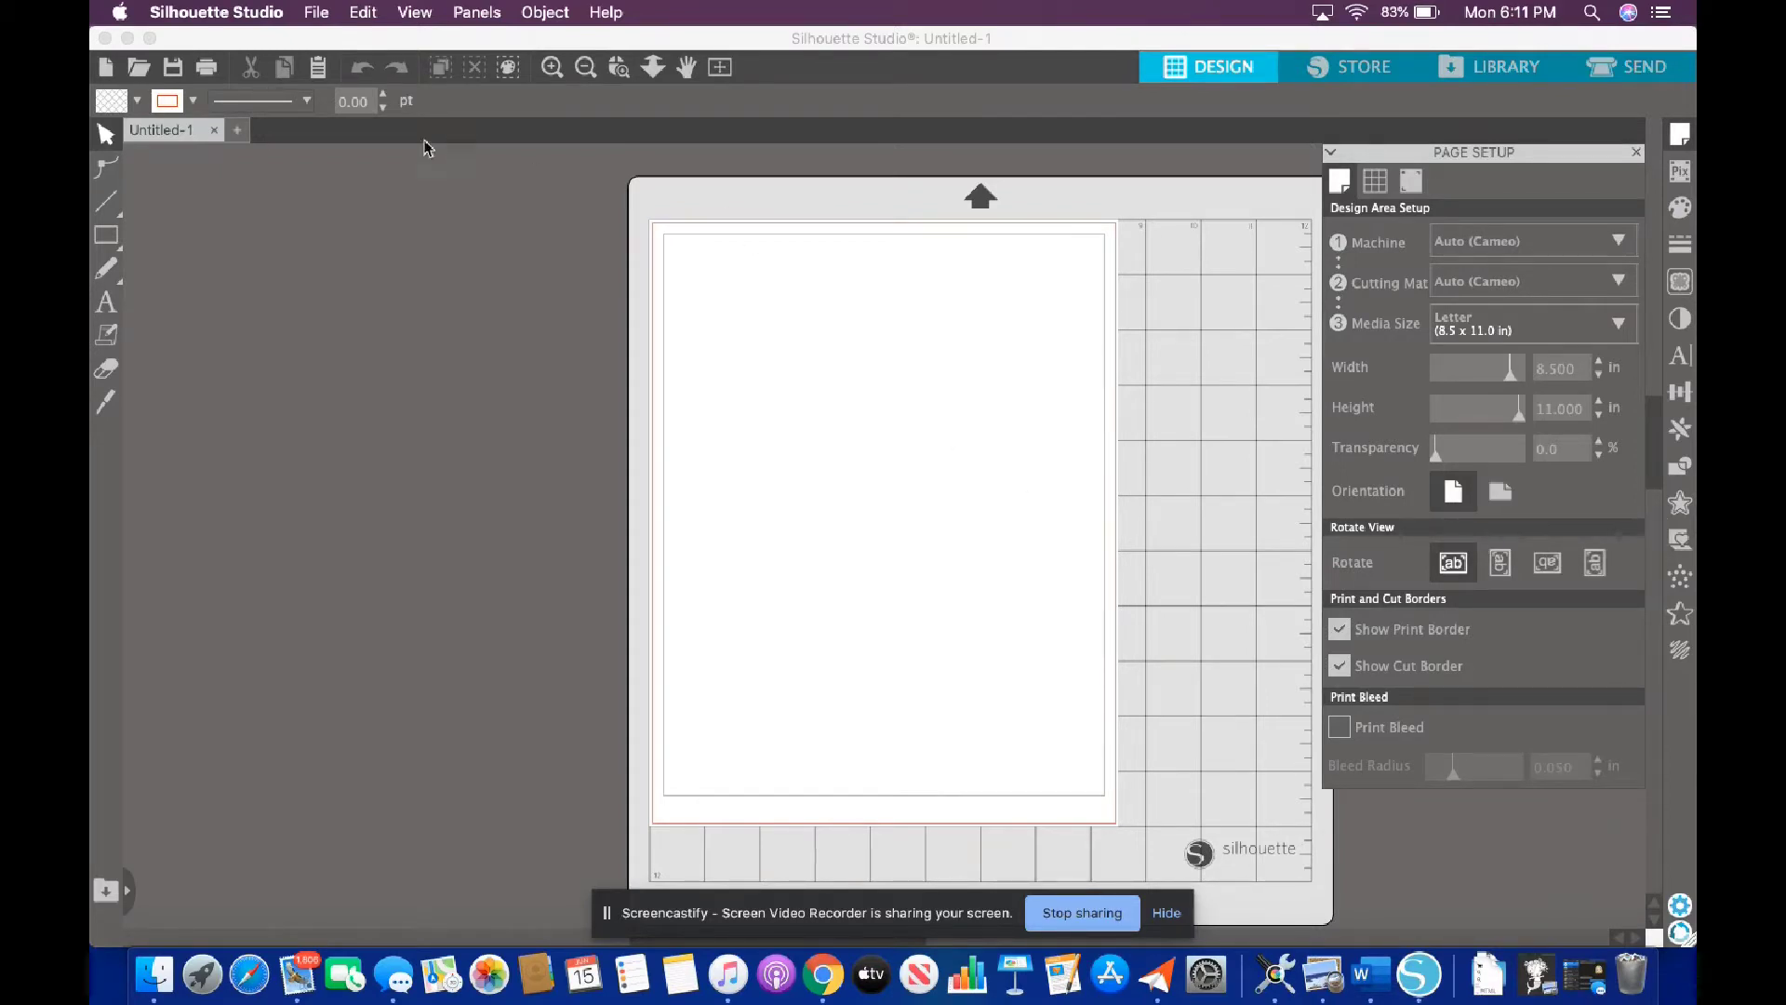
left_click(137, 70)
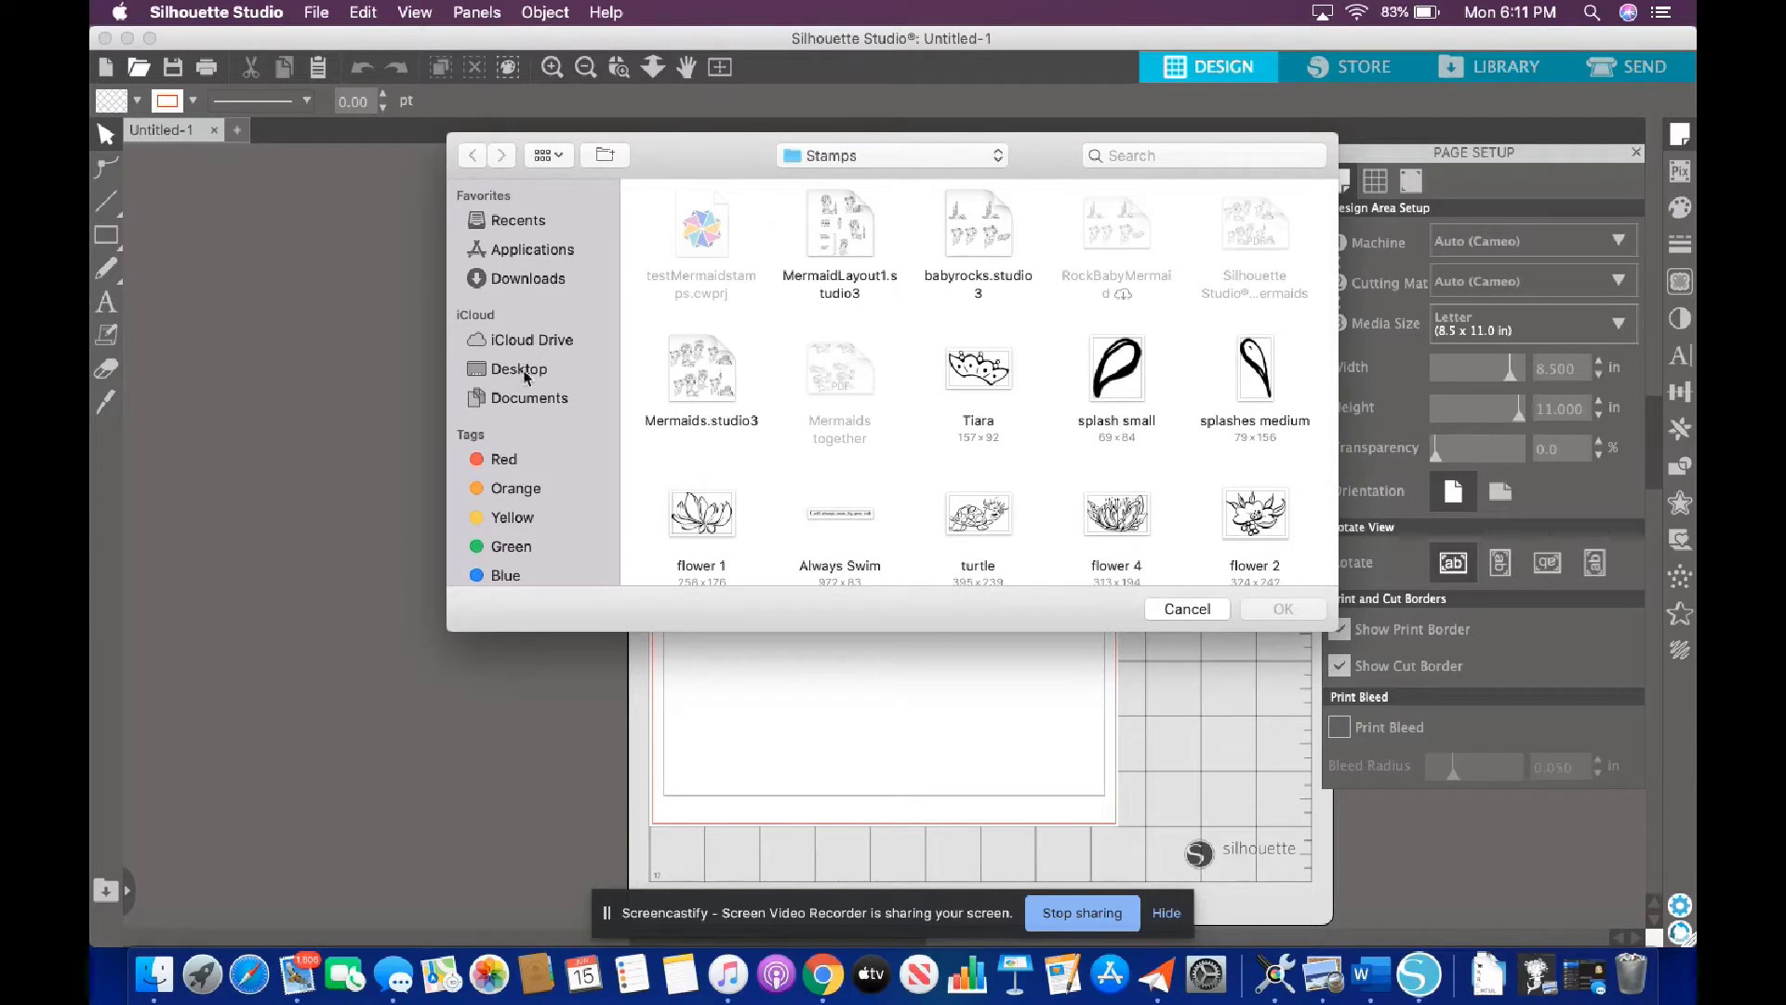
left_click(527, 400)
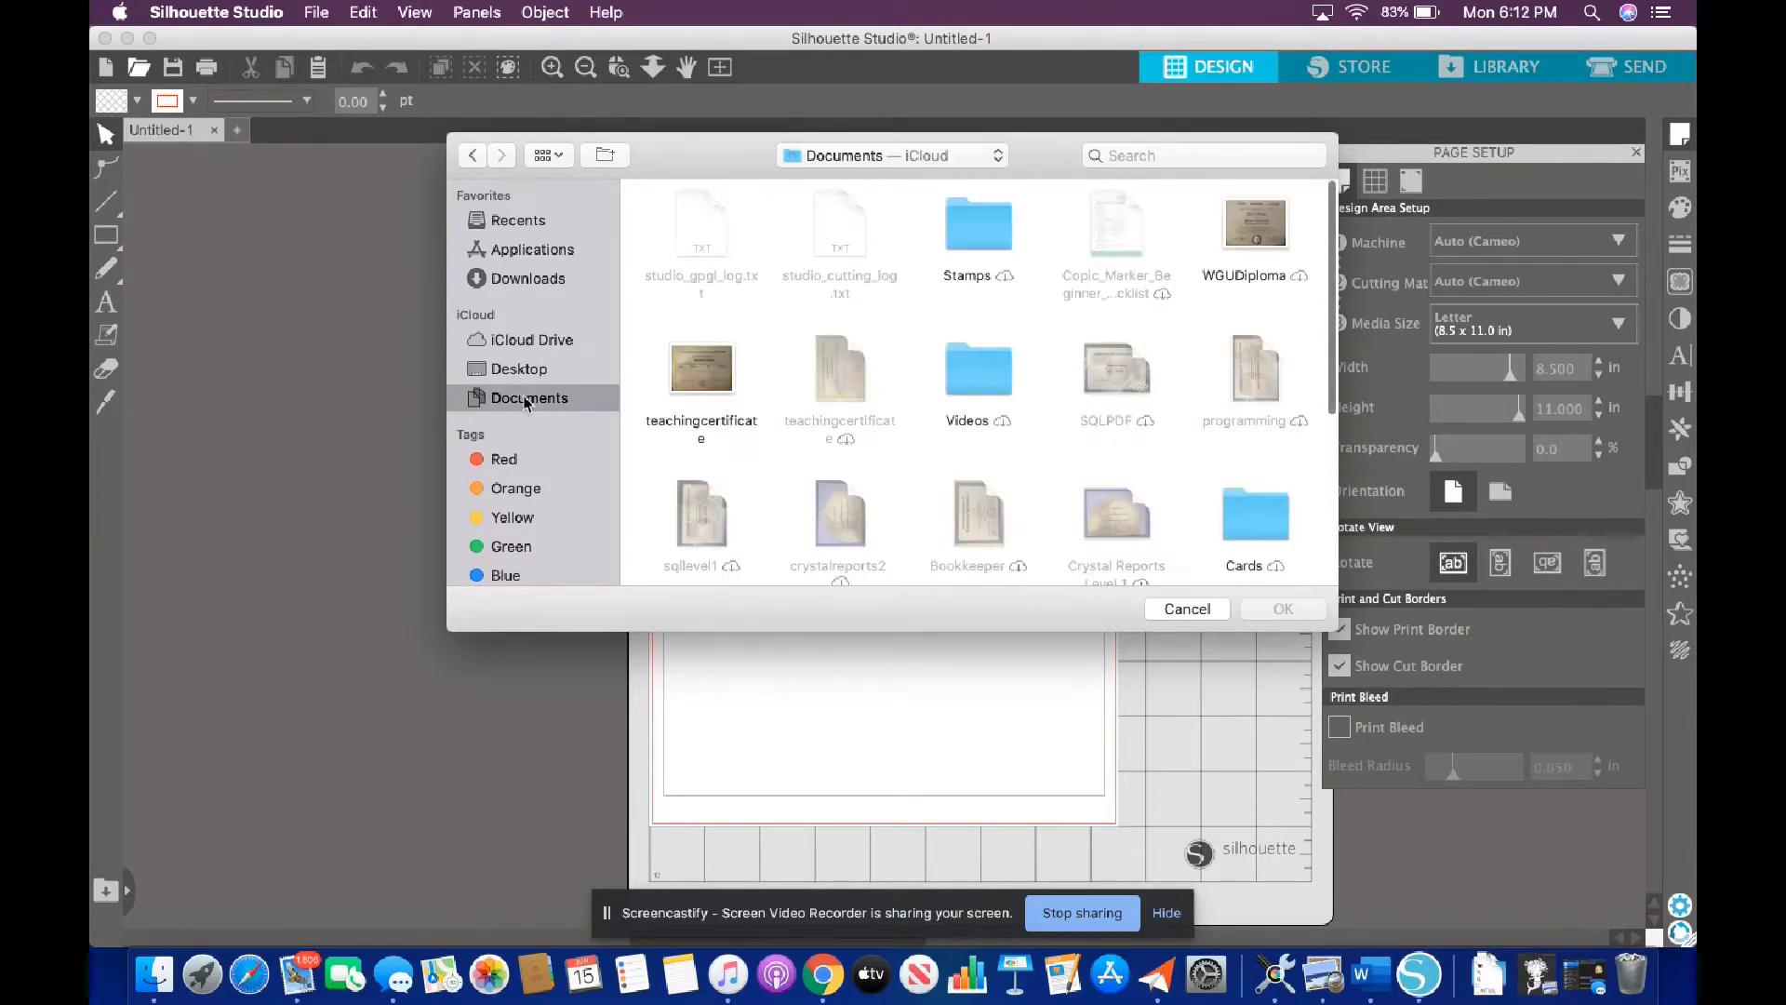
double_click(972, 216)
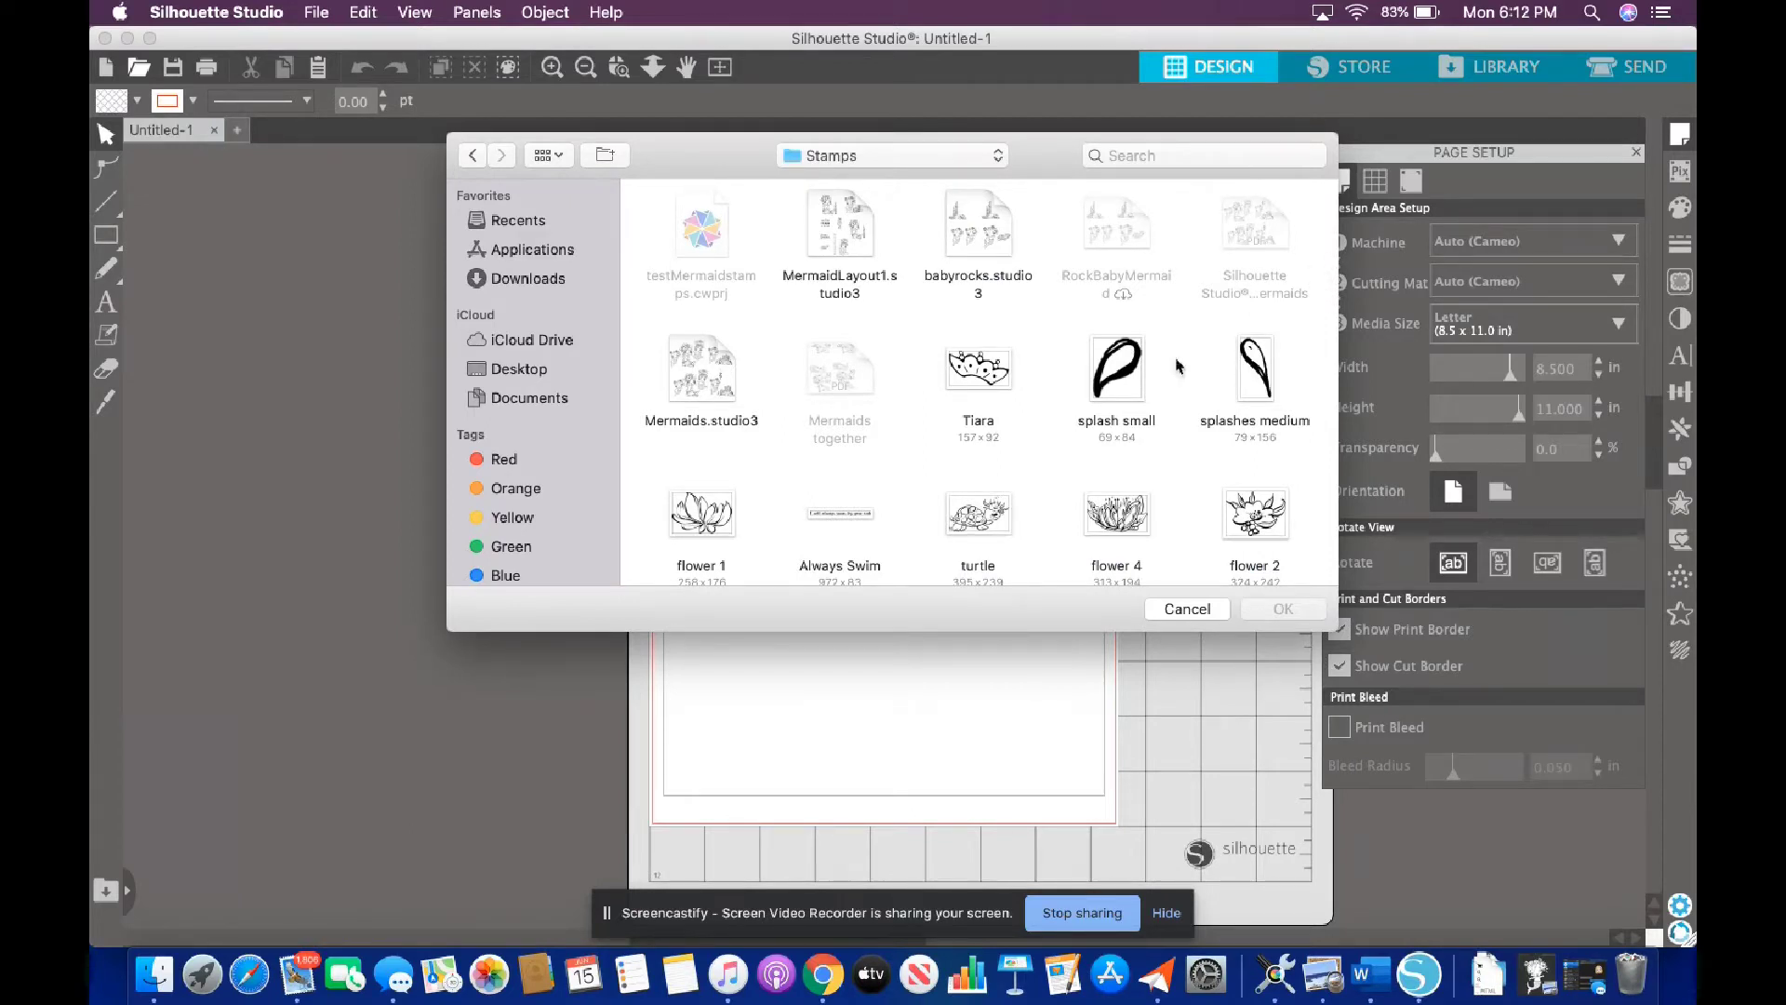
left_click(1119, 517)
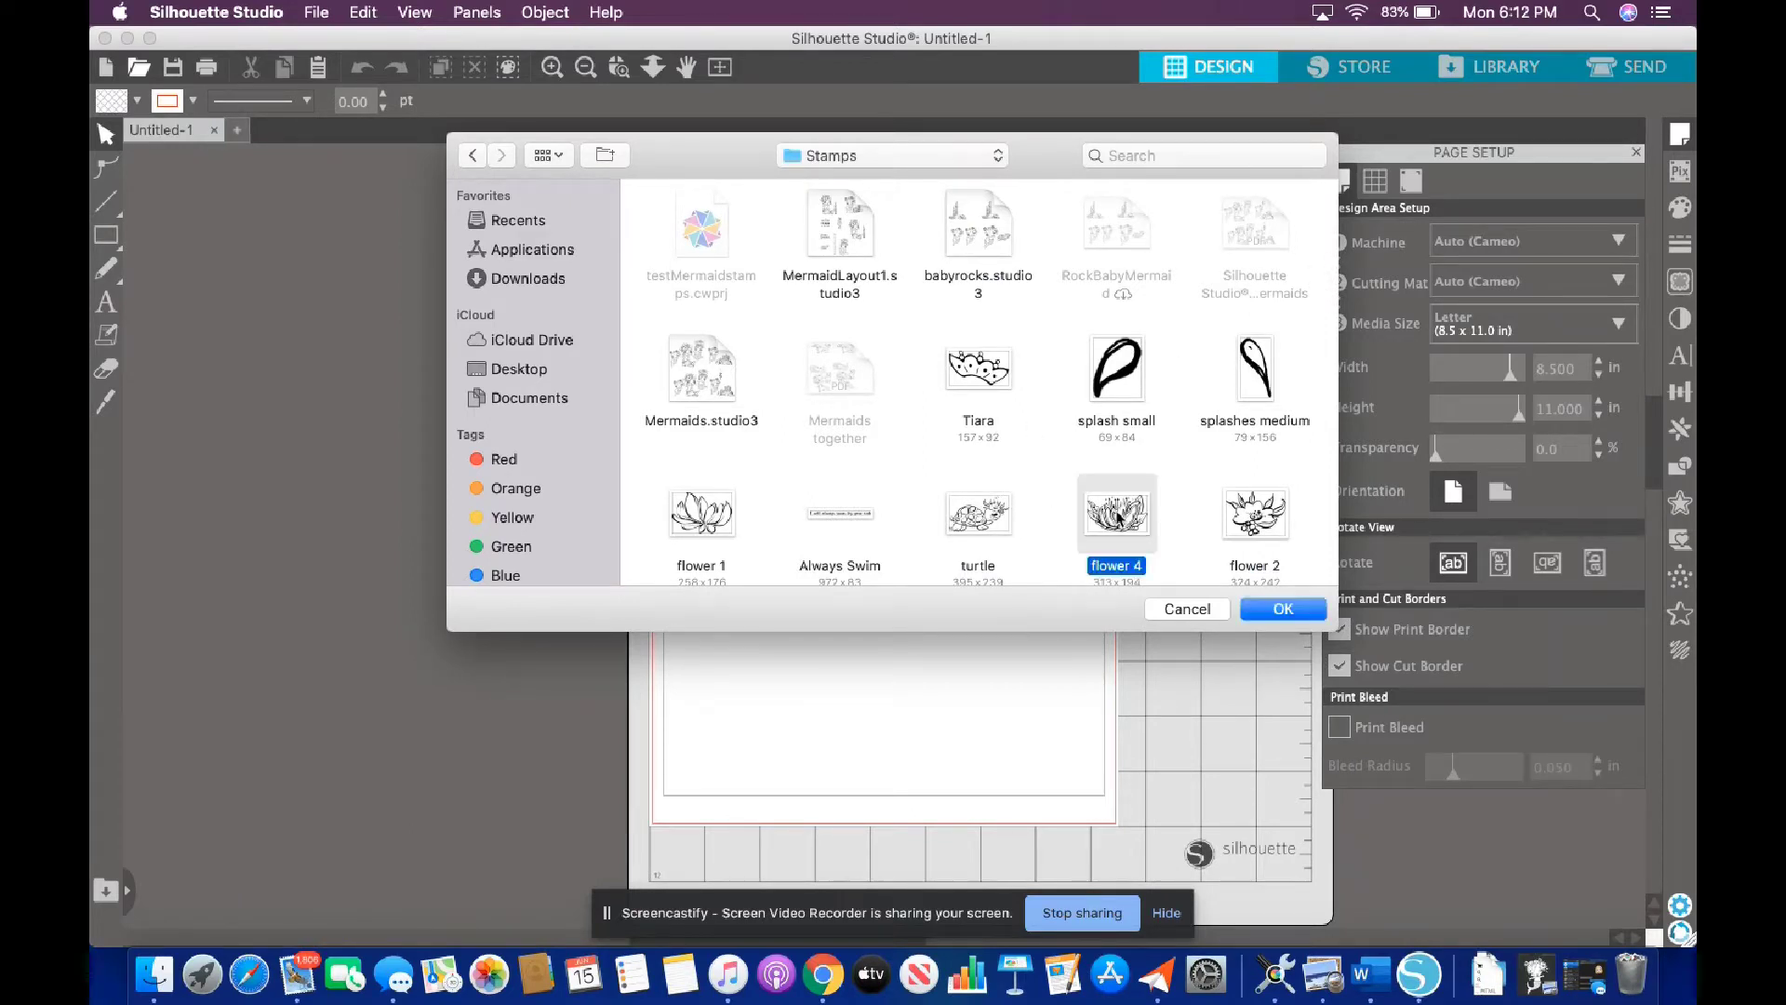
scroll(1119, 517, "down", 5)
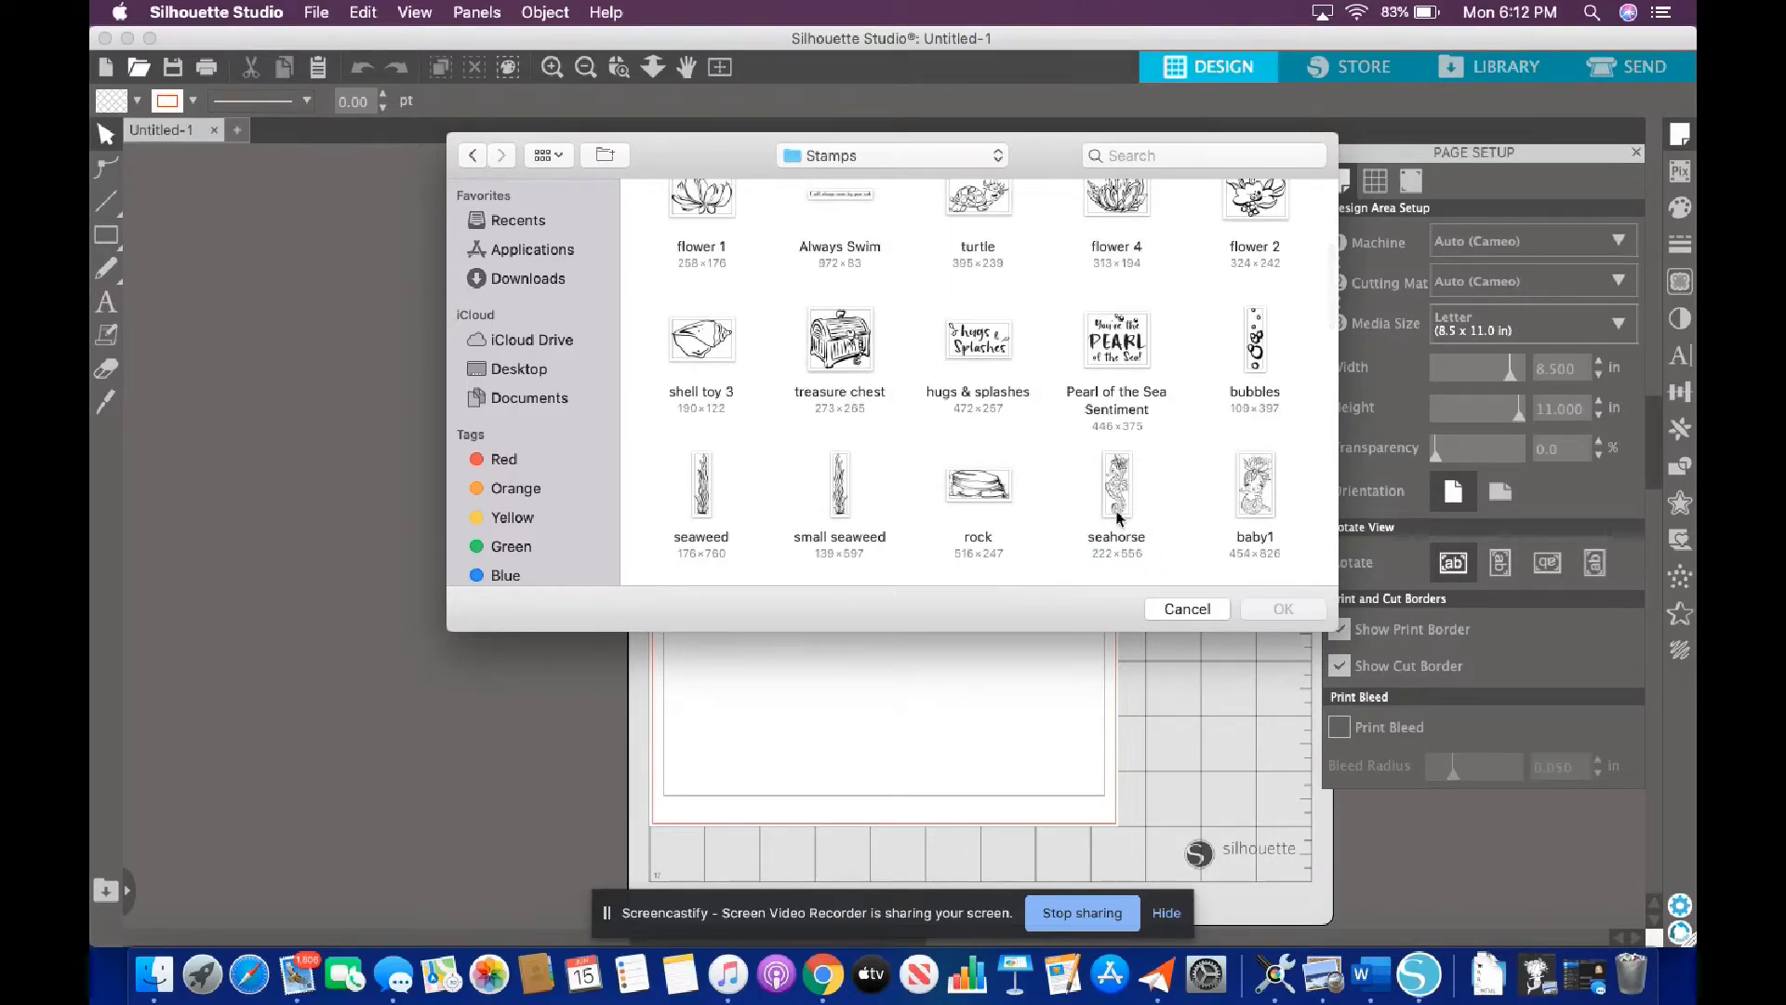
key("t")
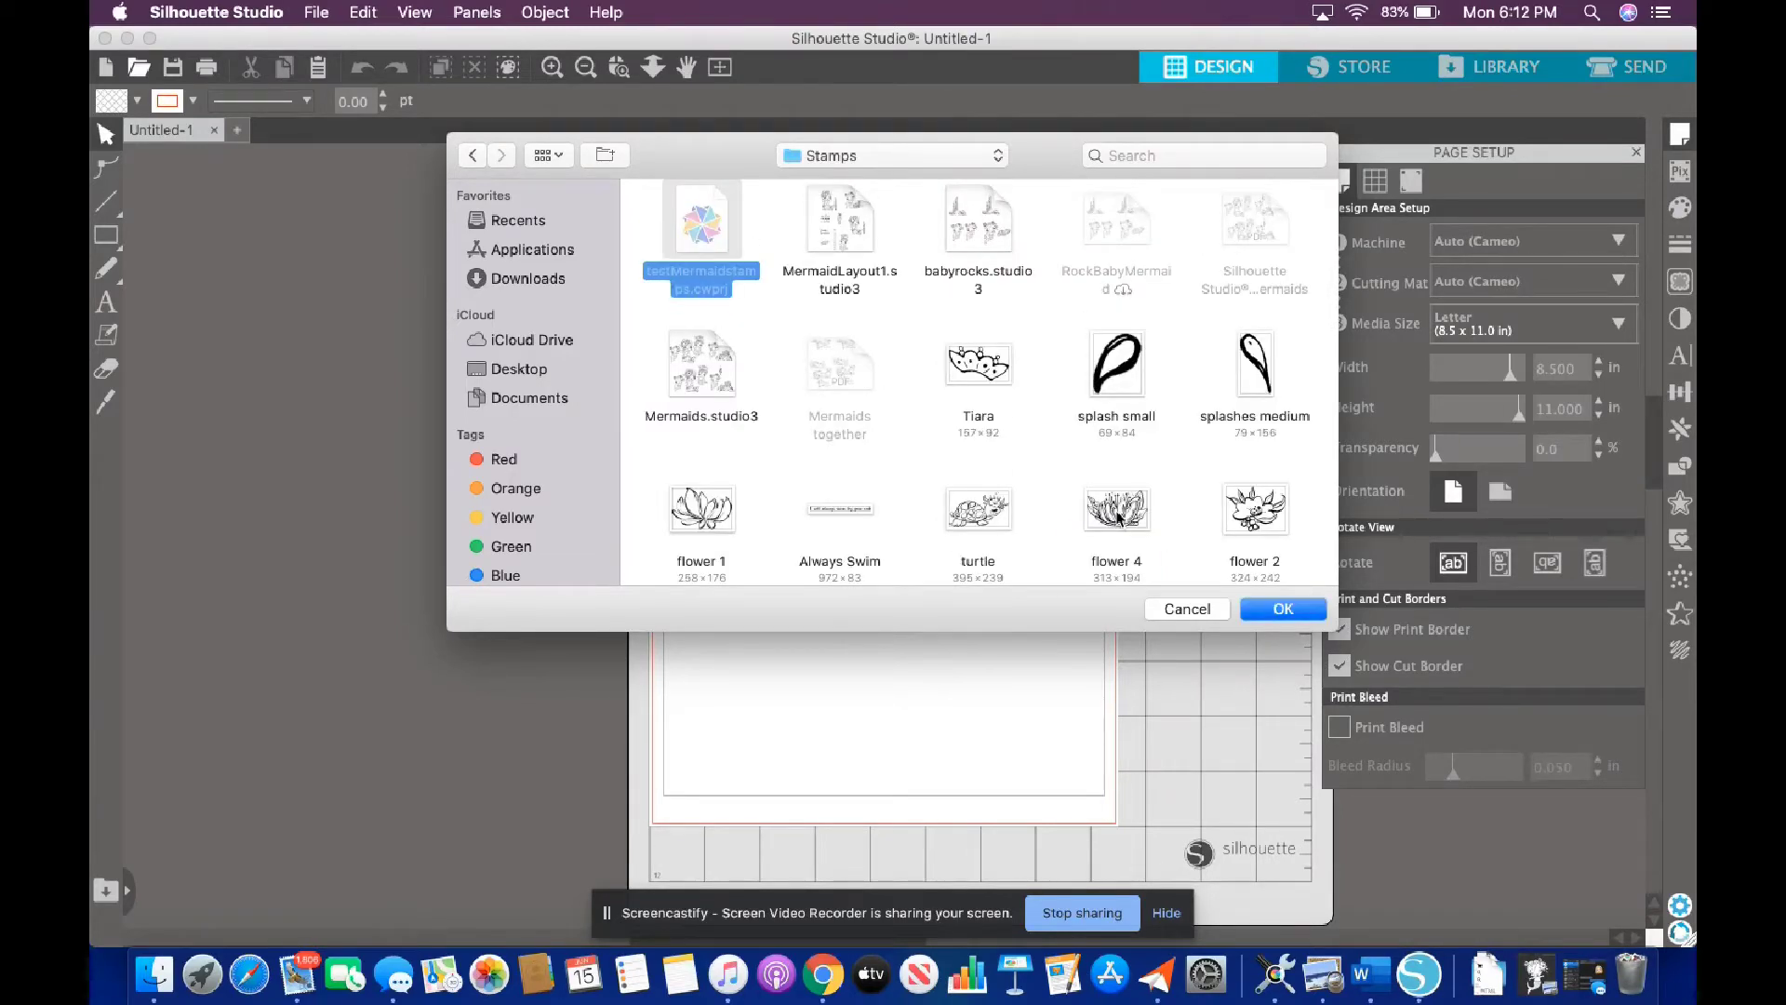
key("Down")
key("Down")
key("Down")
key("Down")
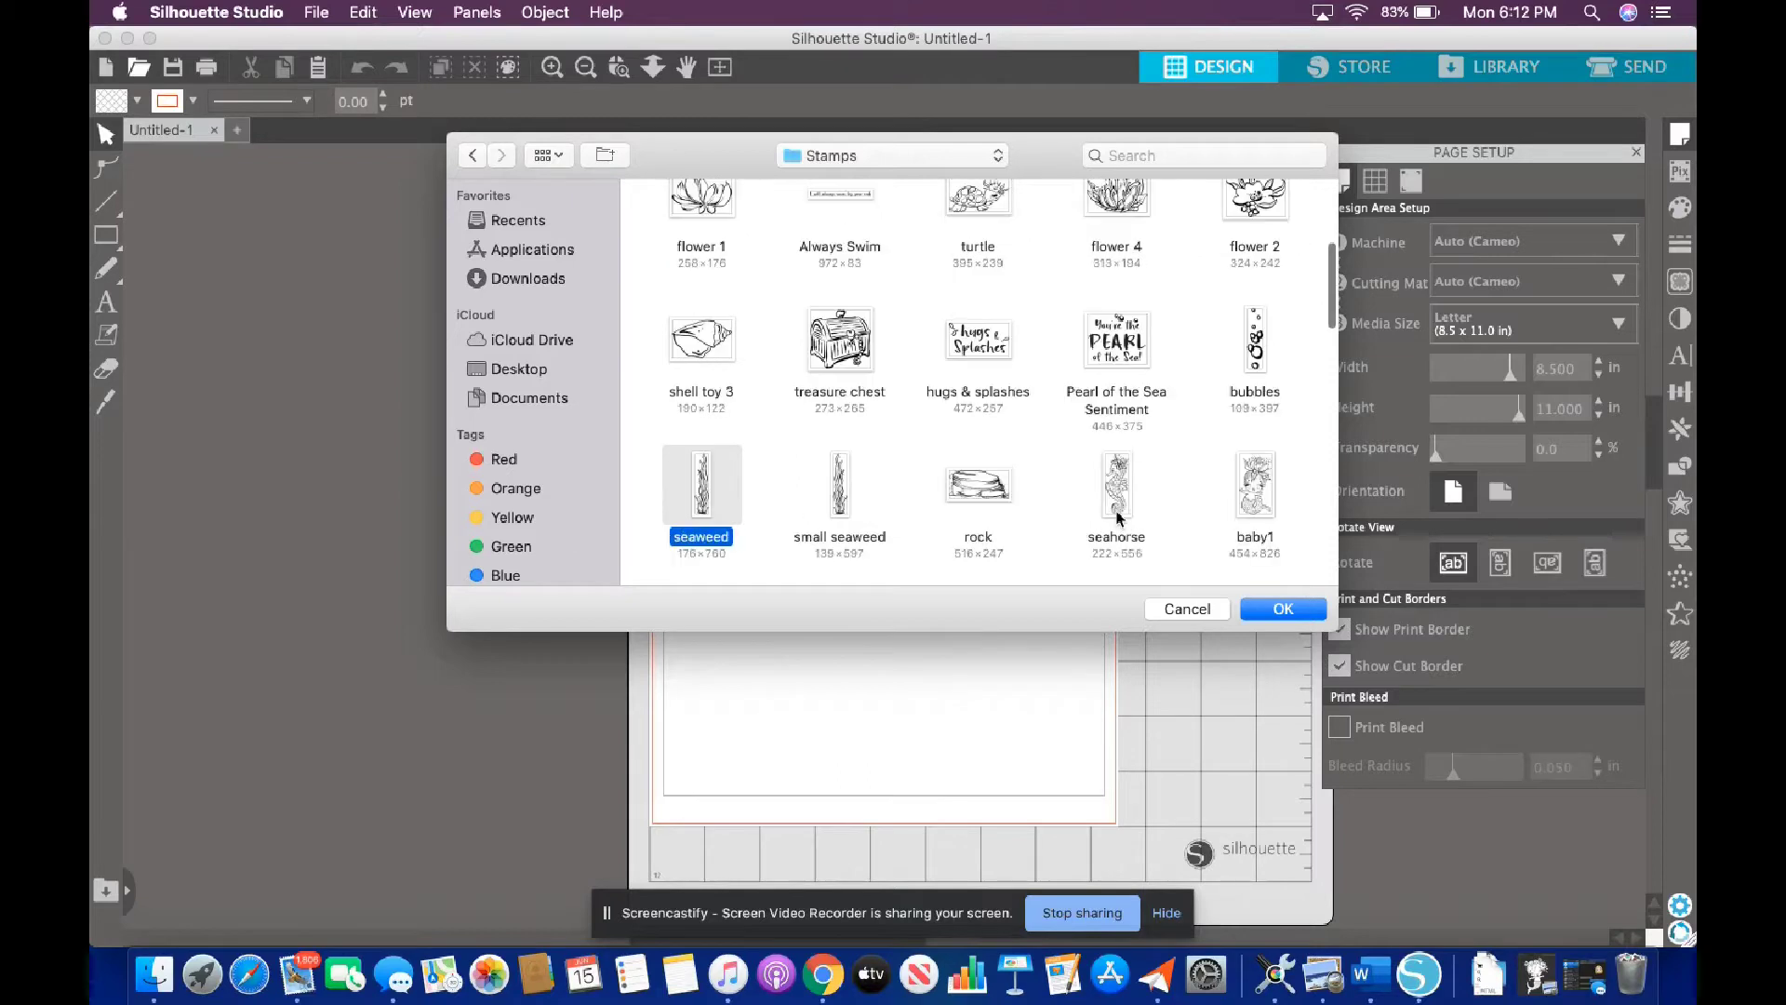
key("Down")
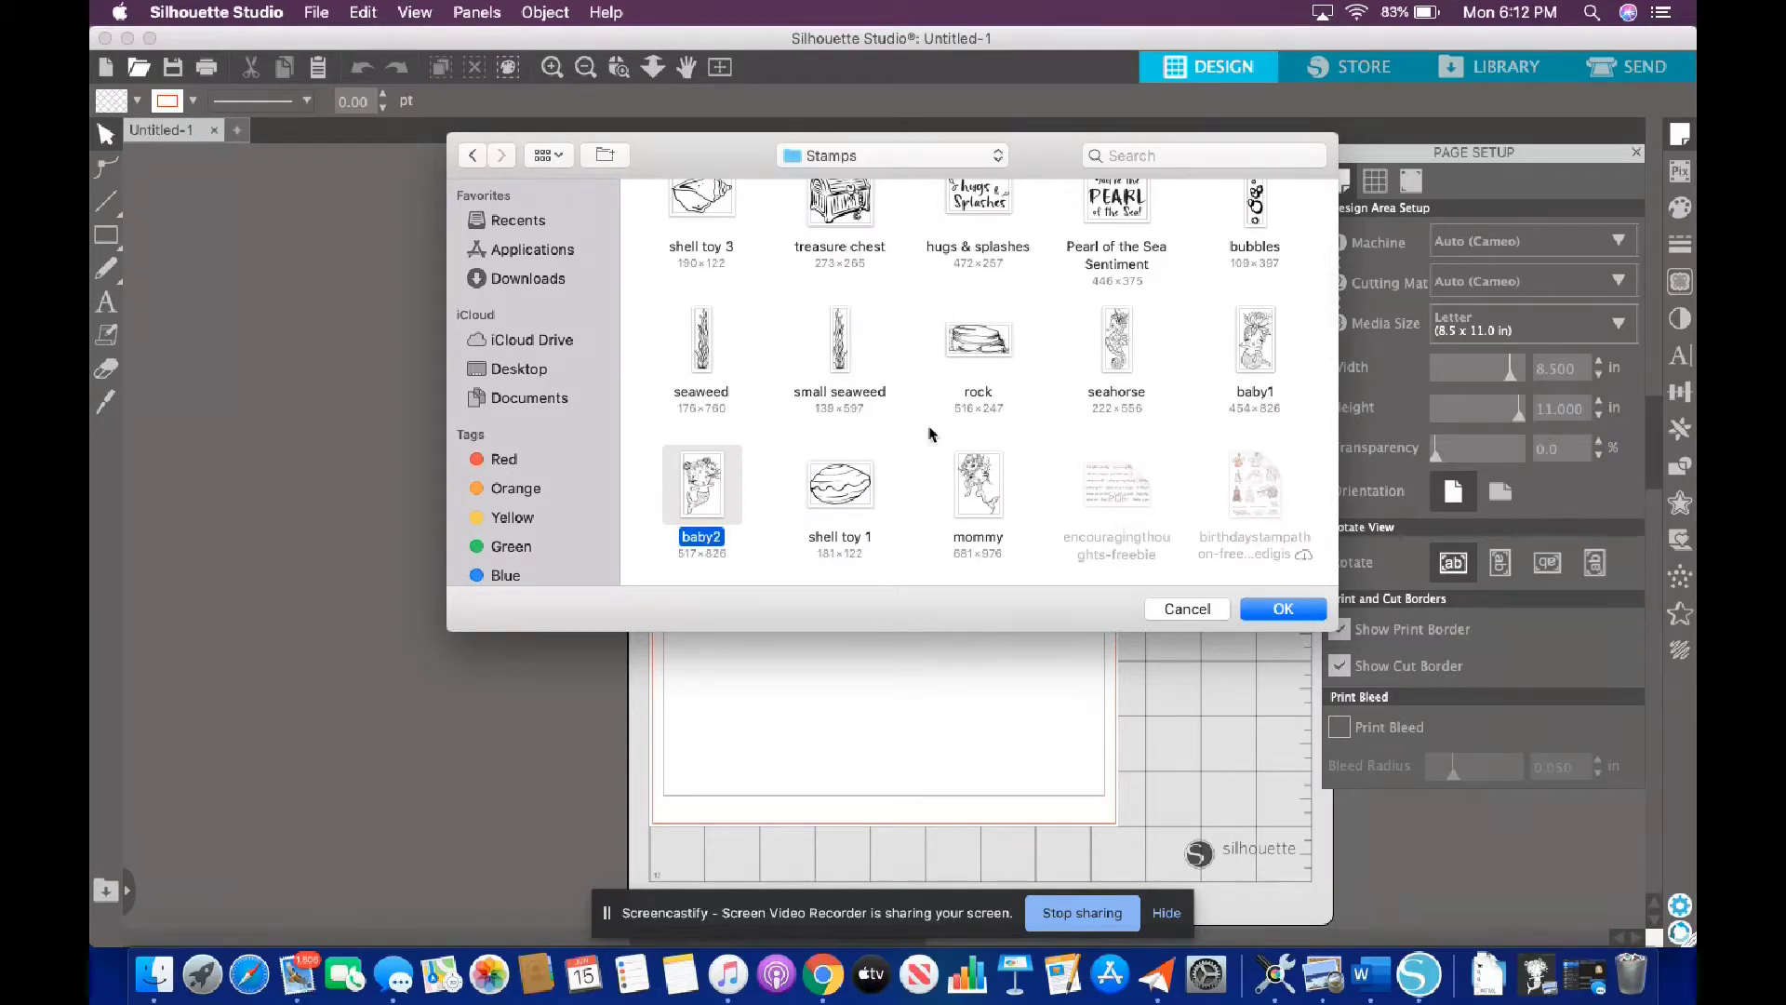
double_click(704, 483)
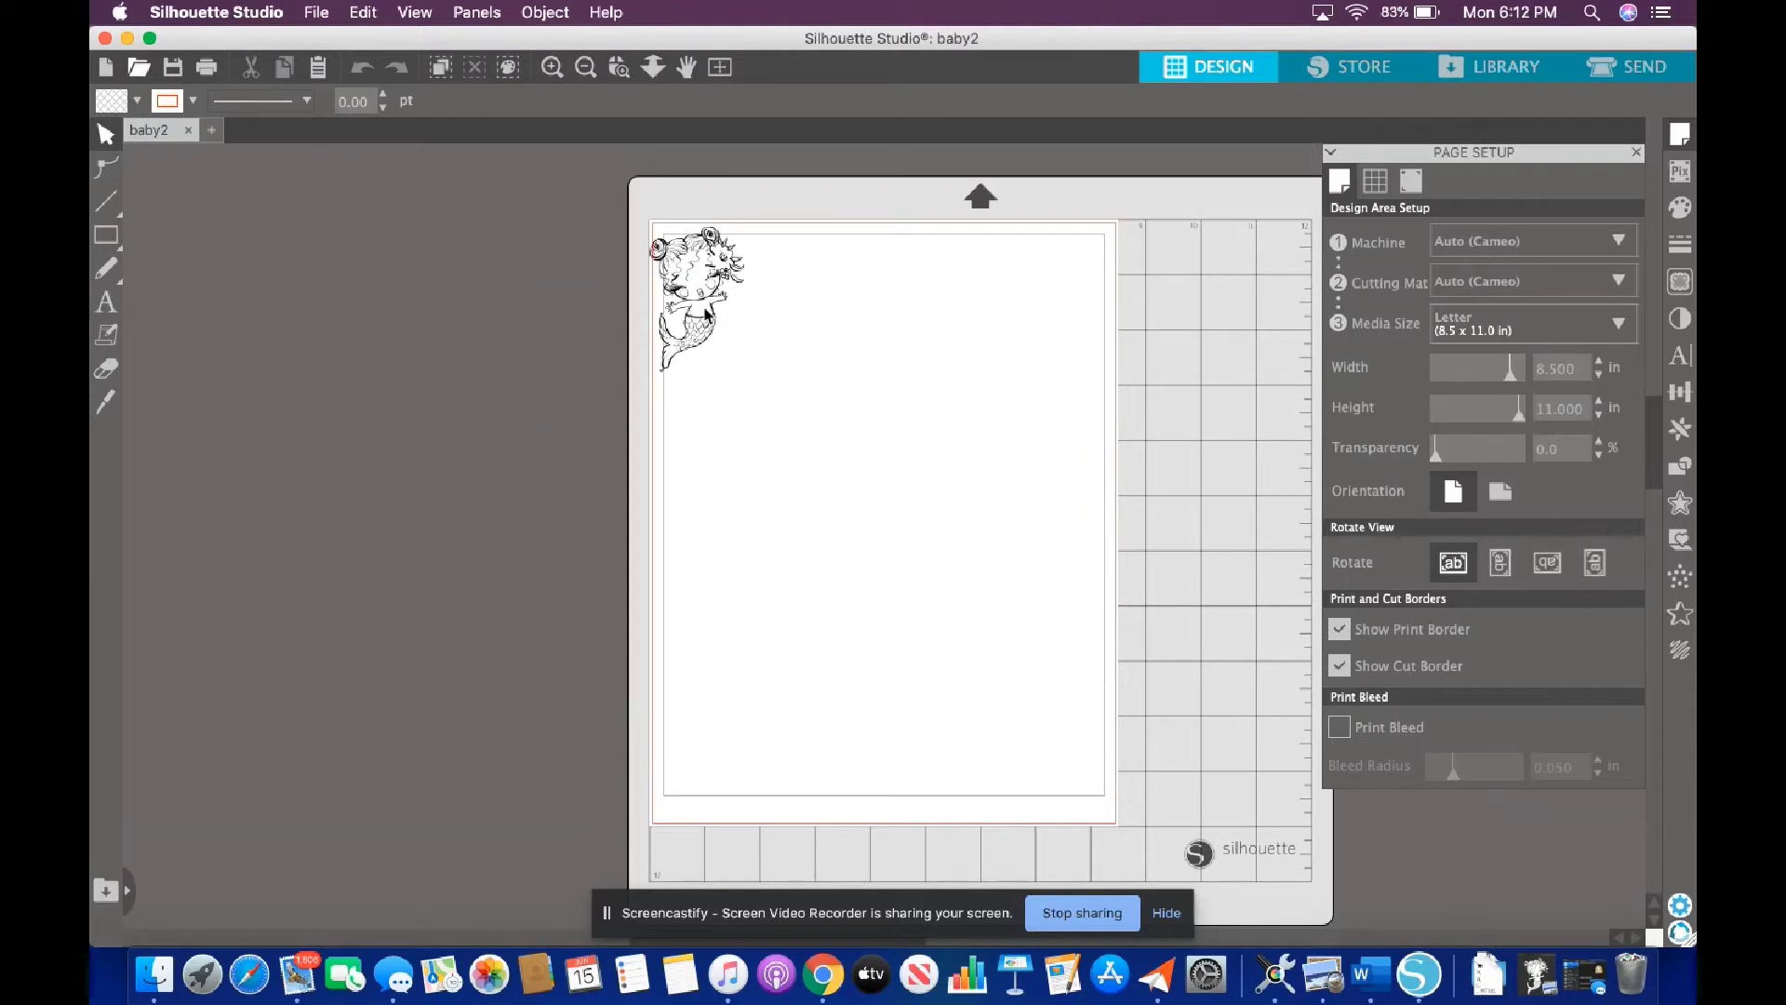
- Enlarge the baby mermaid to about 1.82 by 2.91 in and place it near the page's upper-left corner
left_click_drag(705, 314, 755, 349)
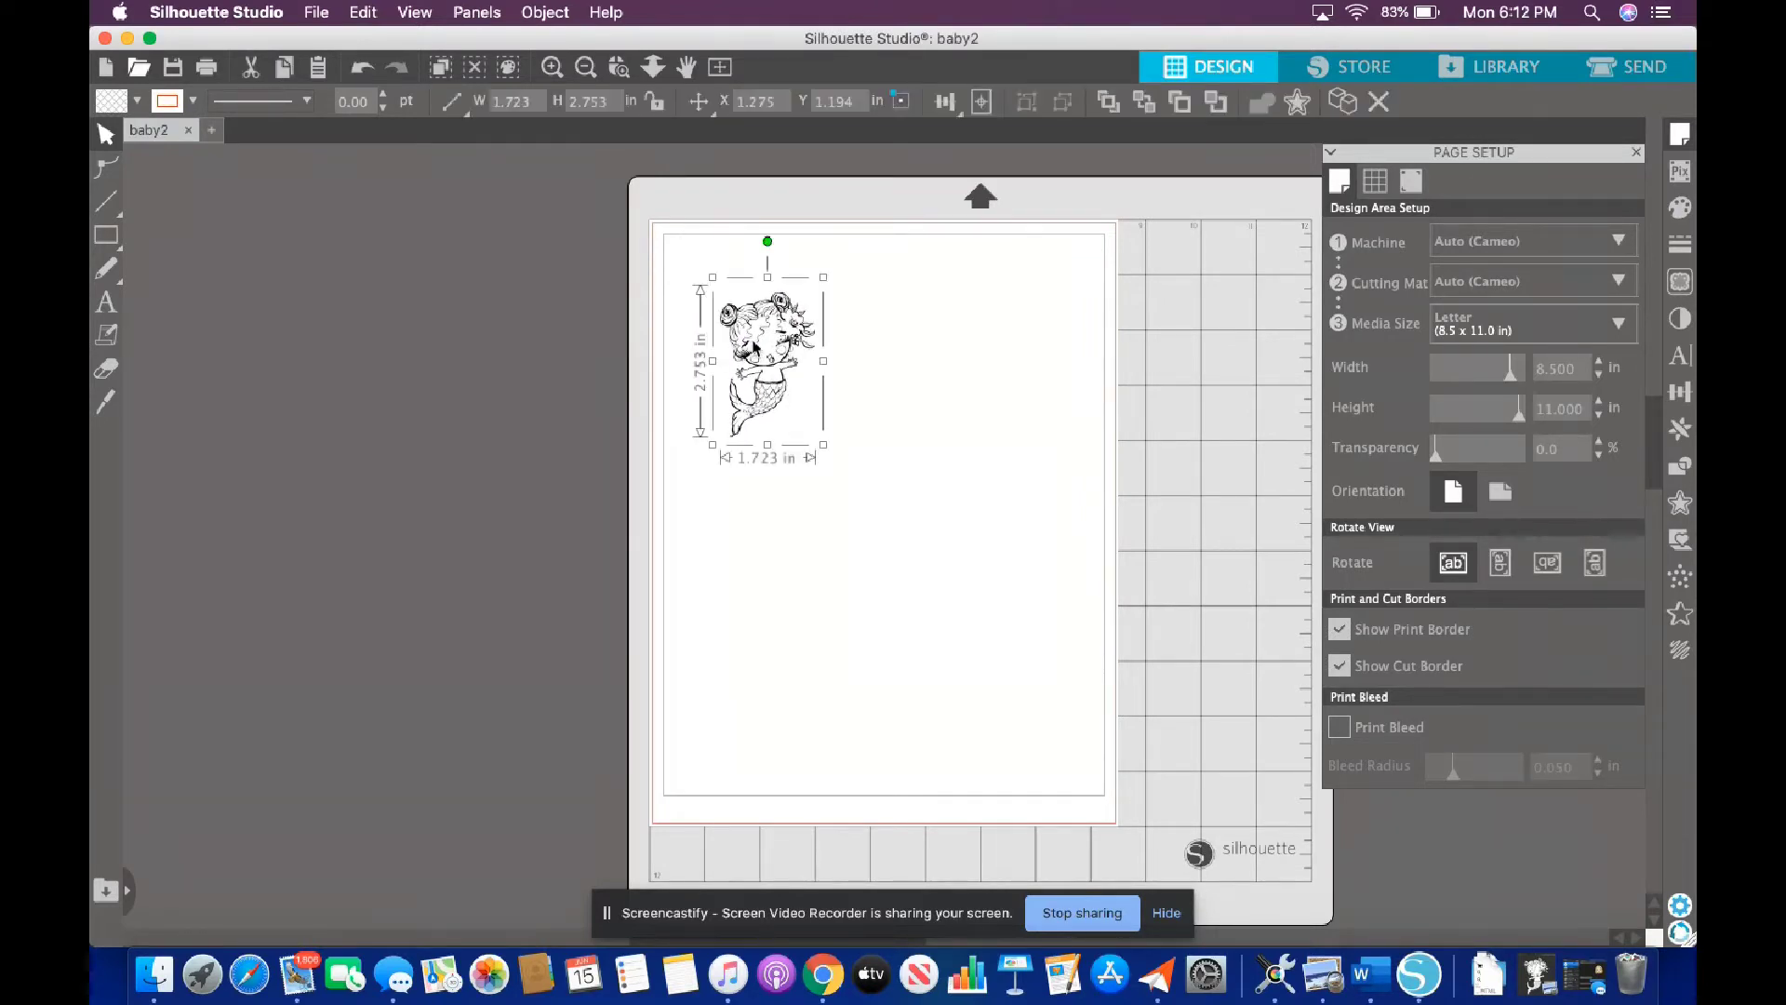
mouse_move(824, 281)
left_mouse_down()
mouse_move(858, 242)
mouse_move(837, 276)
left_mouse_up()
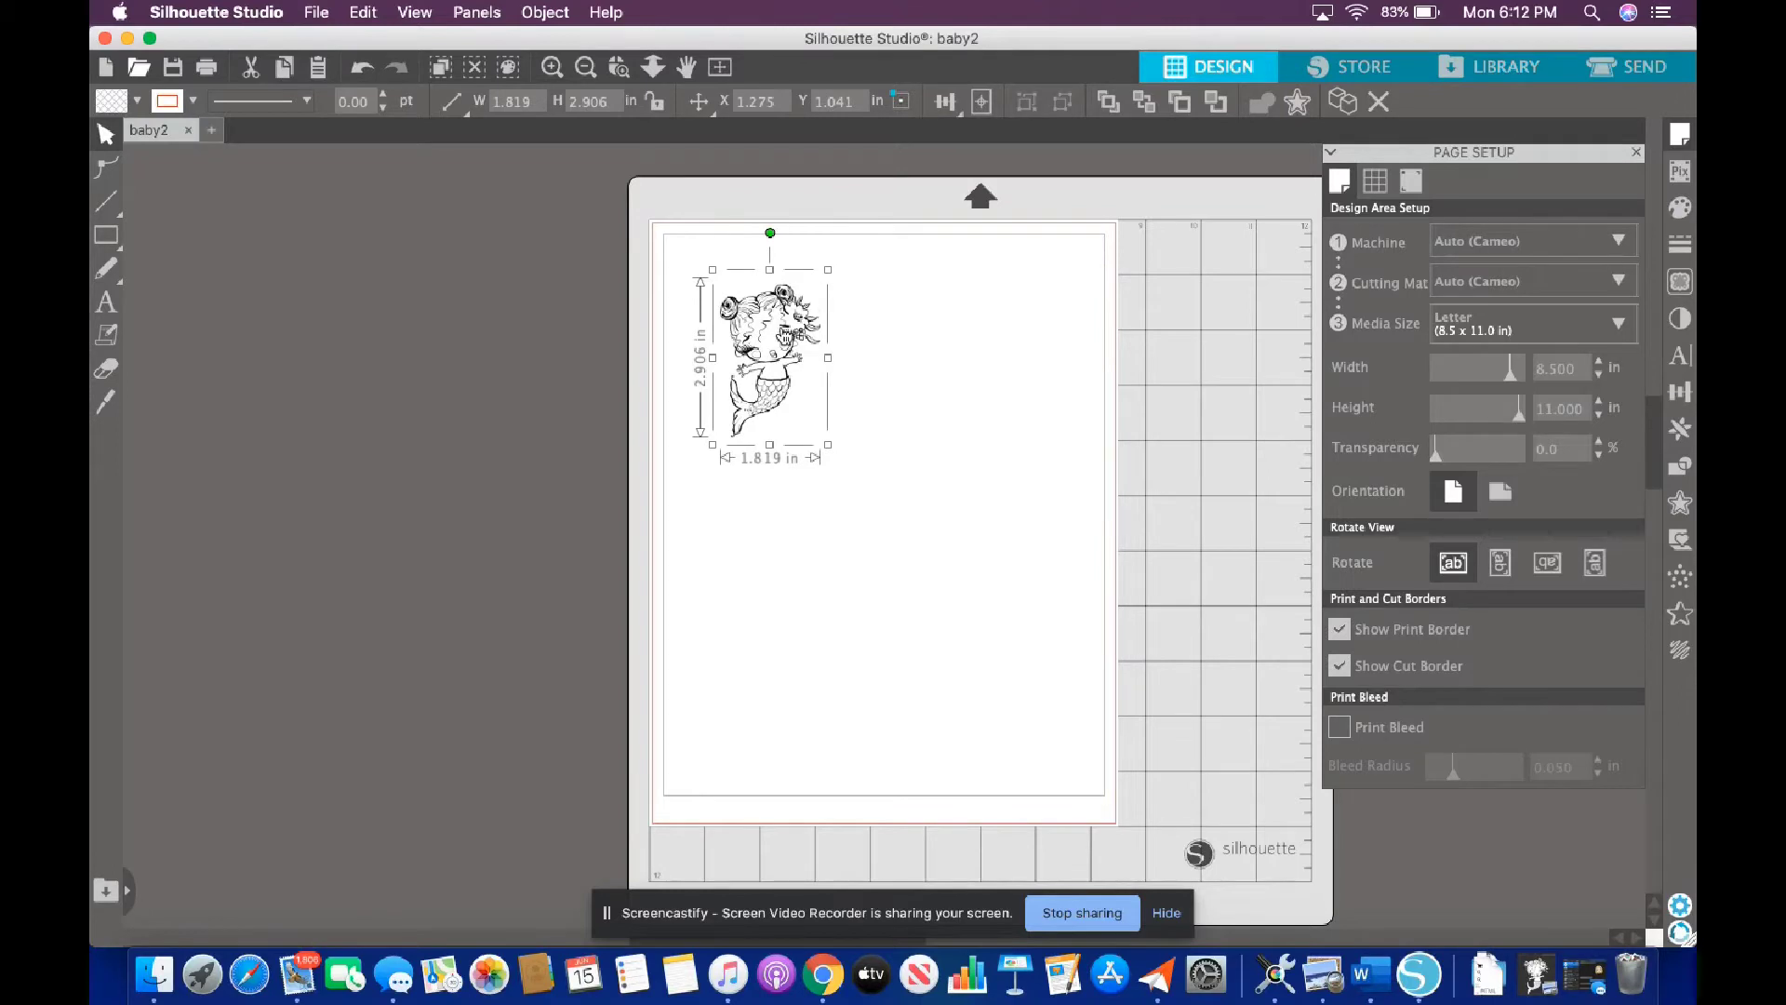
left_click_drag(781, 333, 748, 296)
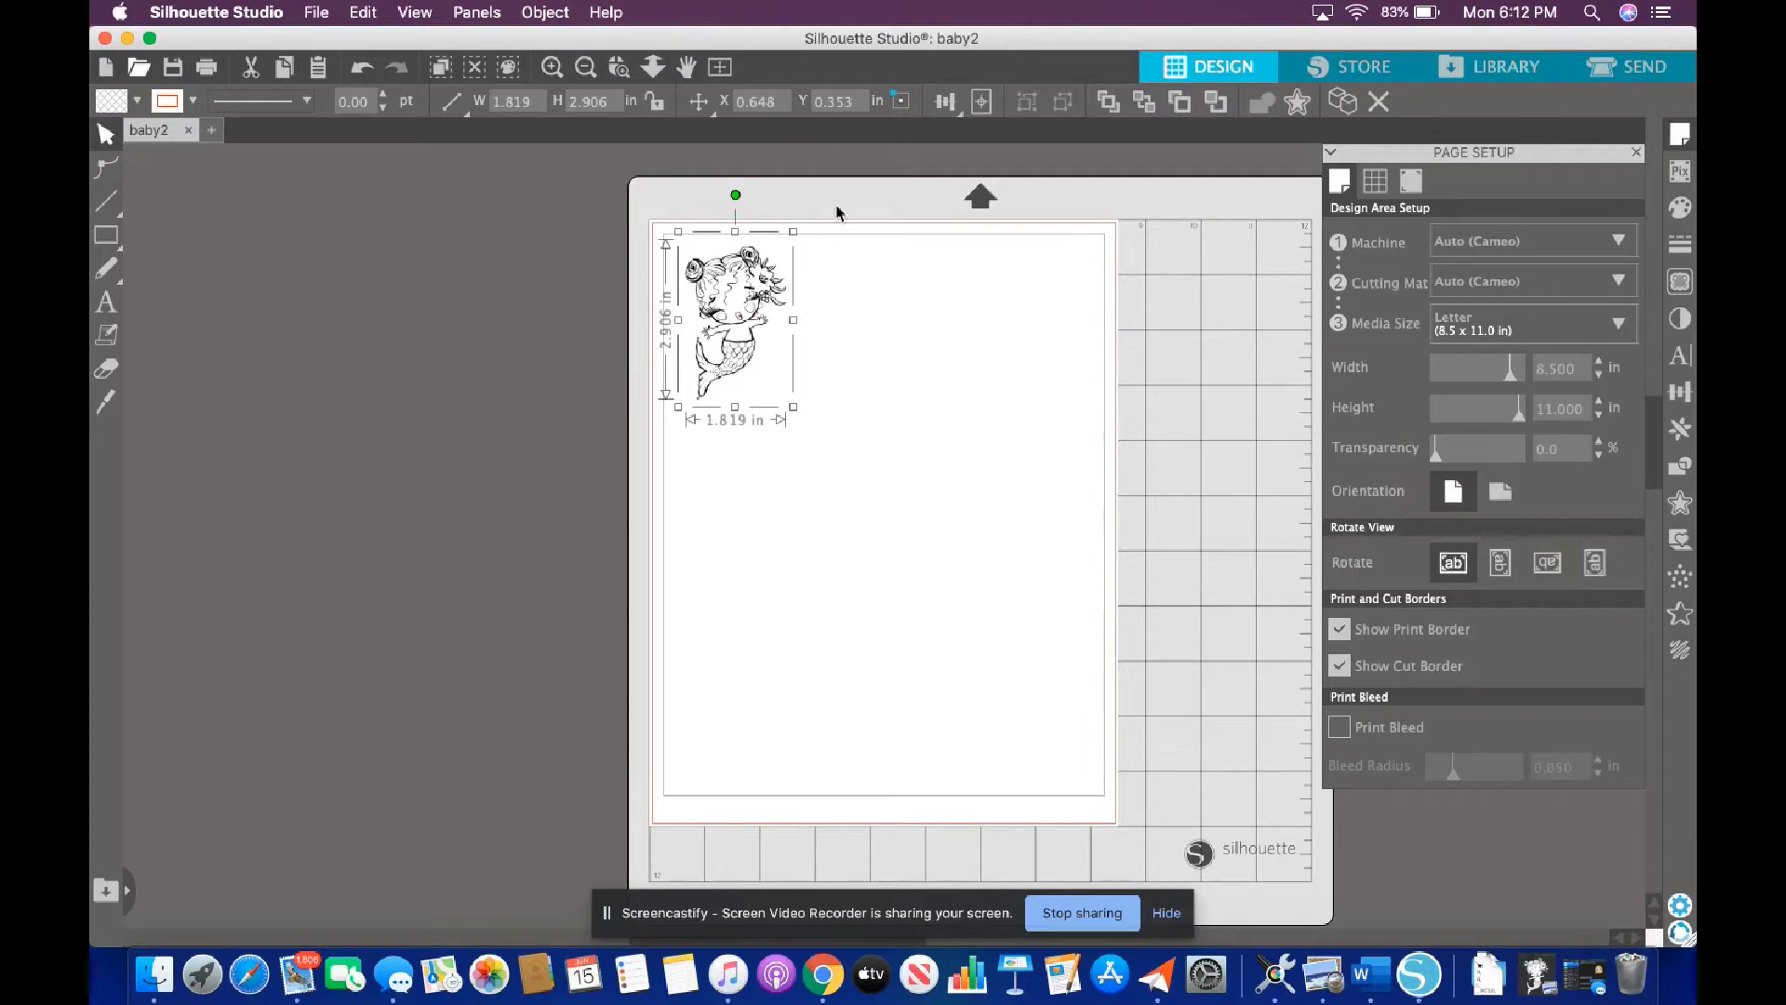
- Merge the seaweed image from the Stamps folder into the design and place it to the right of the mermaid
left_click(318, 13)
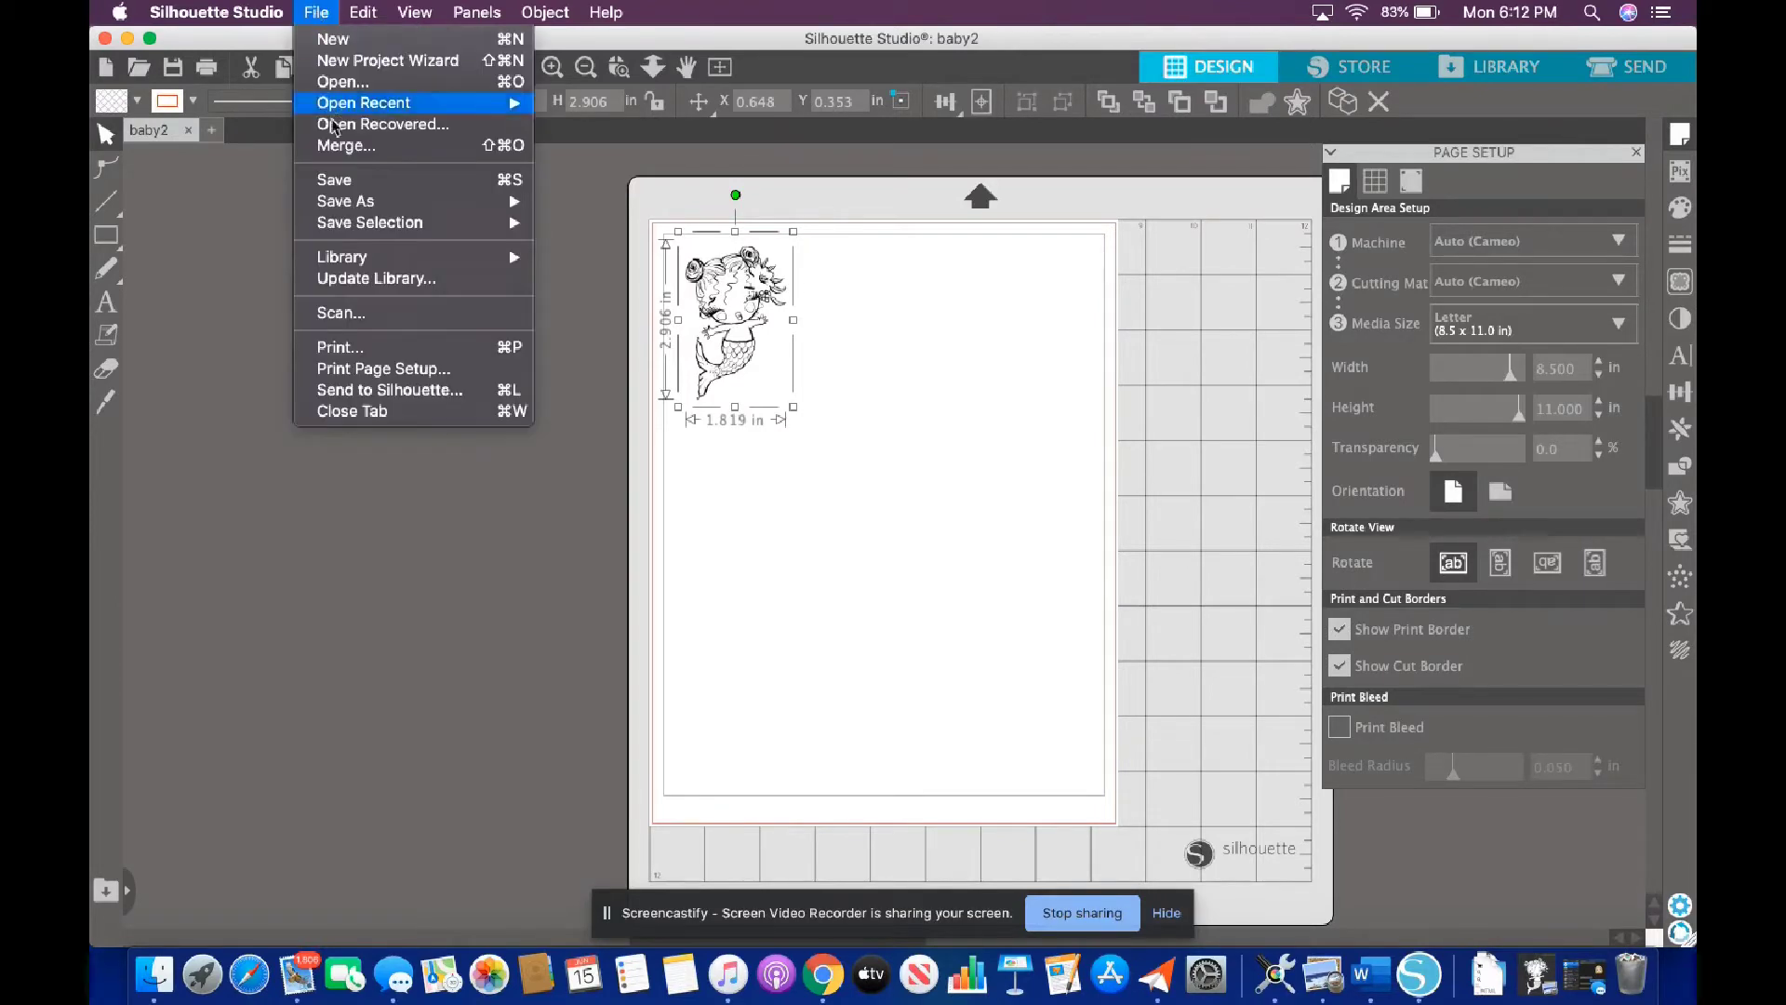
left_click(345, 148)
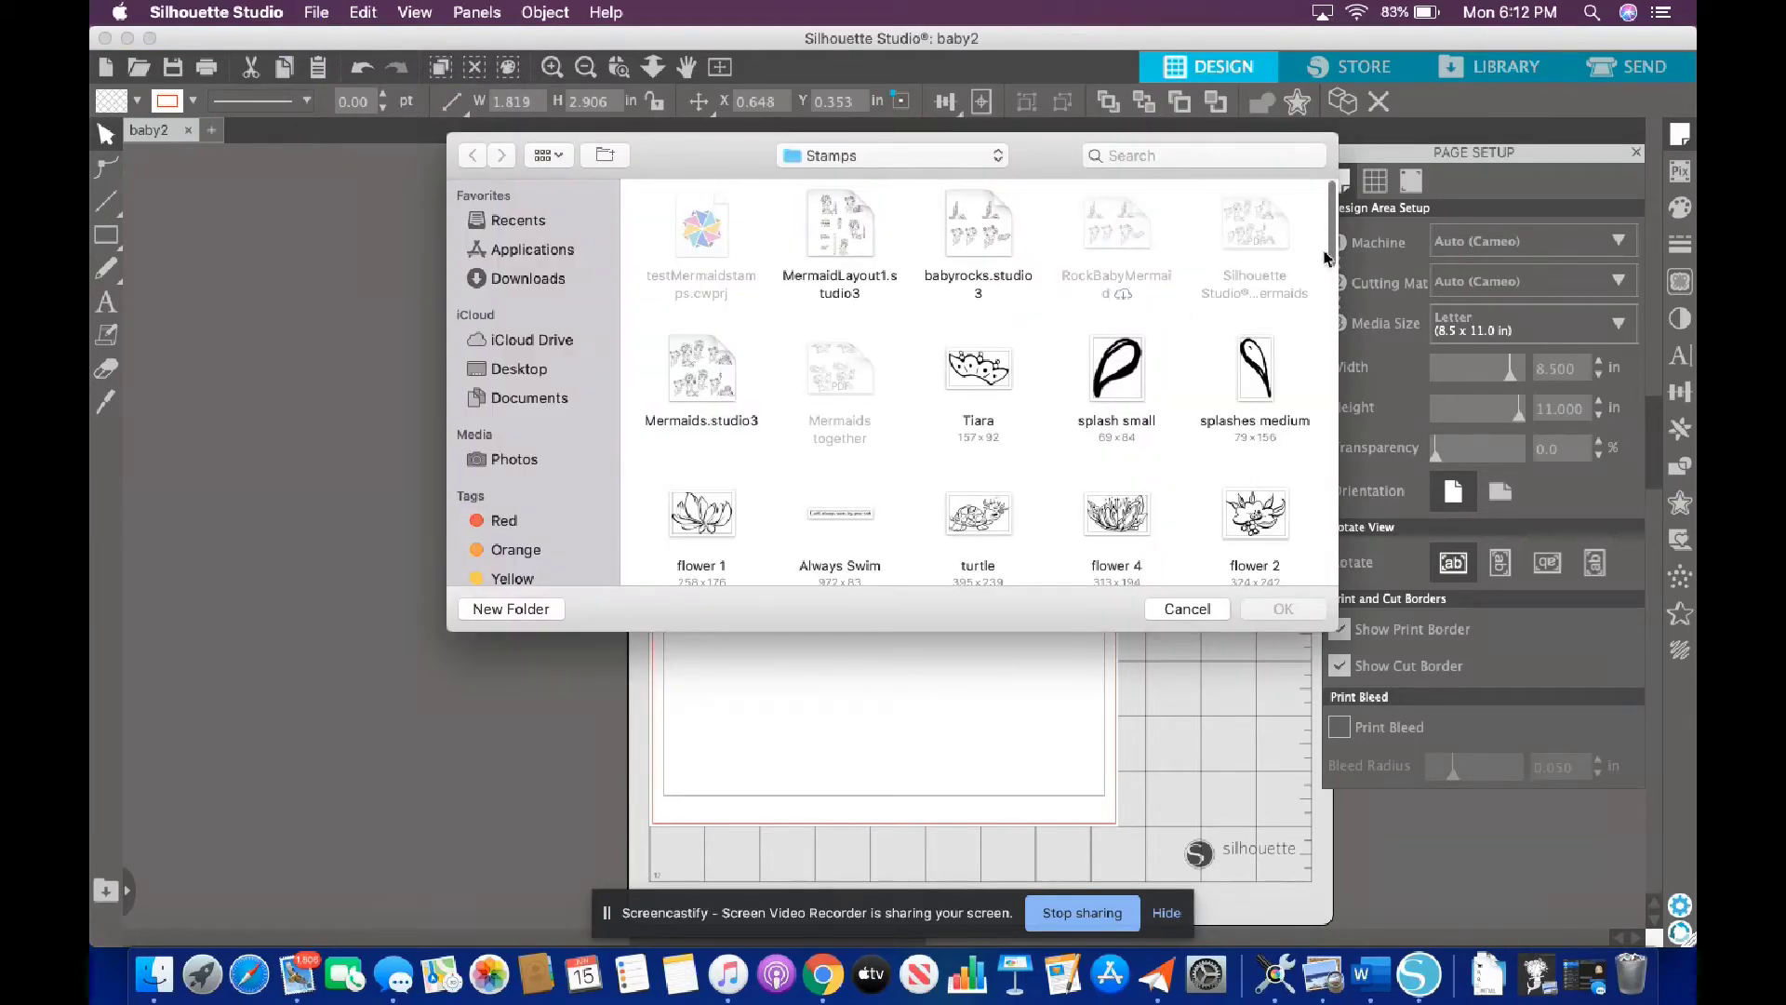
left_click_drag(1336, 238, 1321, 351)
scroll(1322, 352, "down", 1)
scroll(1321, 352, "up", 3)
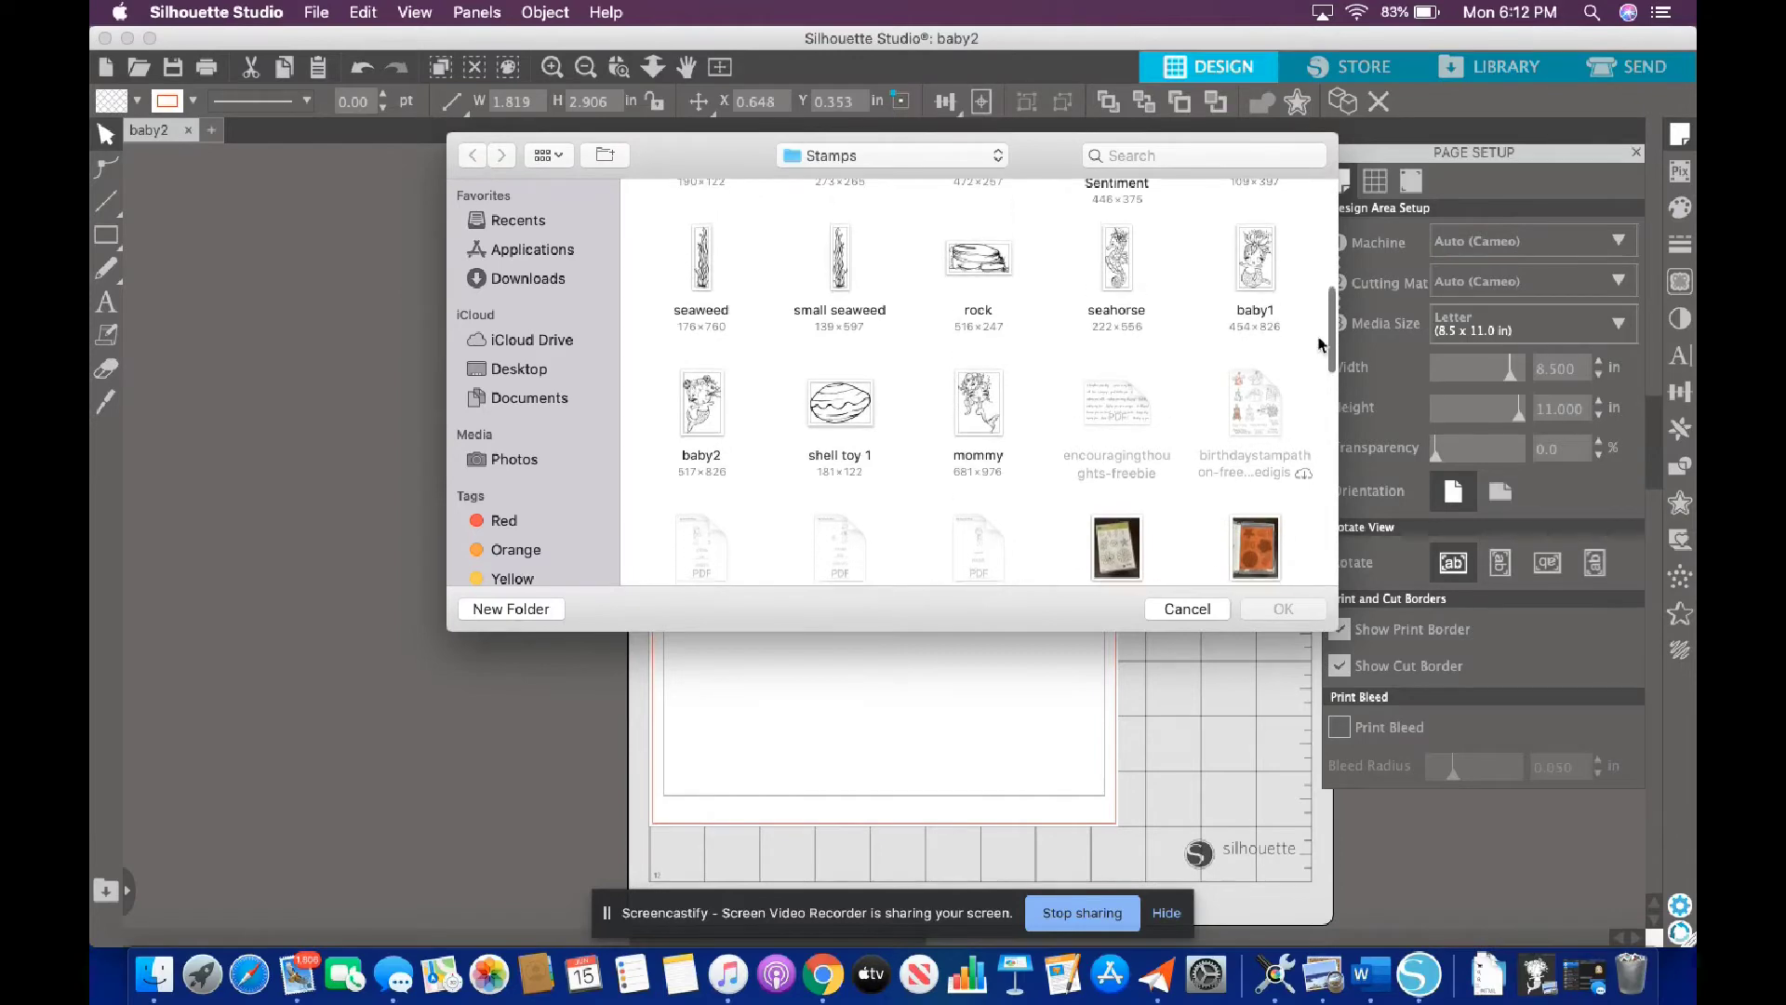
double_click(711, 299)
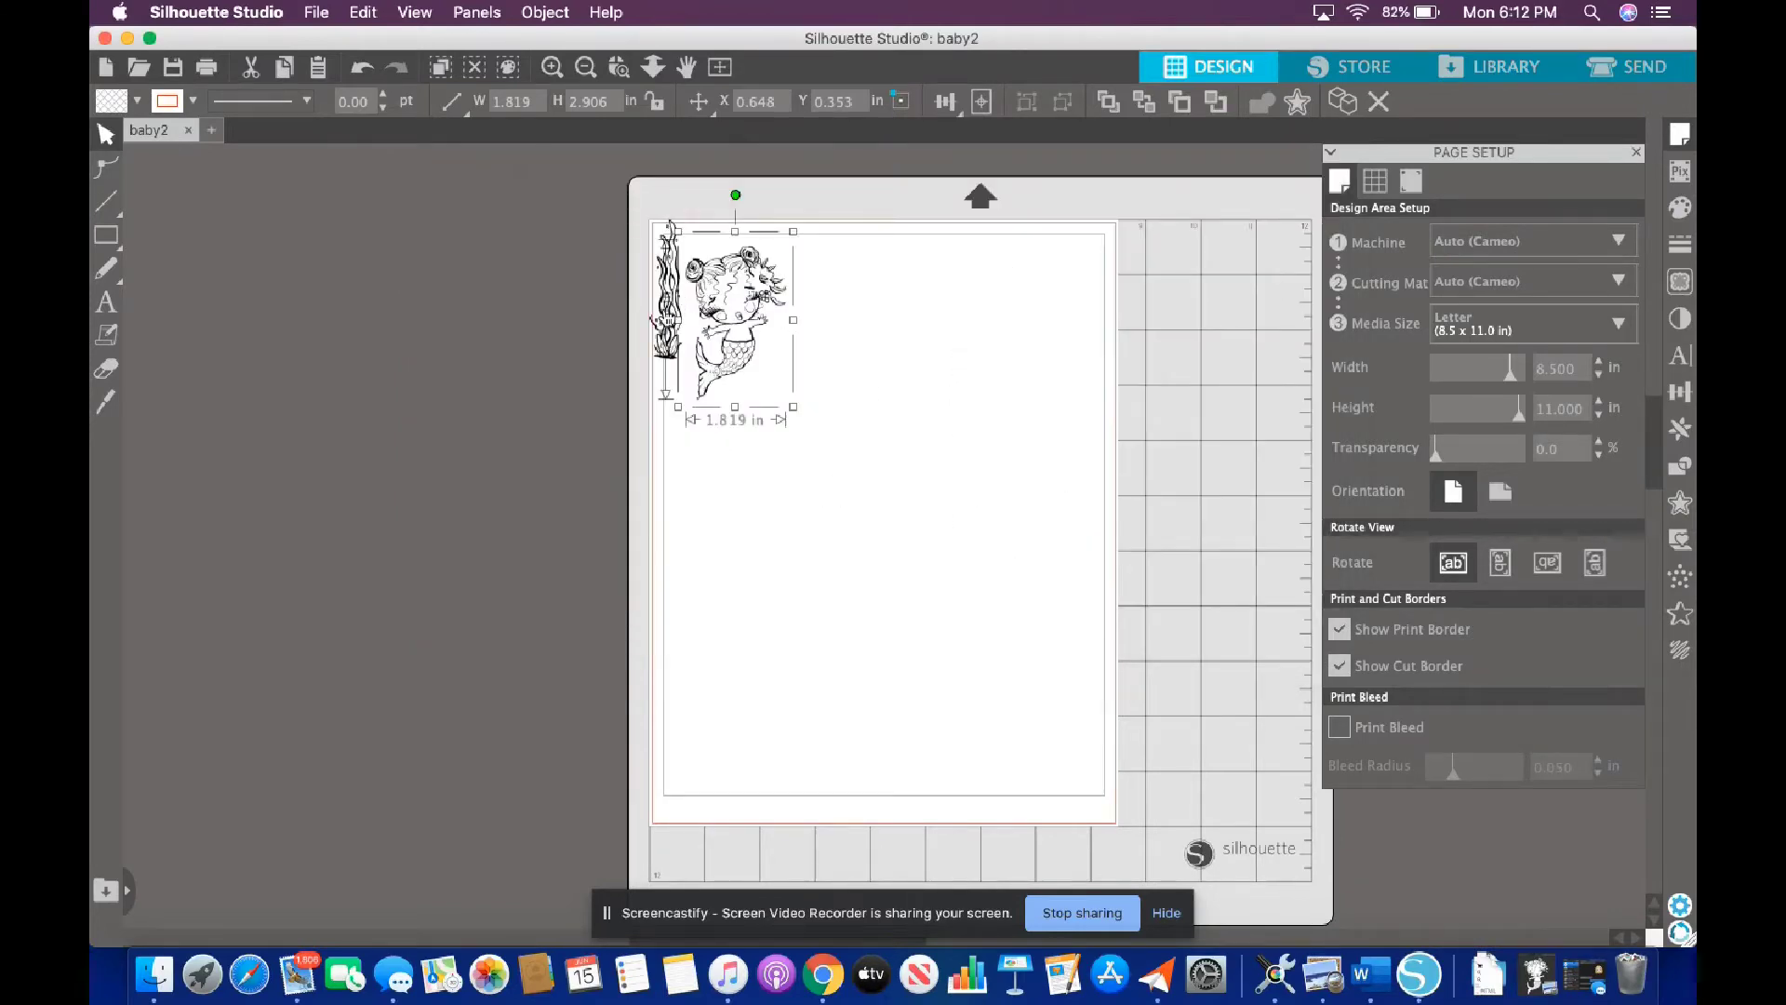
left_click_drag(670, 316, 890, 344)
left_click(884, 346)
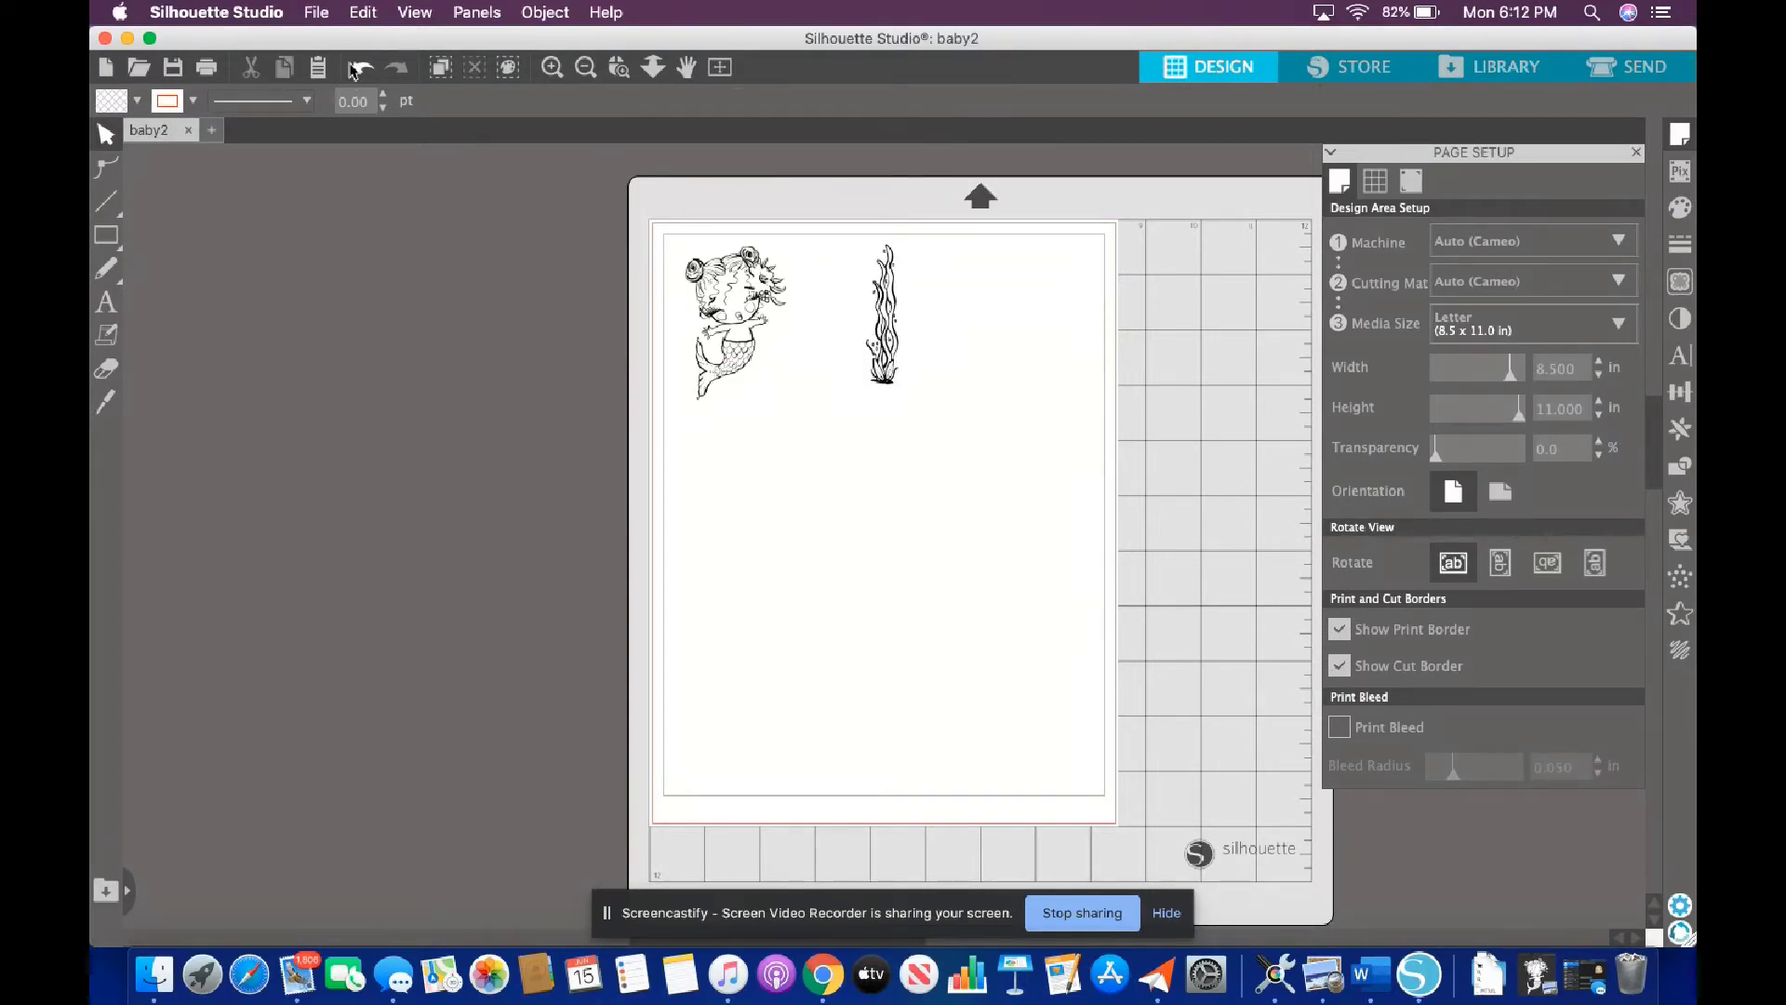
- Merge the treasure chest image into the design and place it against the left side of the seaweed's base
left_click(316, 14)
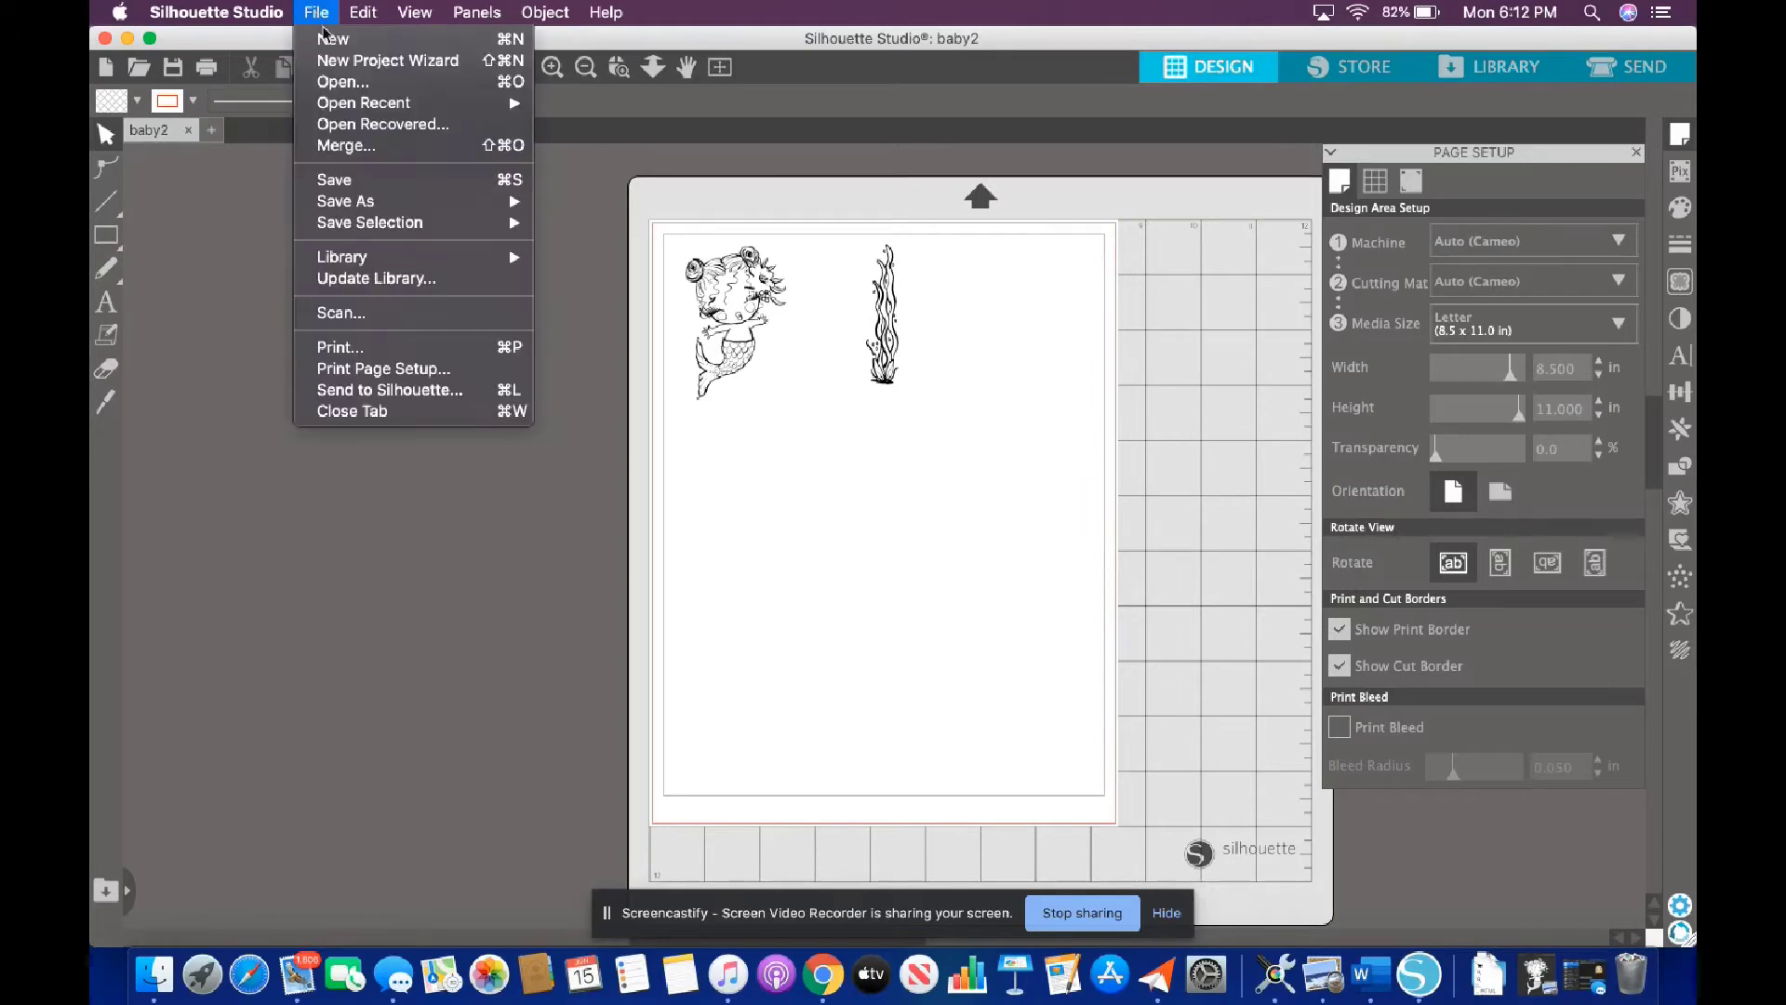
left_click(346, 146)
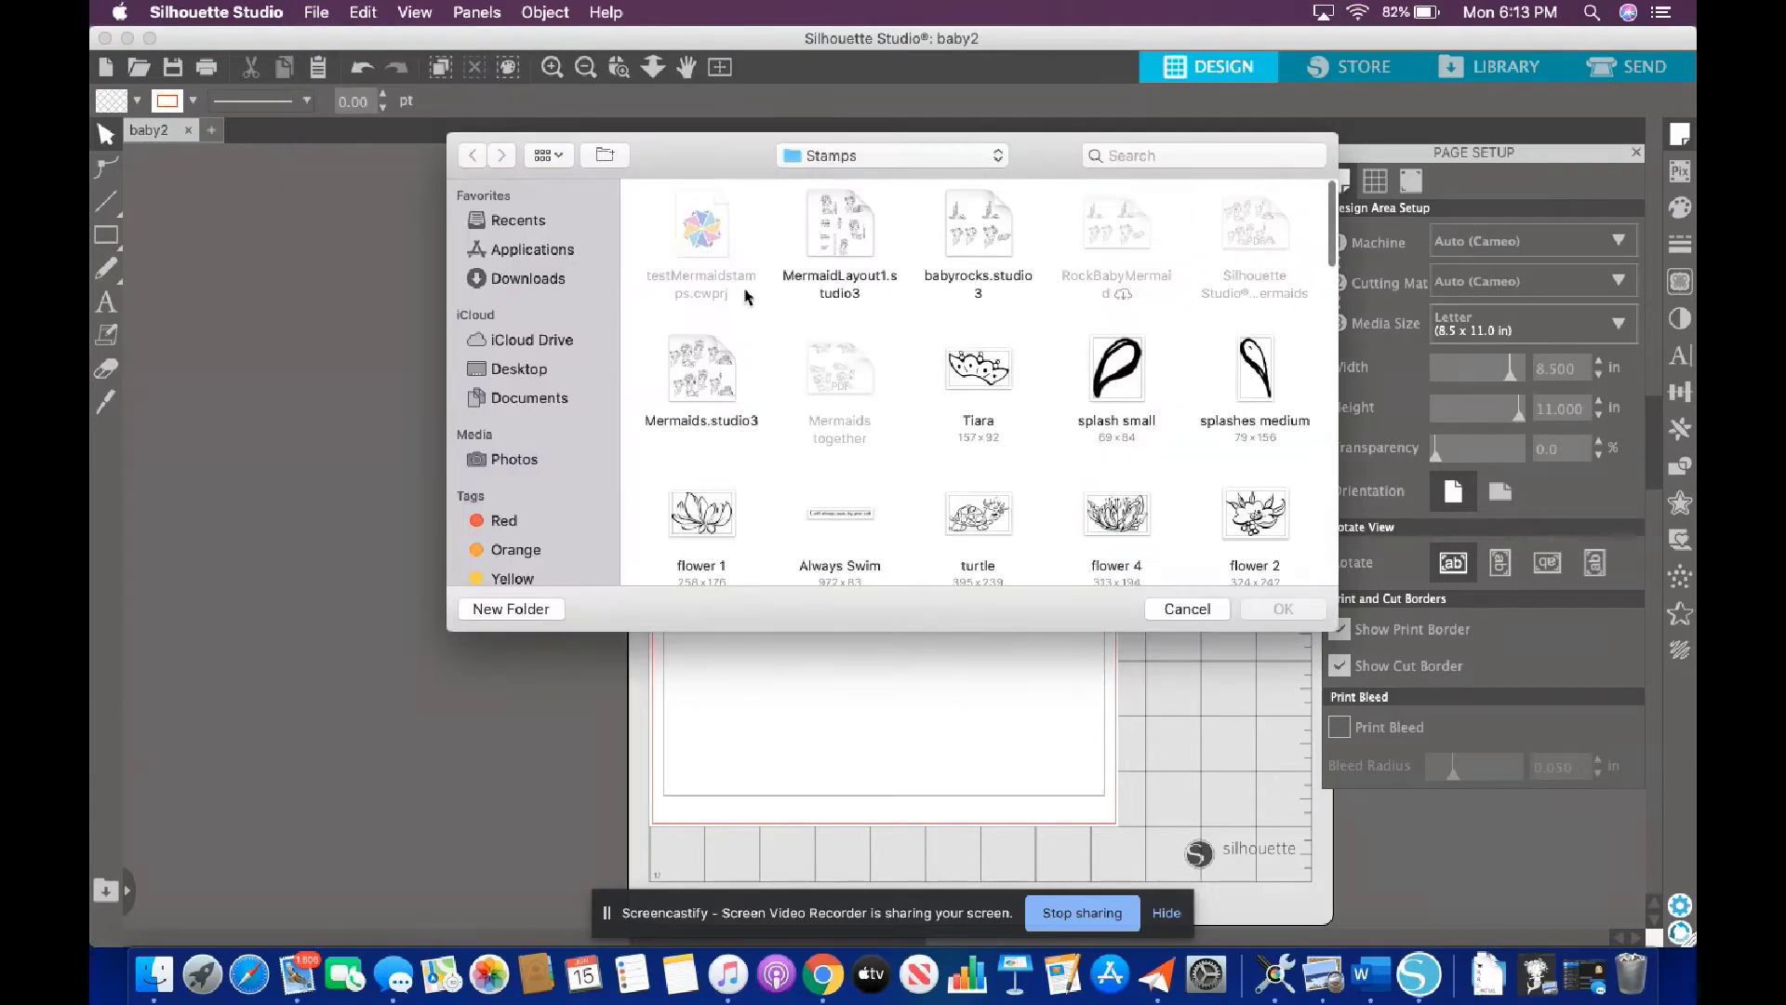
scroll(1307, 285, "down", 3)
double_click(829, 344)
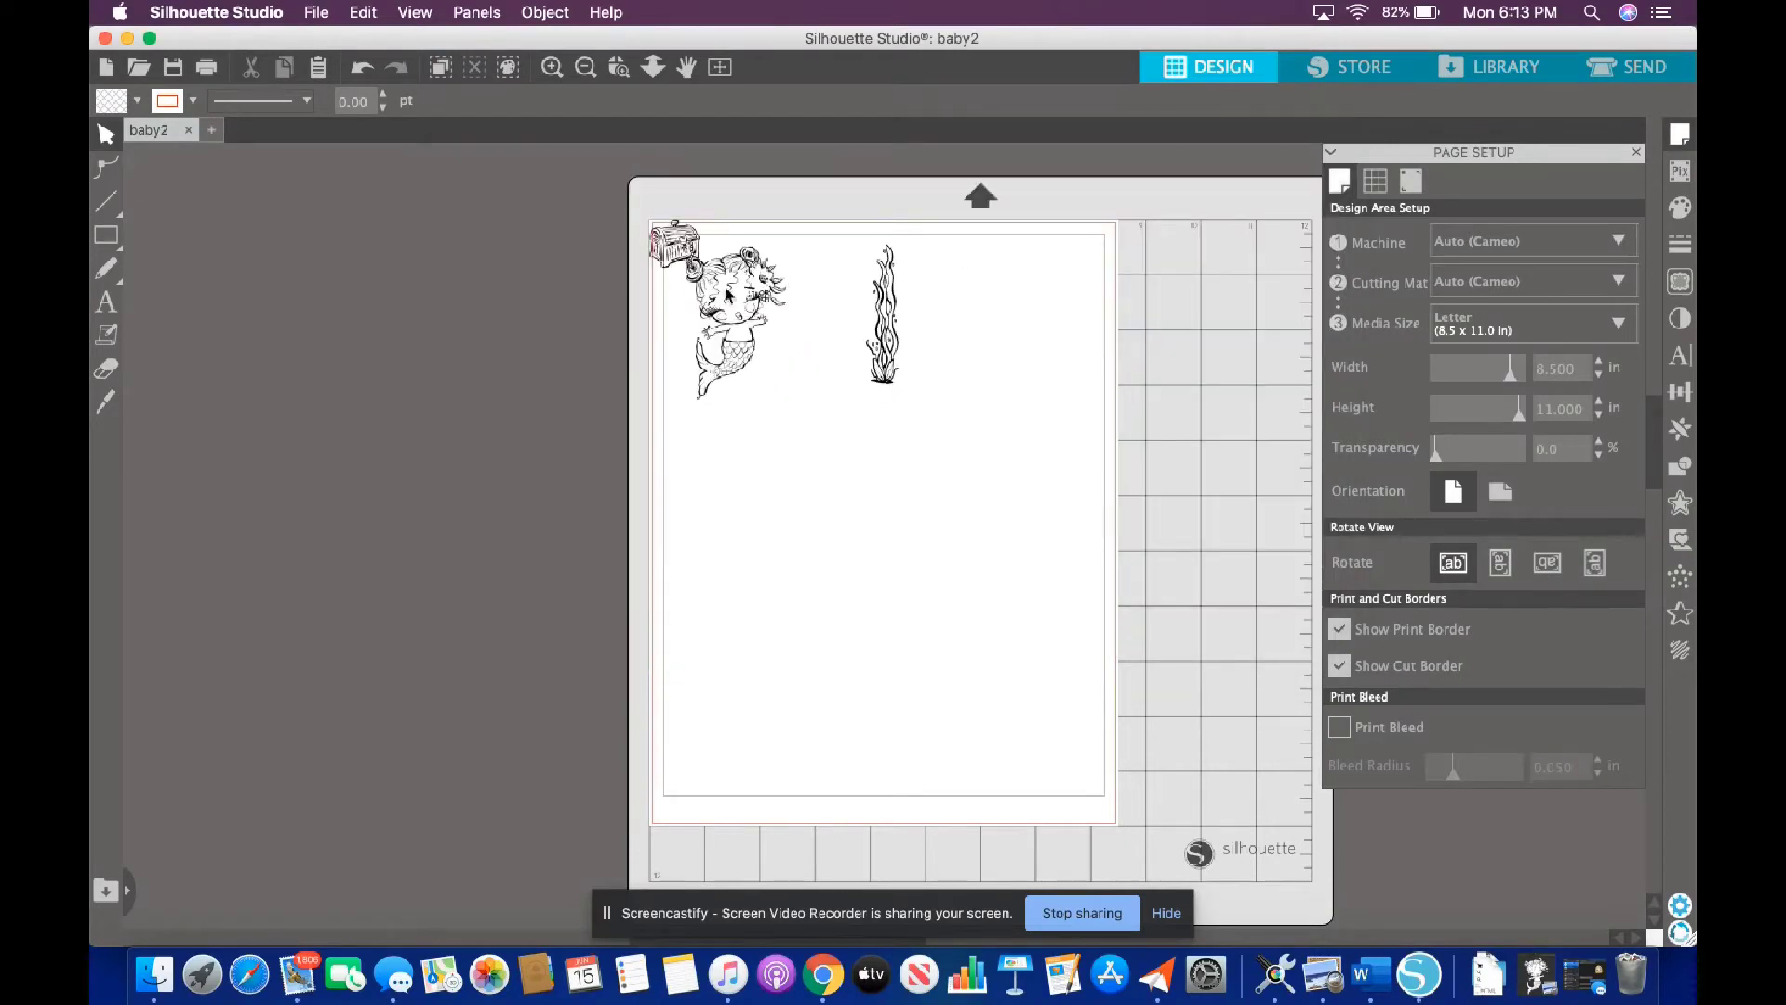
left_click_drag(730, 294, 851, 364)
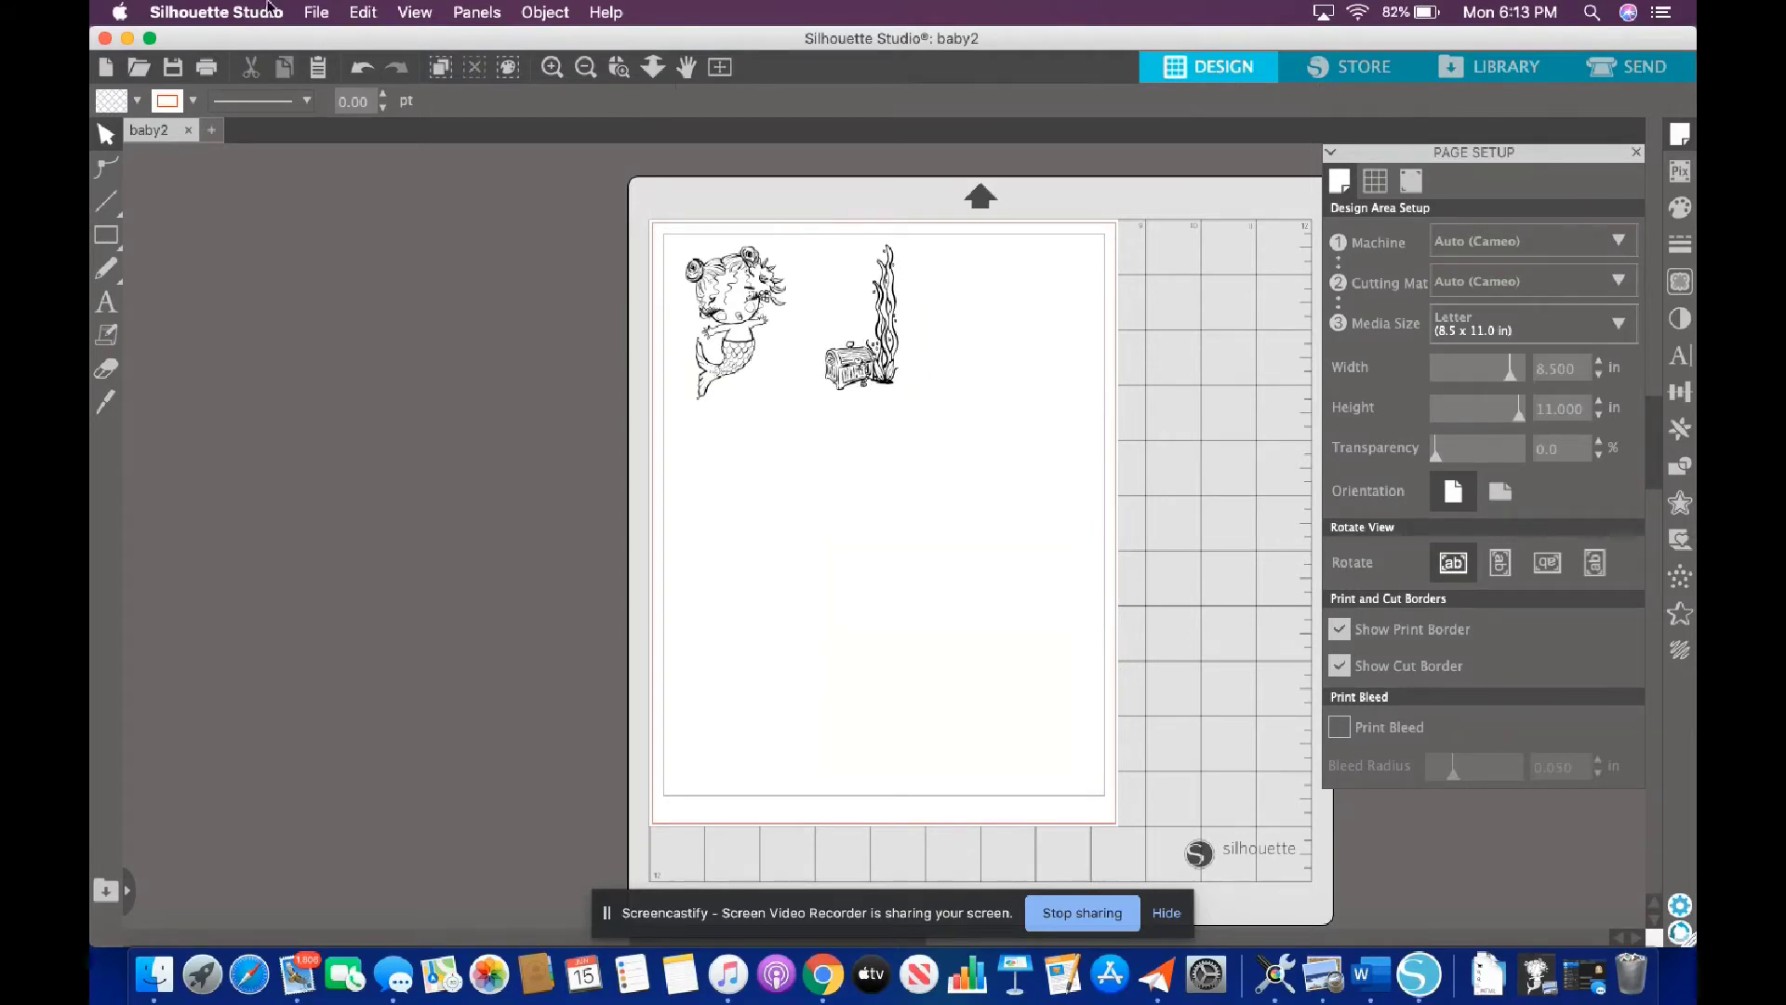
- Merge the shell toy 3 image, shrink it to about 0.70 by 0.45 in, and set it tilted to the right of the seaweed's base
left_click(316, 13)
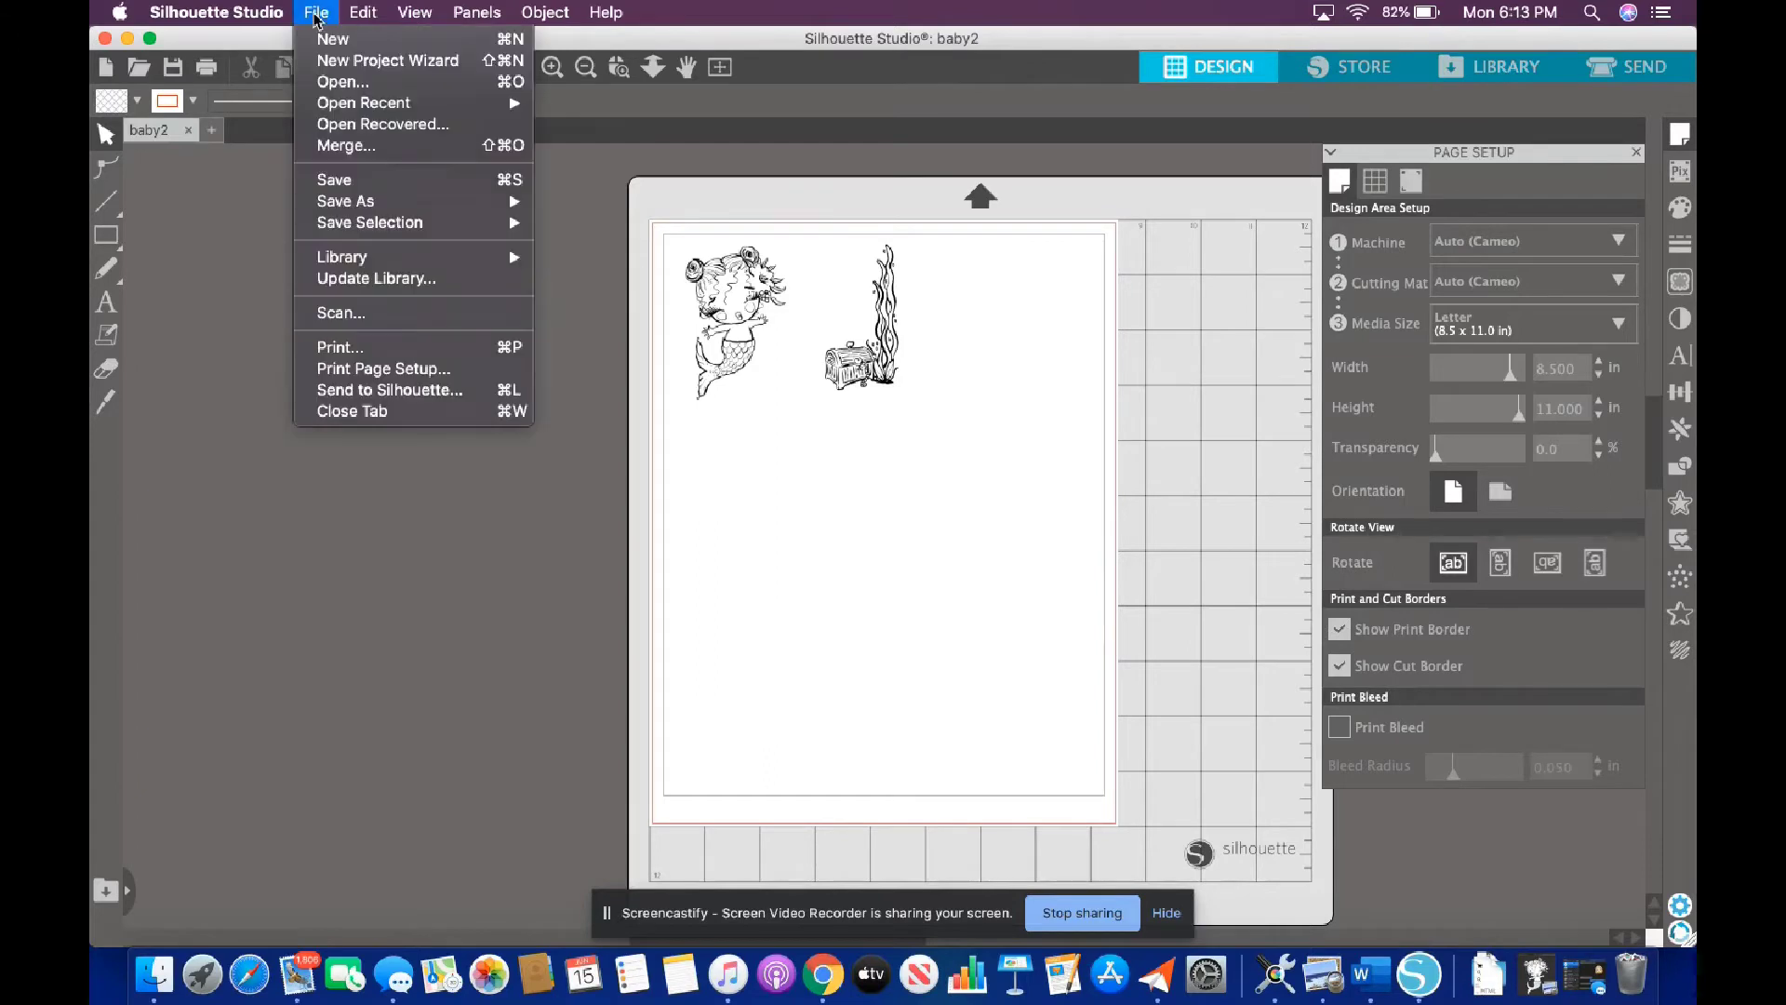
left_click(346, 146)
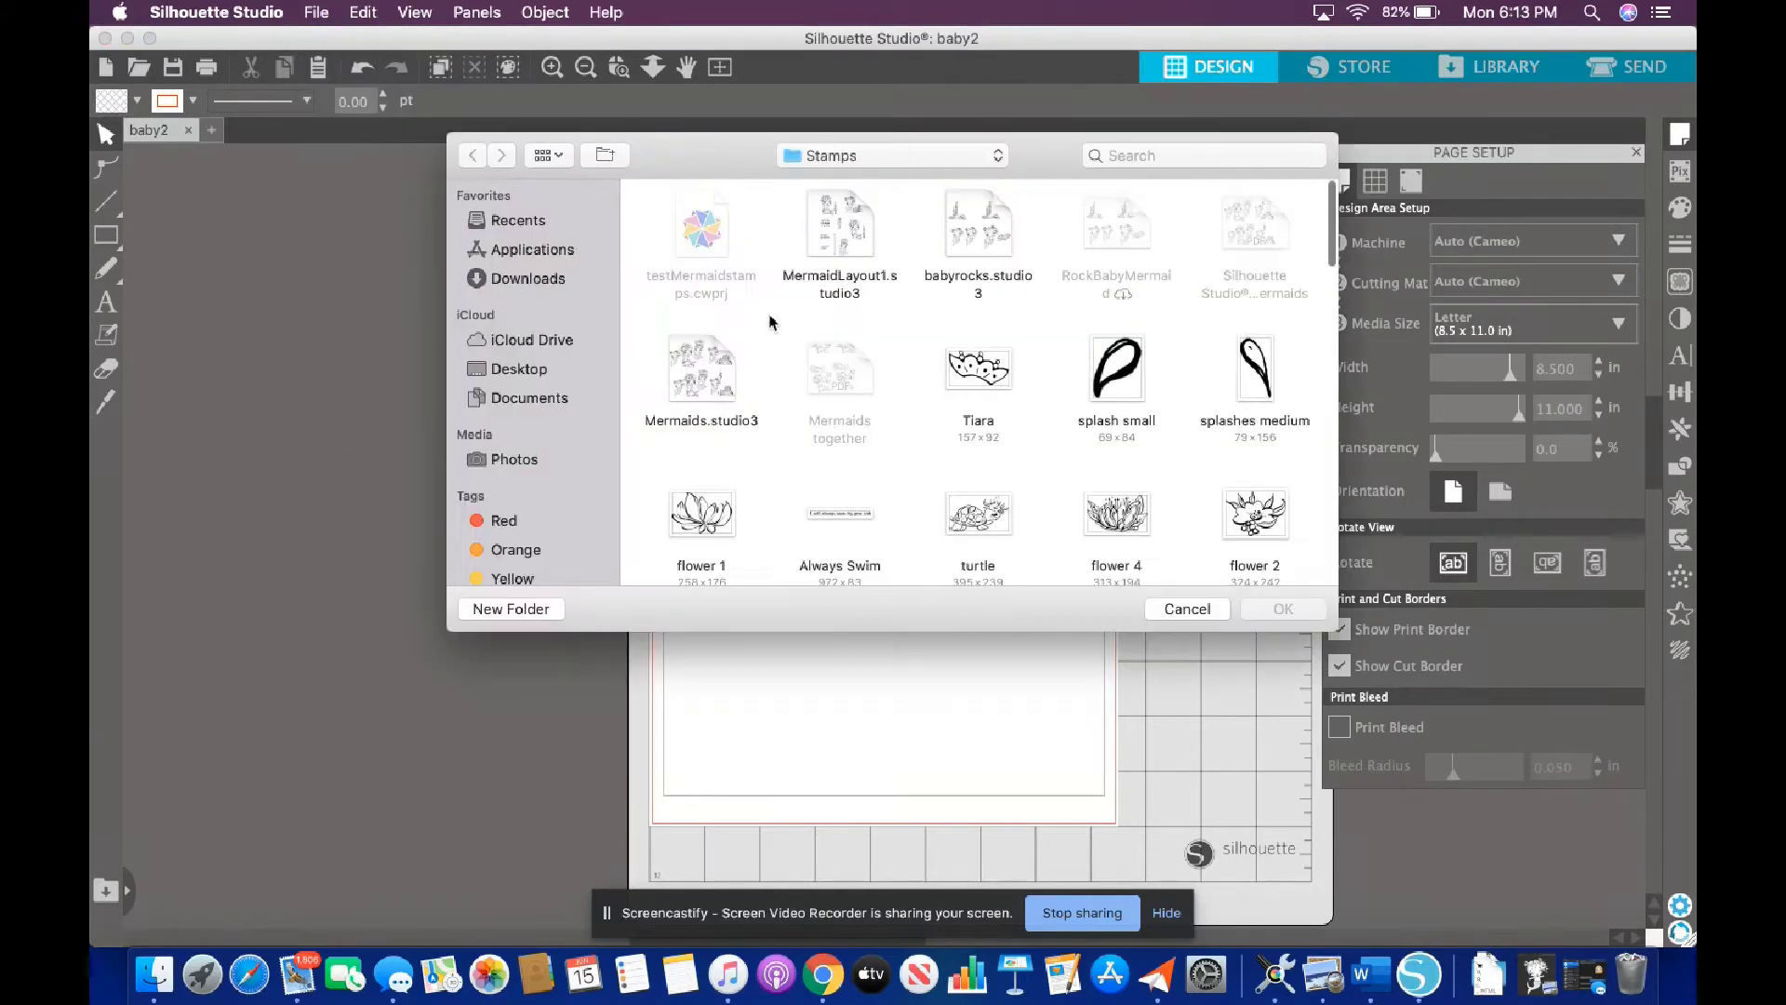
left_click(1109, 532)
key("Down")
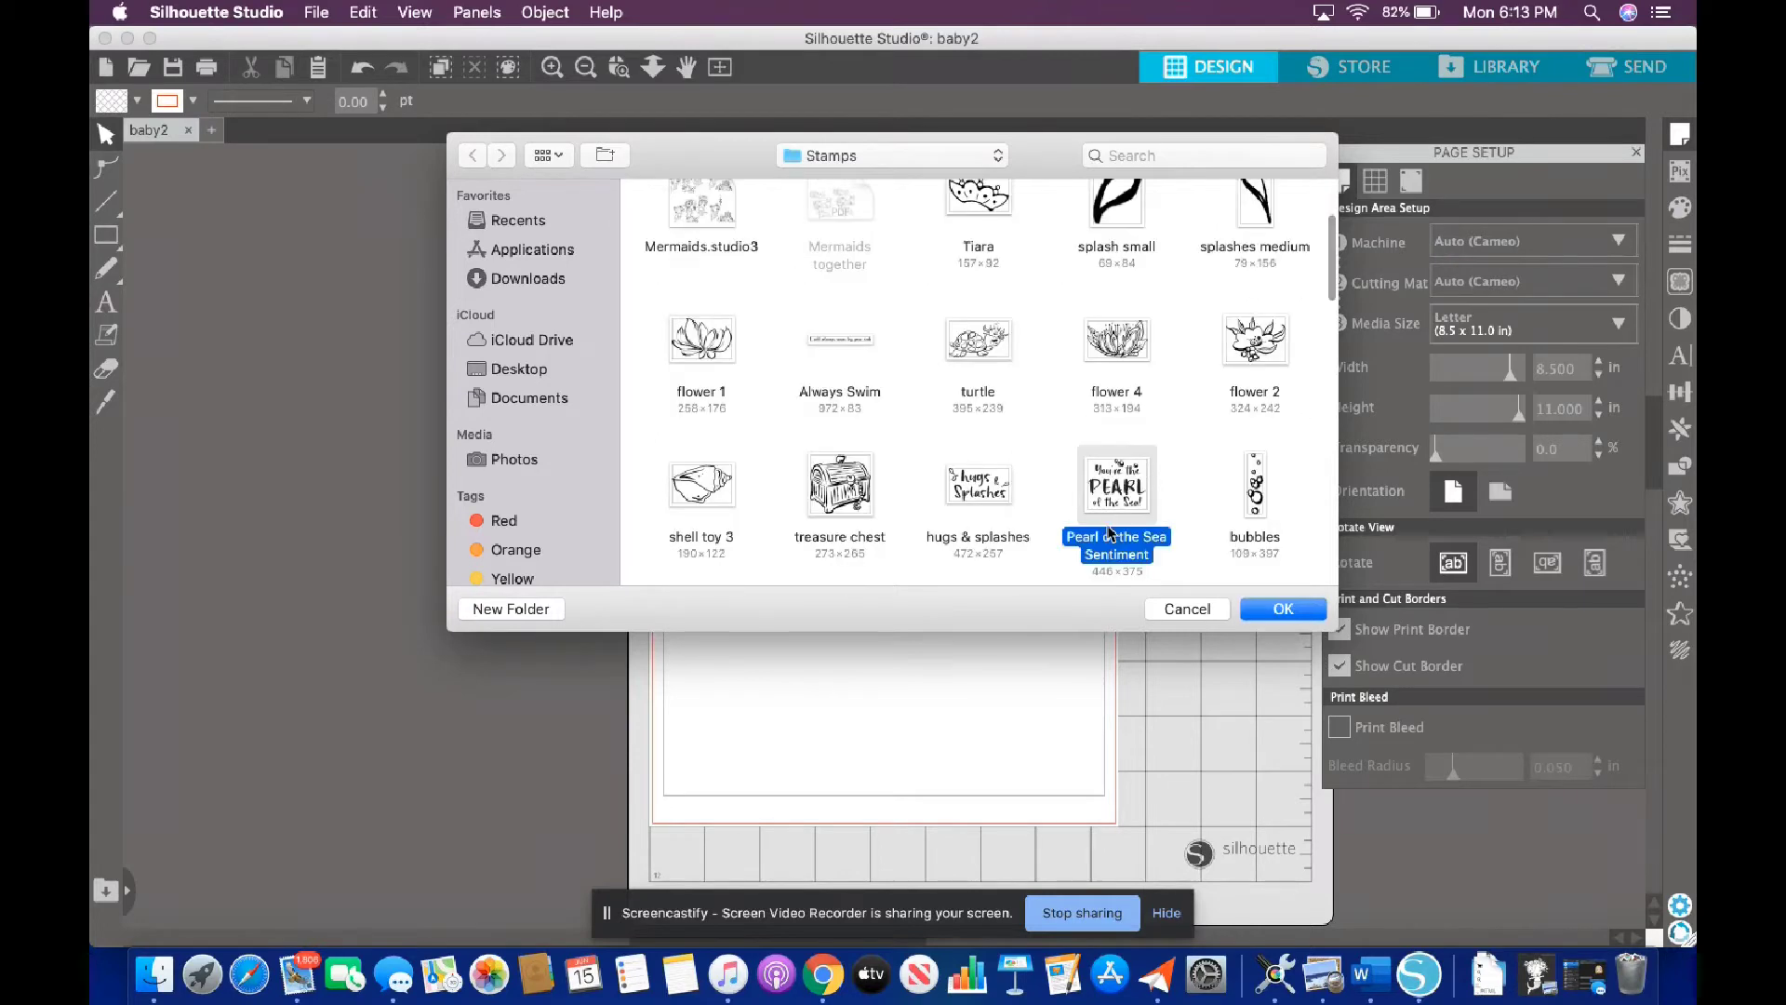
double_click(700, 481)
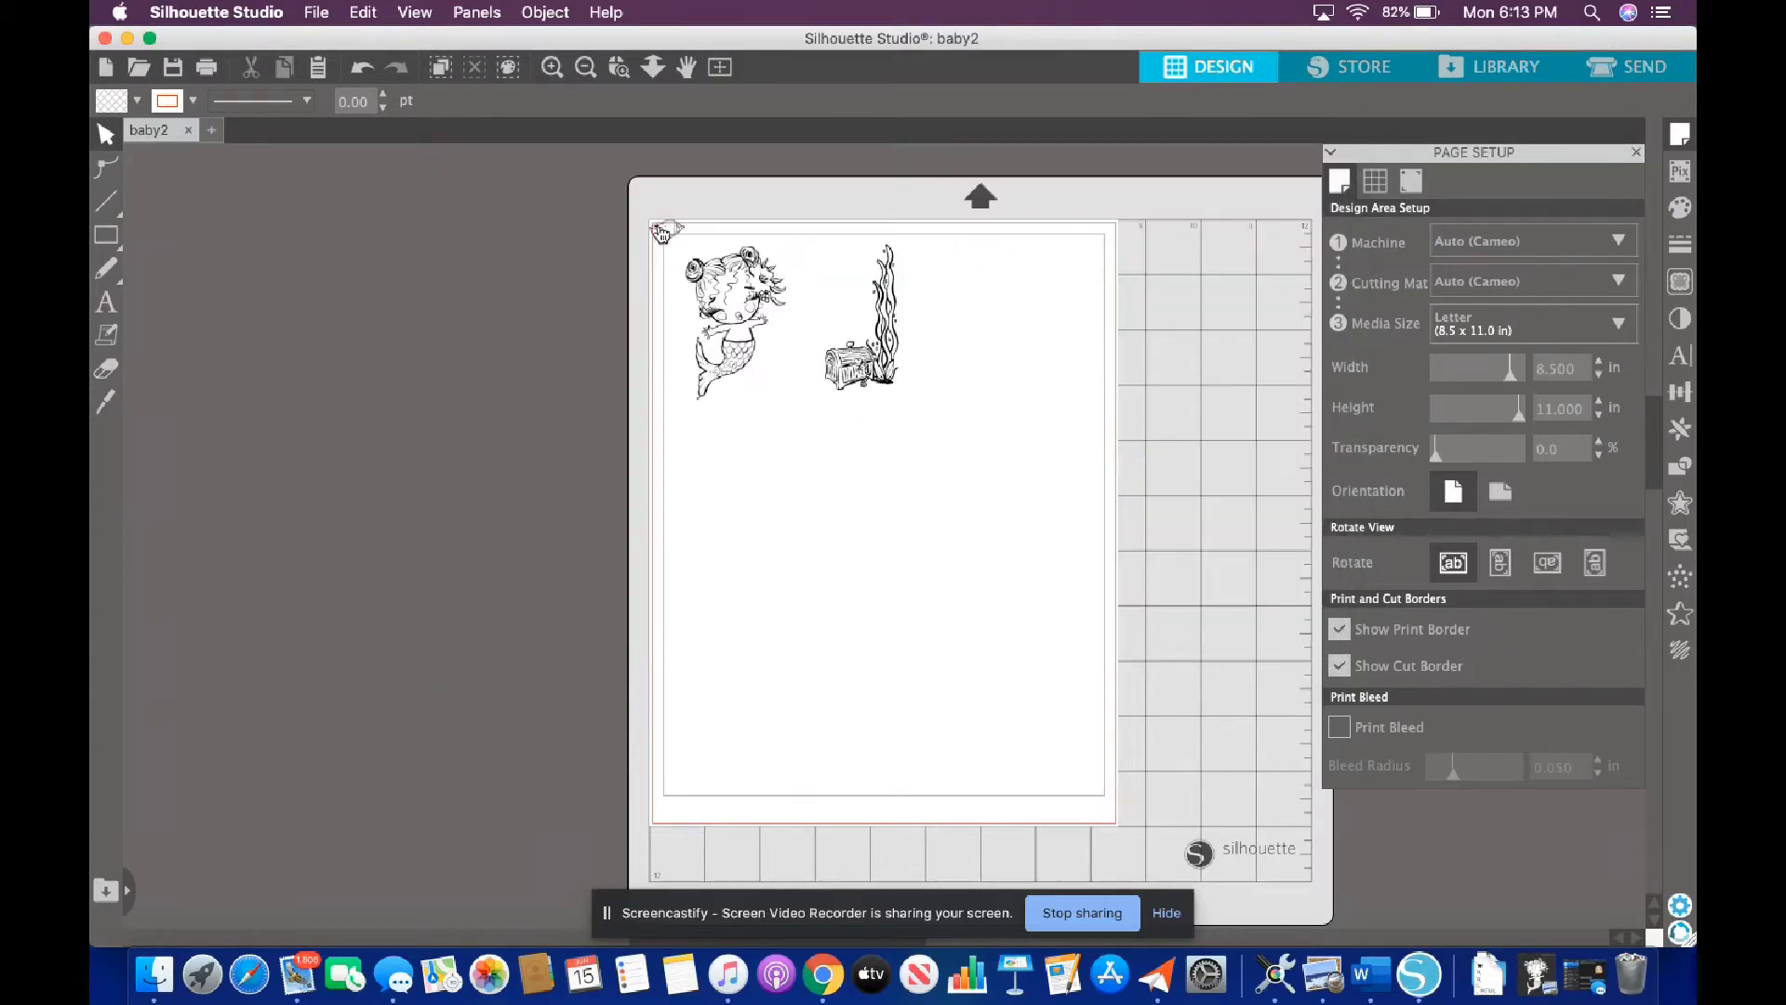
left_click(907, 376)
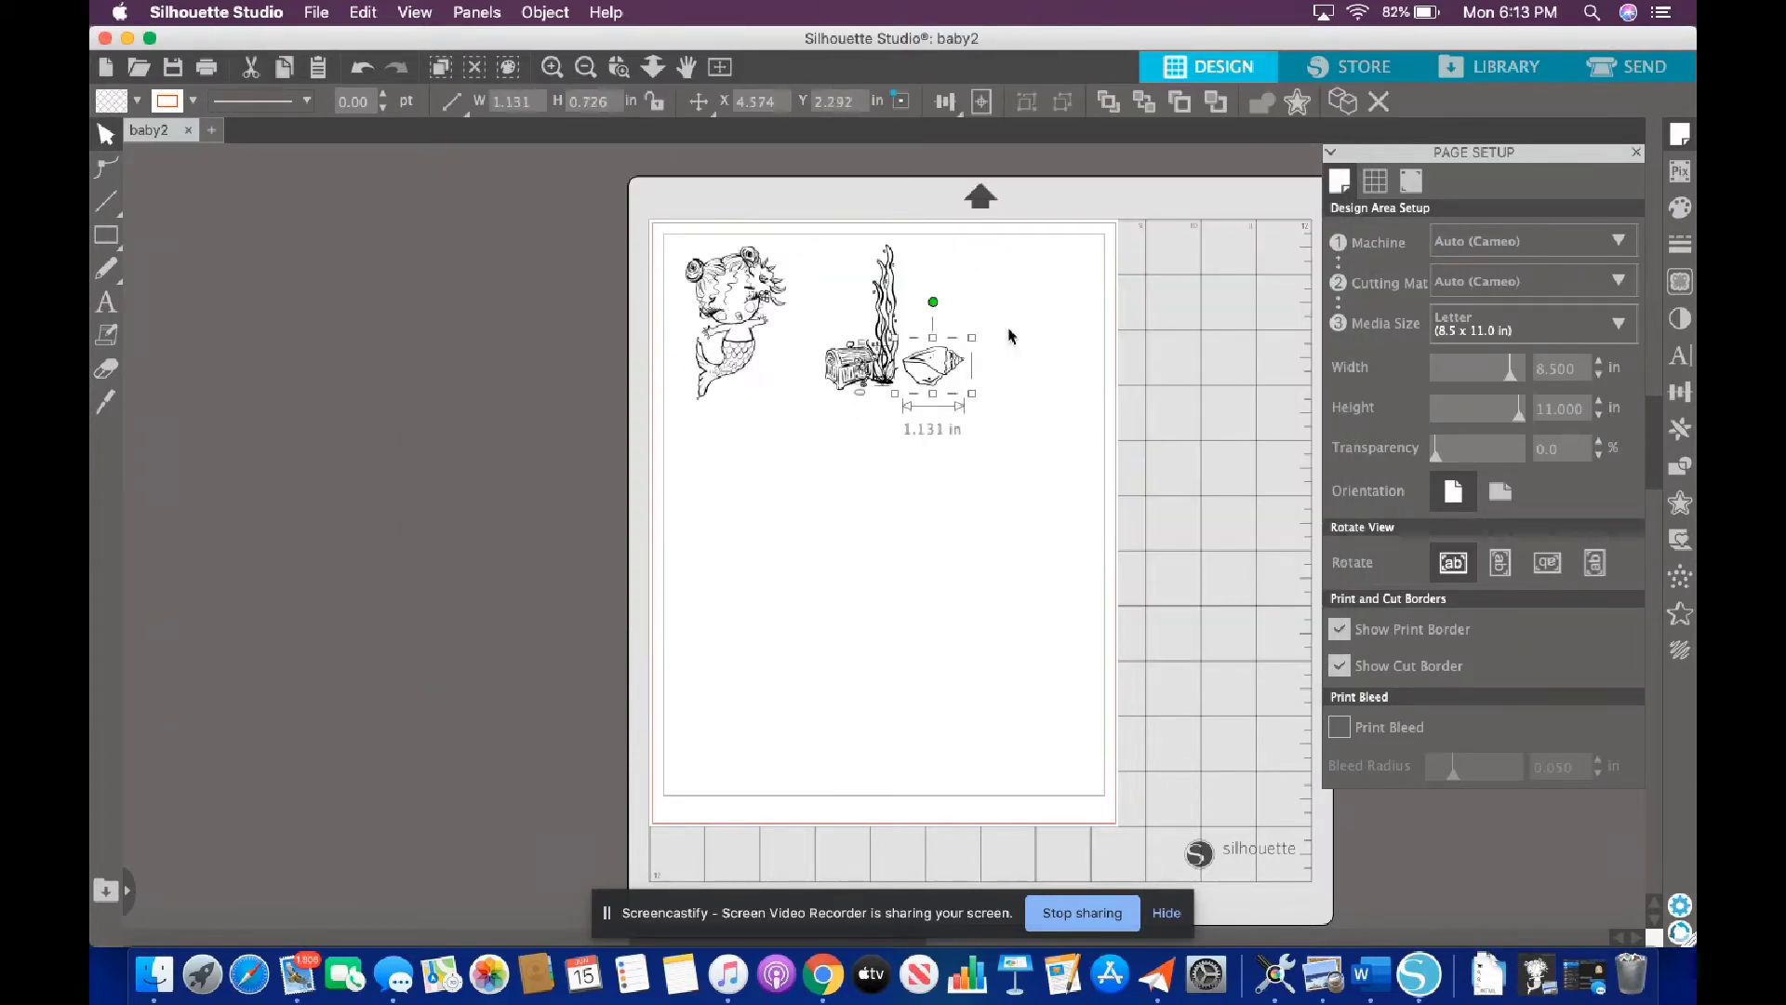
left_click_drag(972, 337, 856, 386)
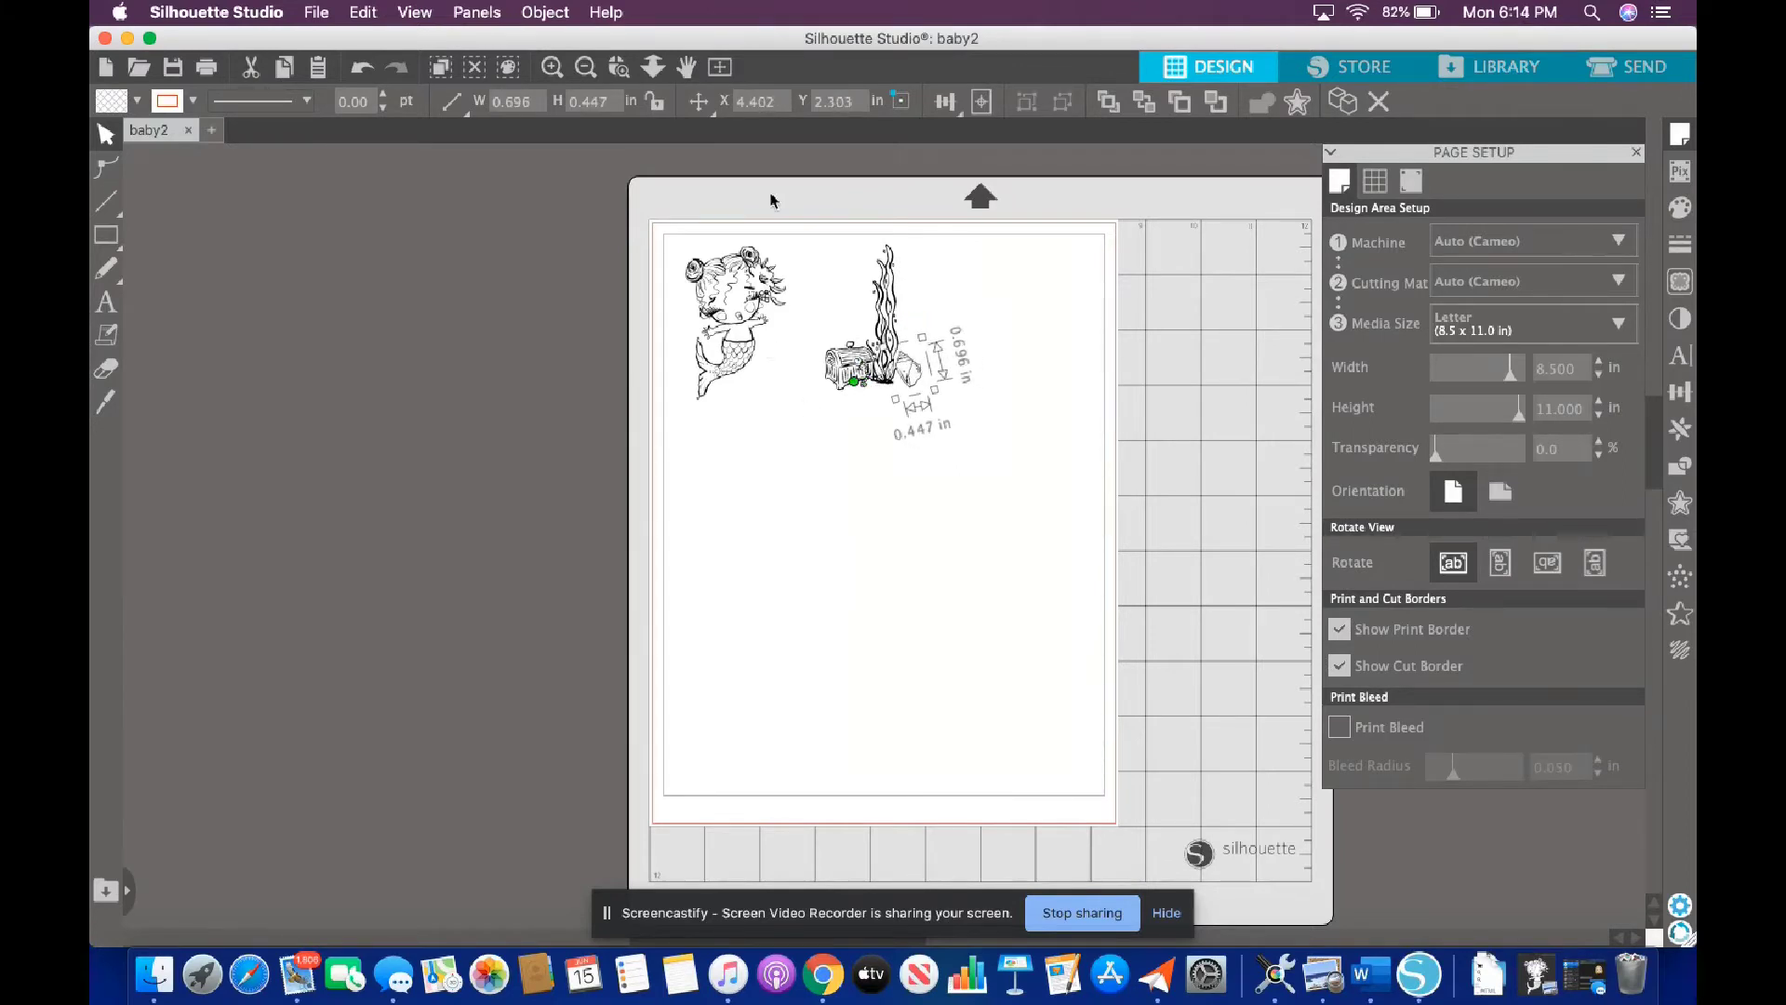
- Merge the shell toy 1 image into the design and place it at the lower left of the treasure chest
left_click(316, 12)
left_click(351, 145)
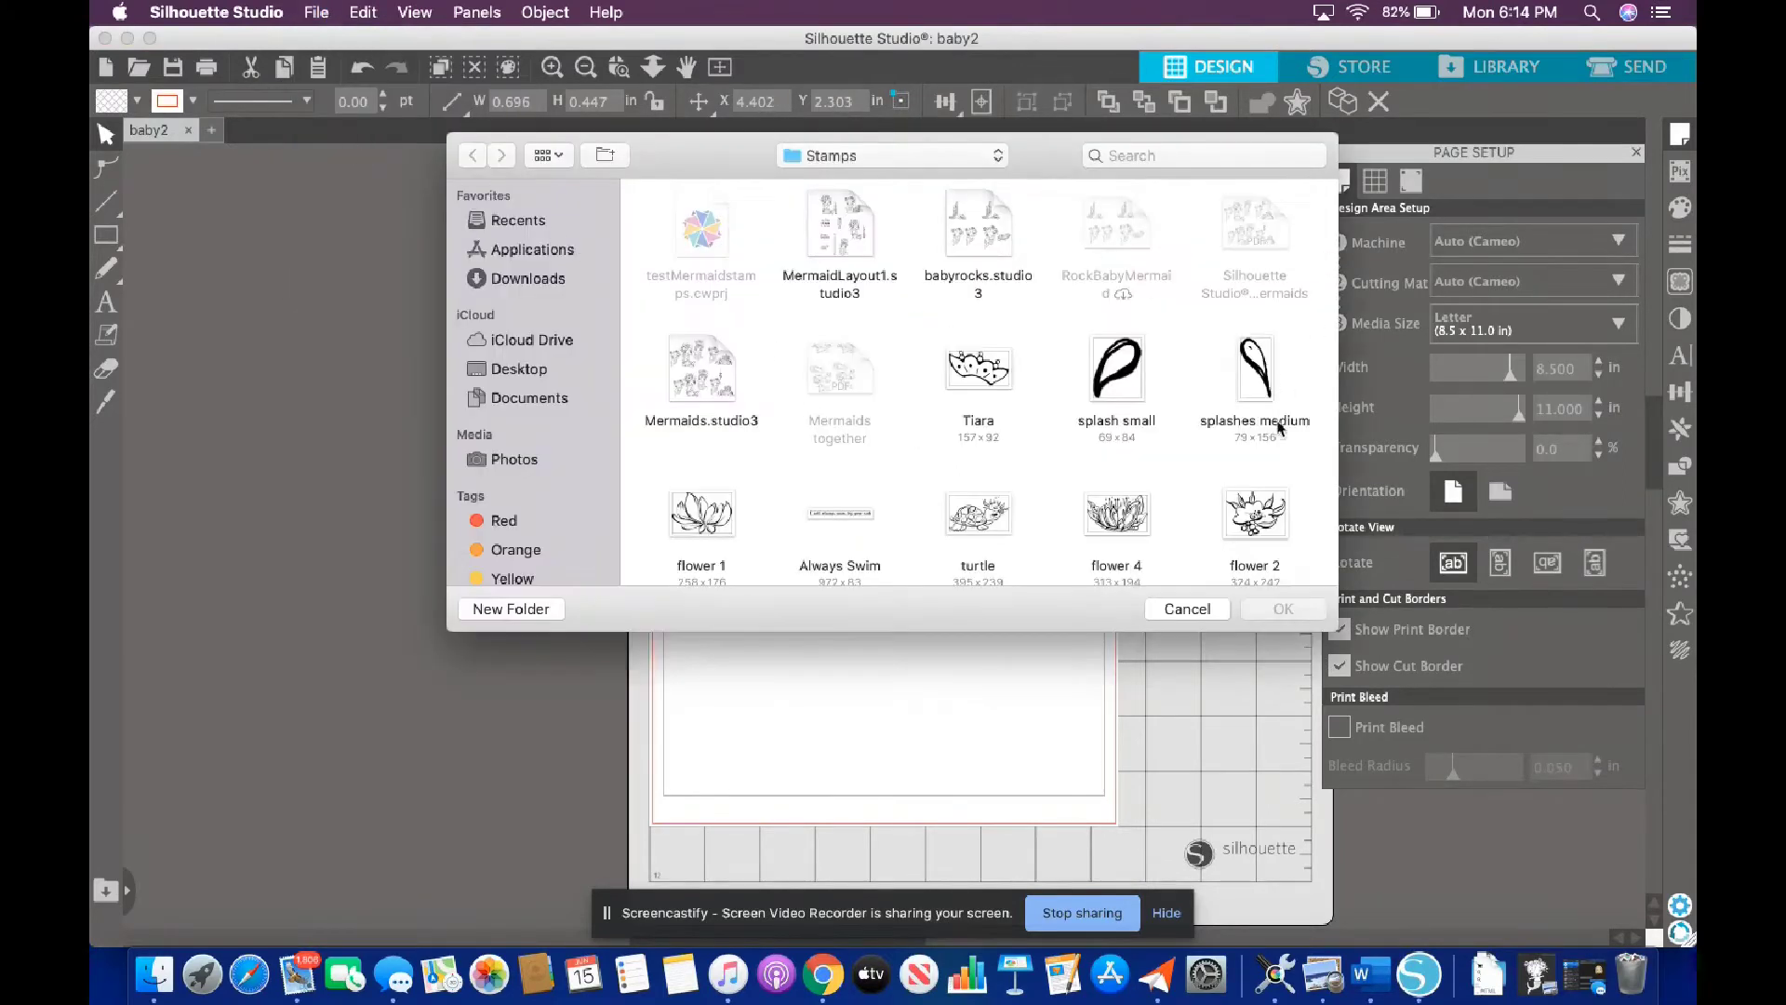
left_click(1253, 528)
key("Down")
key("Down")
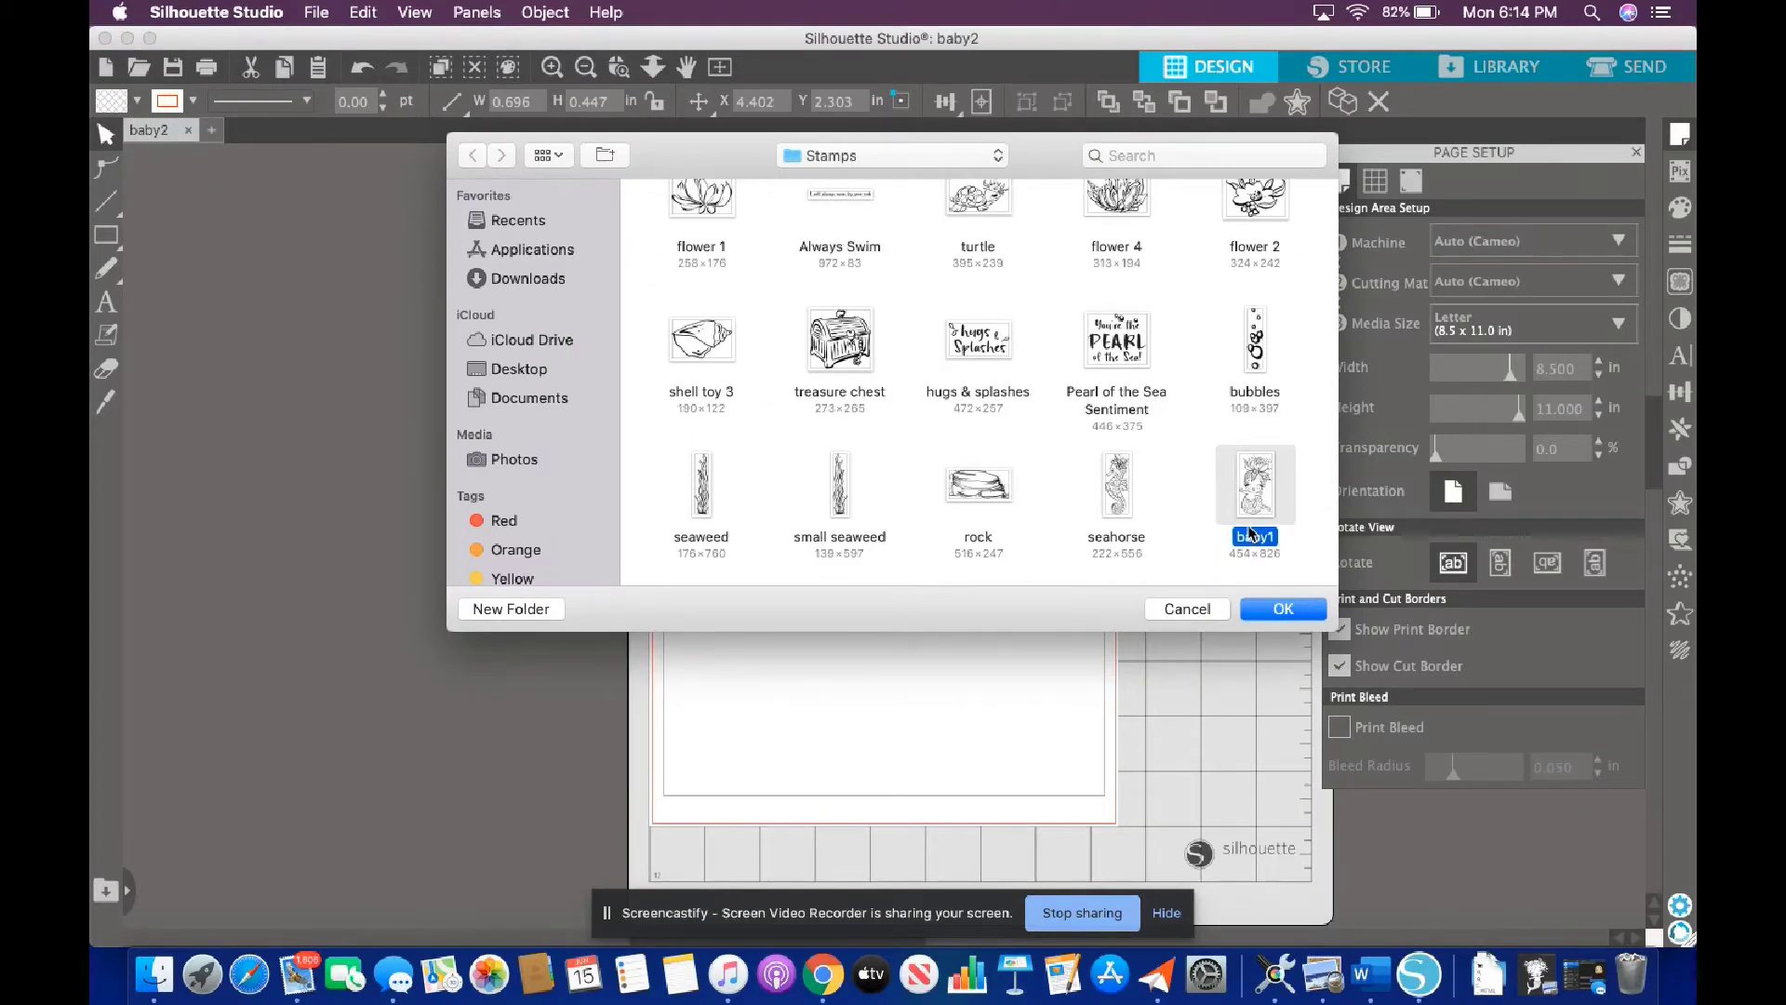
key("Down")
key("Down")
key("Down")
key("Down")
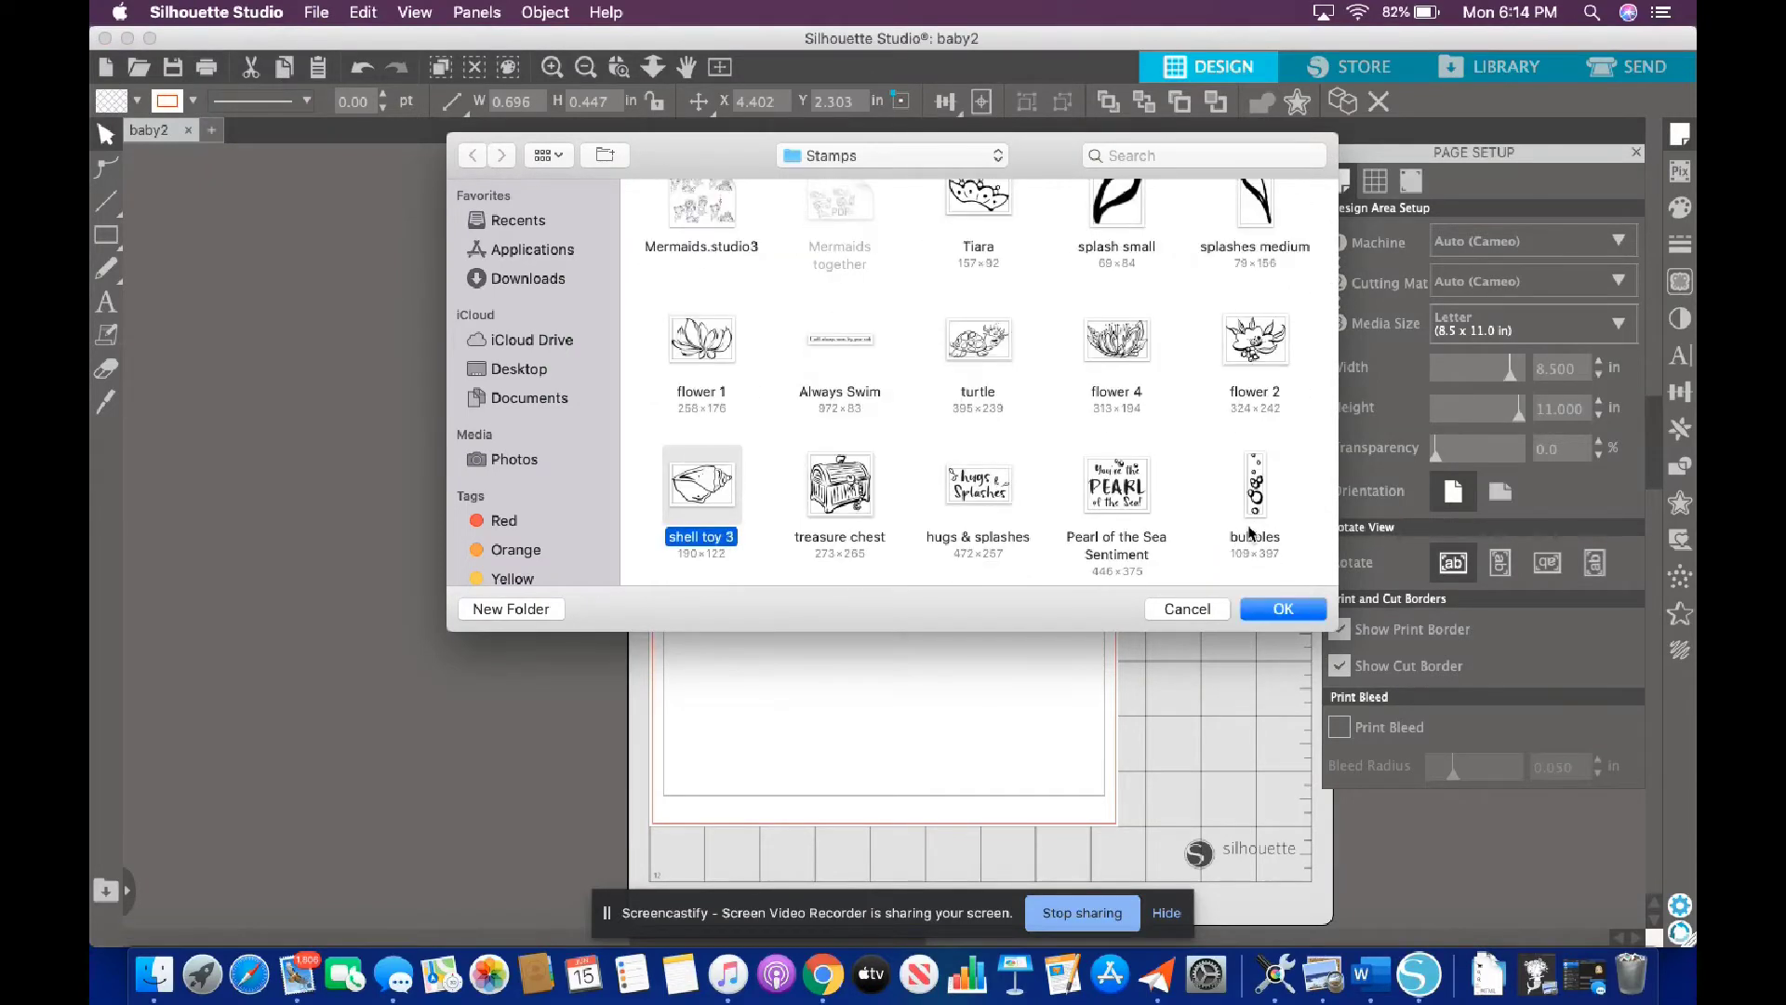
key("Down")
key("Down")
key("Right")
key("Return")
left_click_drag(666, 233, 822, 382)
left_click(931, 358)
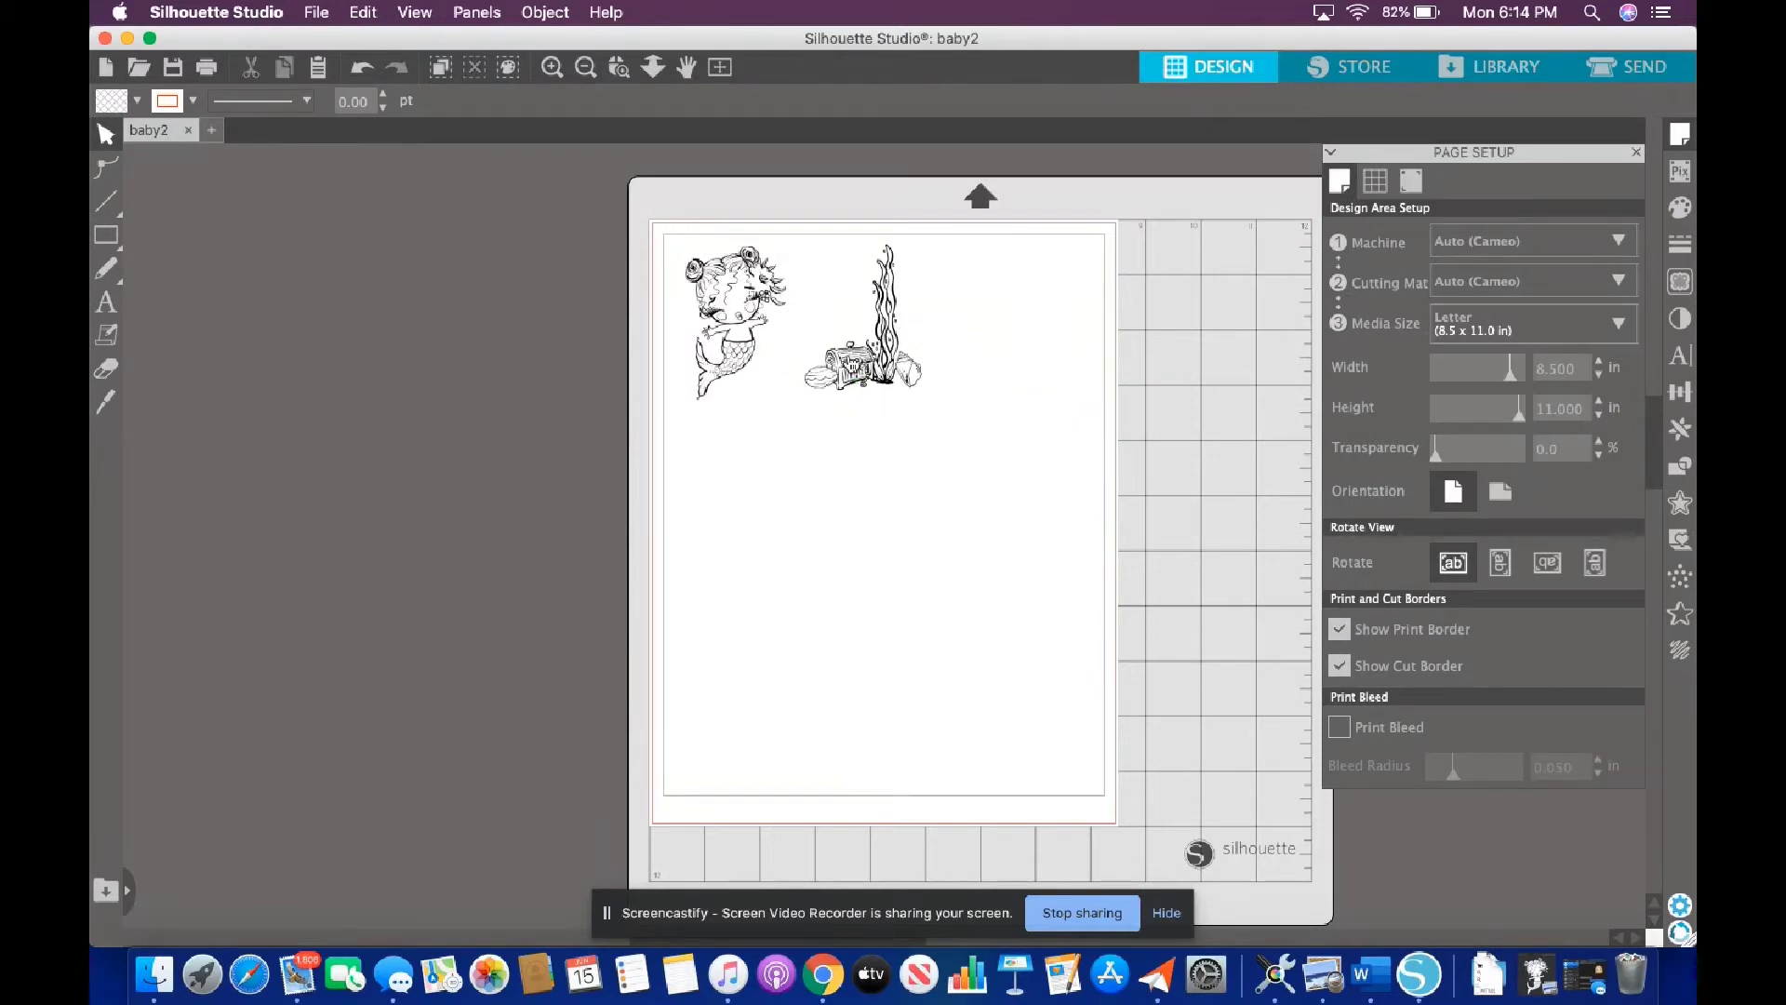
- Try placing the shell toy 1 image over the base of the seaweed
left_click(852, 366)
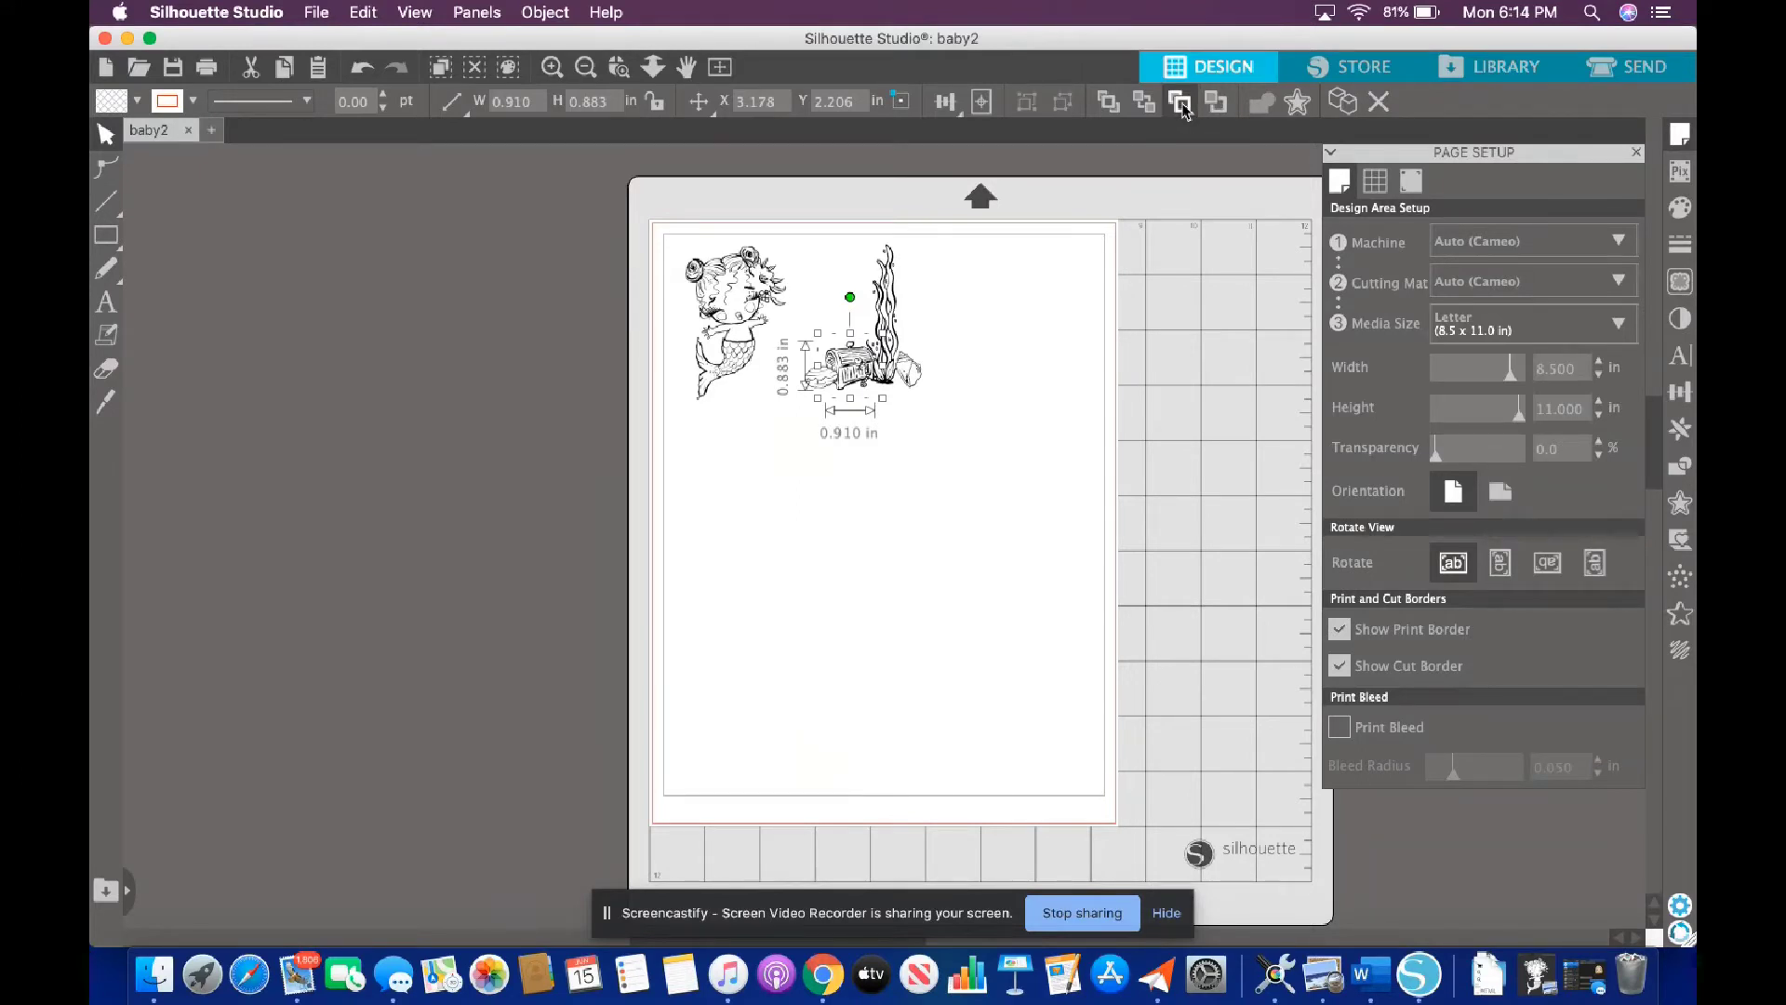
left_click_drag(821, 377, 887, 389)
left_click(1126, 175)
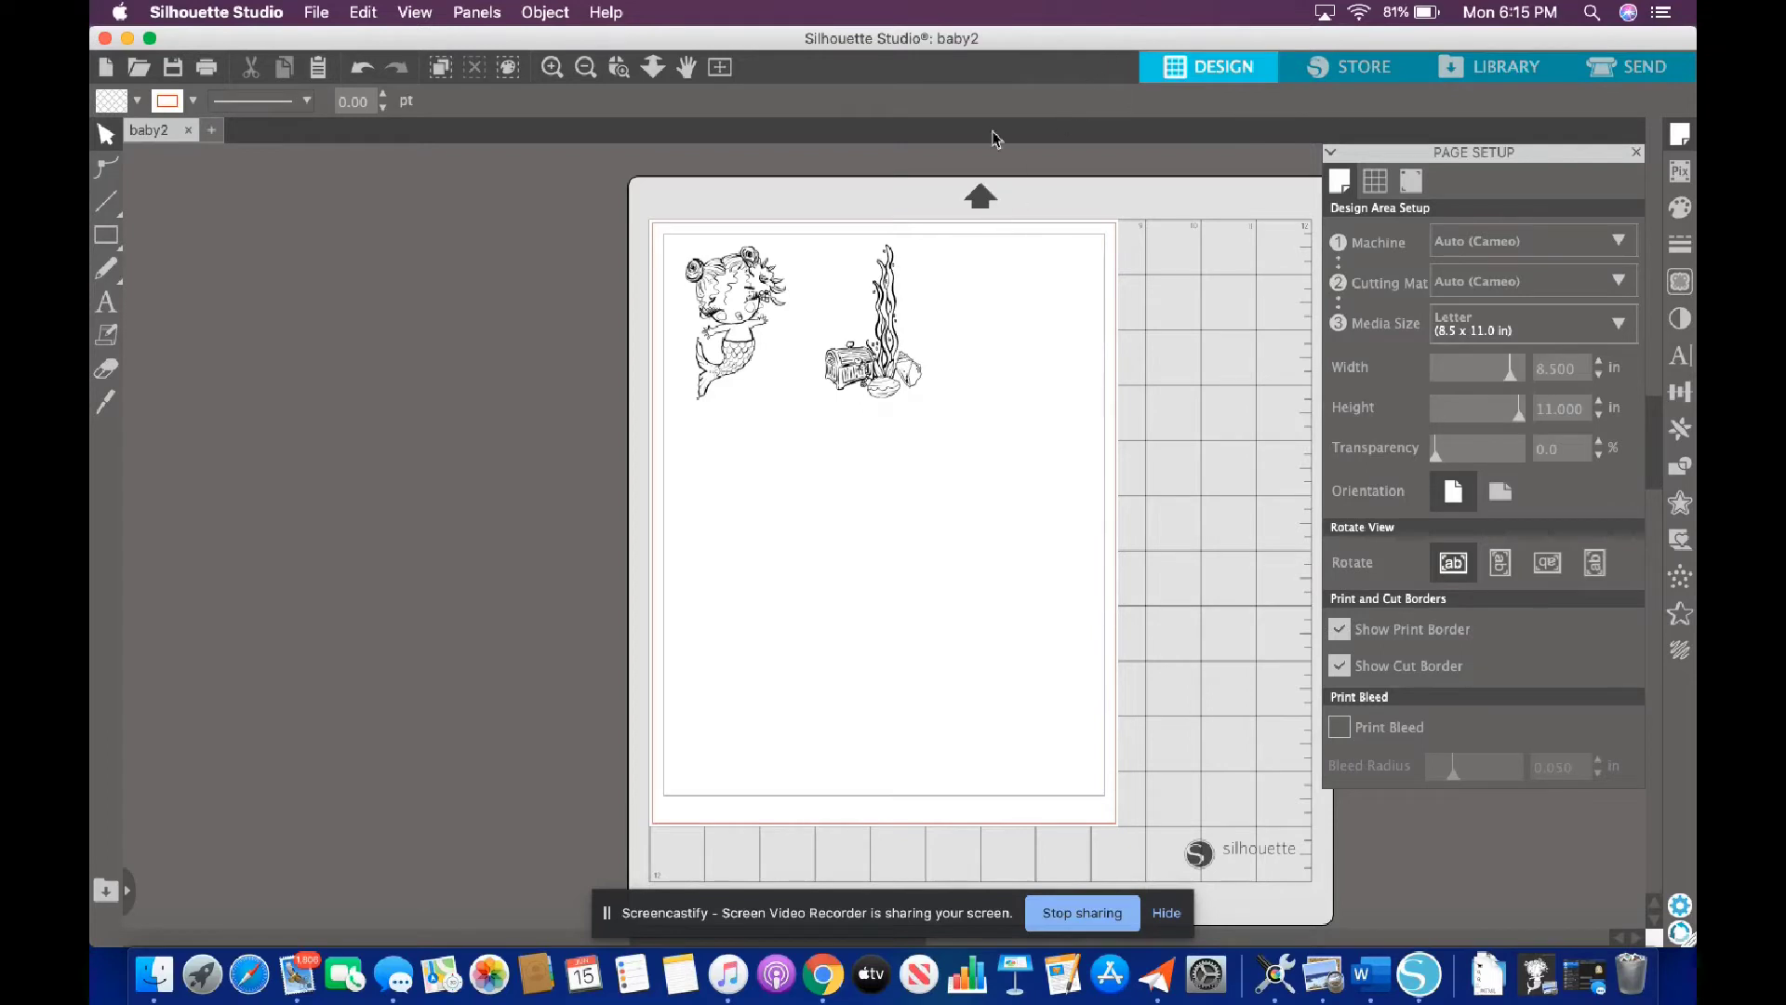
- Send the shell toy 1 image backward and place it just to the left of the treasure chest
left_click(885, 386)
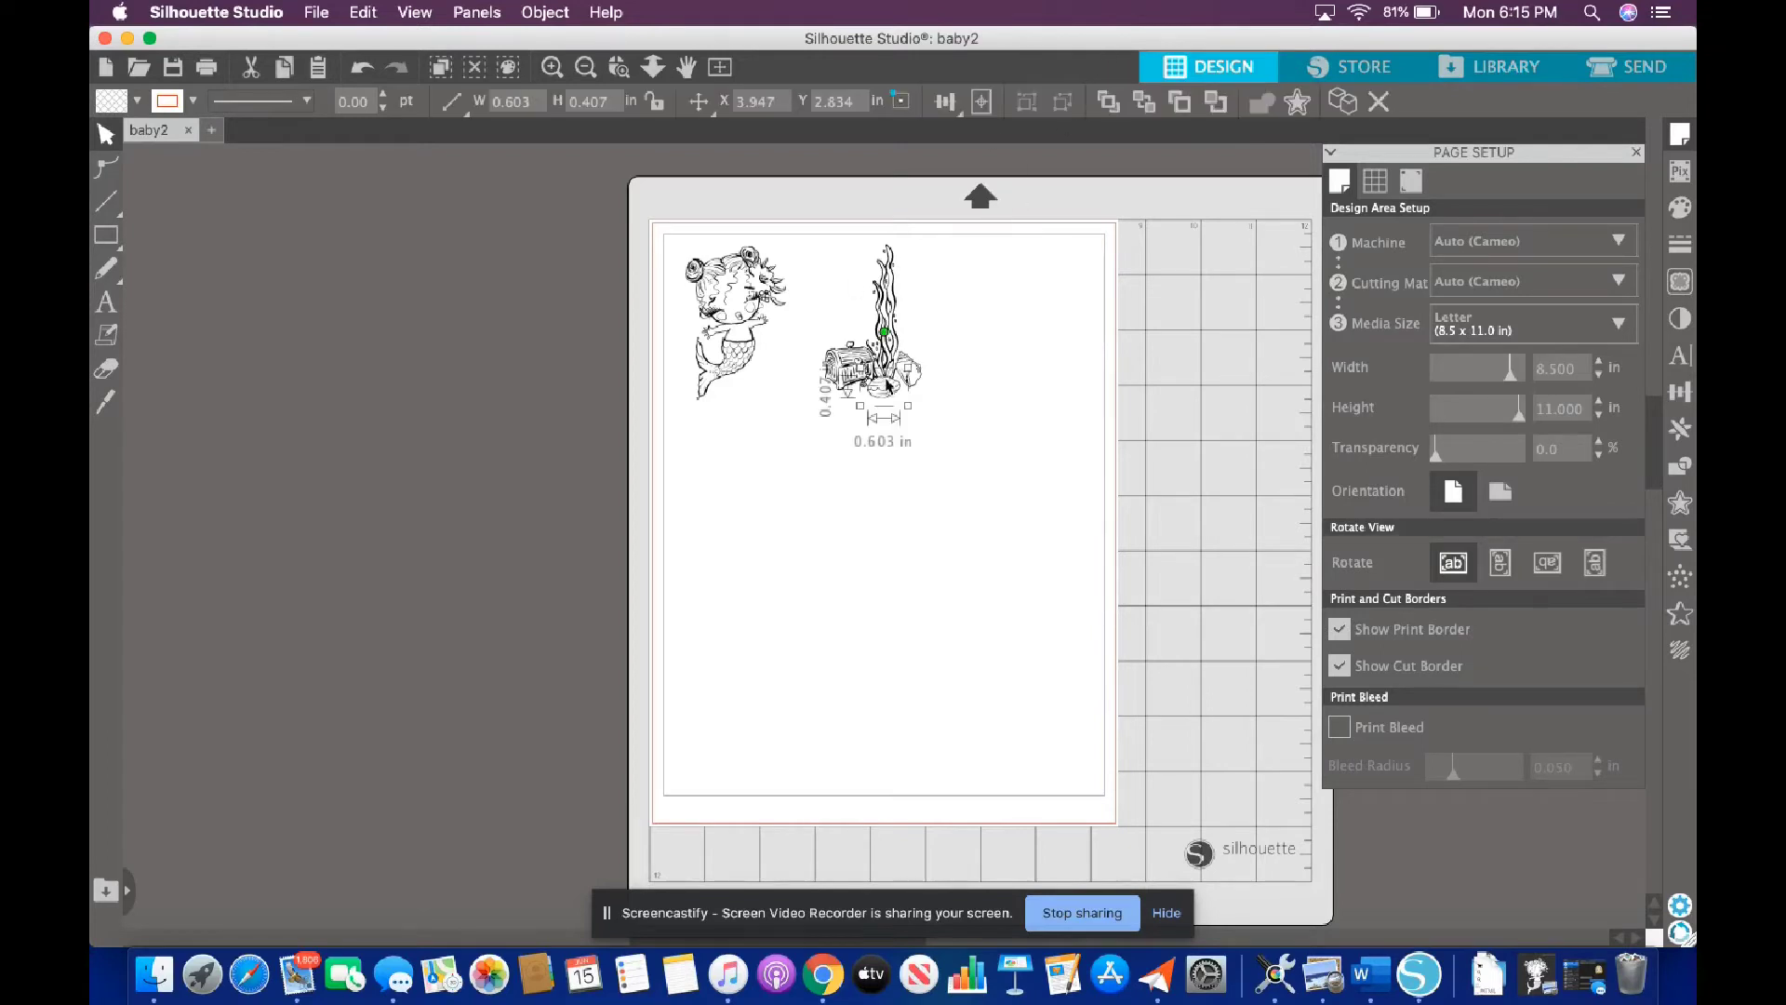
left_click(1217, 104)
left_click_drag(884, 389, 810, 376)
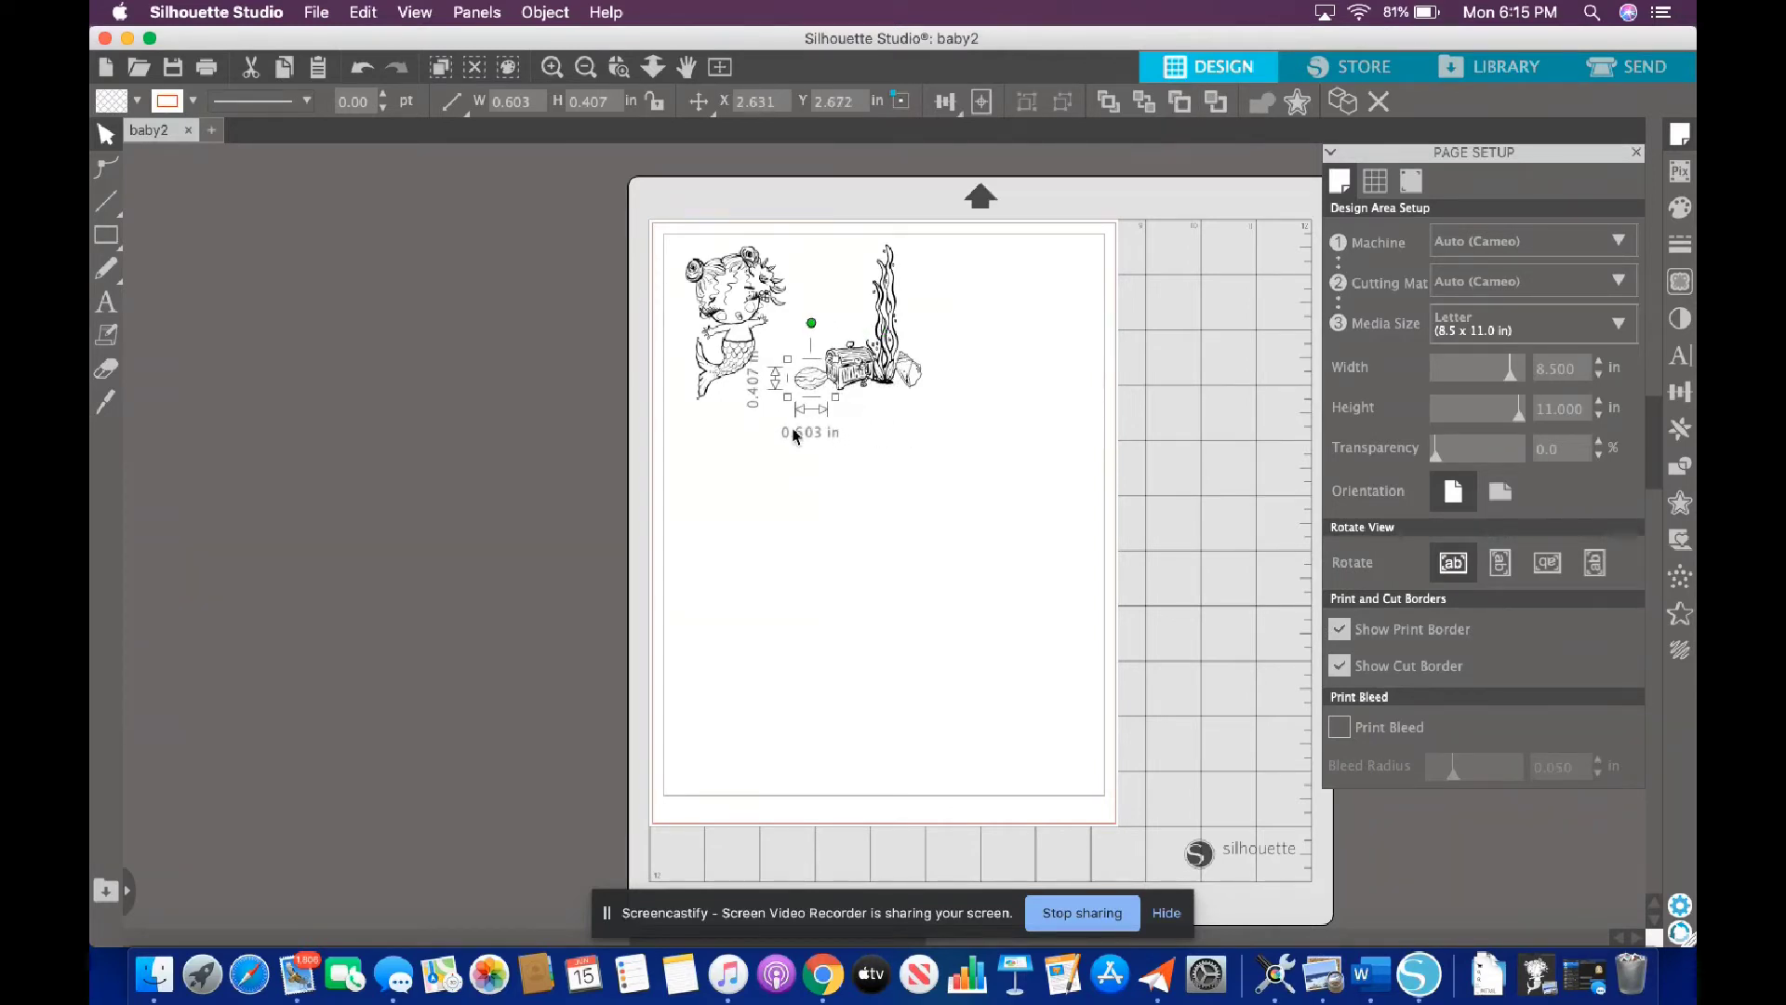
left_click(795, 435)
- Merge the rock image from the Stamps folder and place it near the page's left margin, well below the baby mermaid
left_click(316, 12)
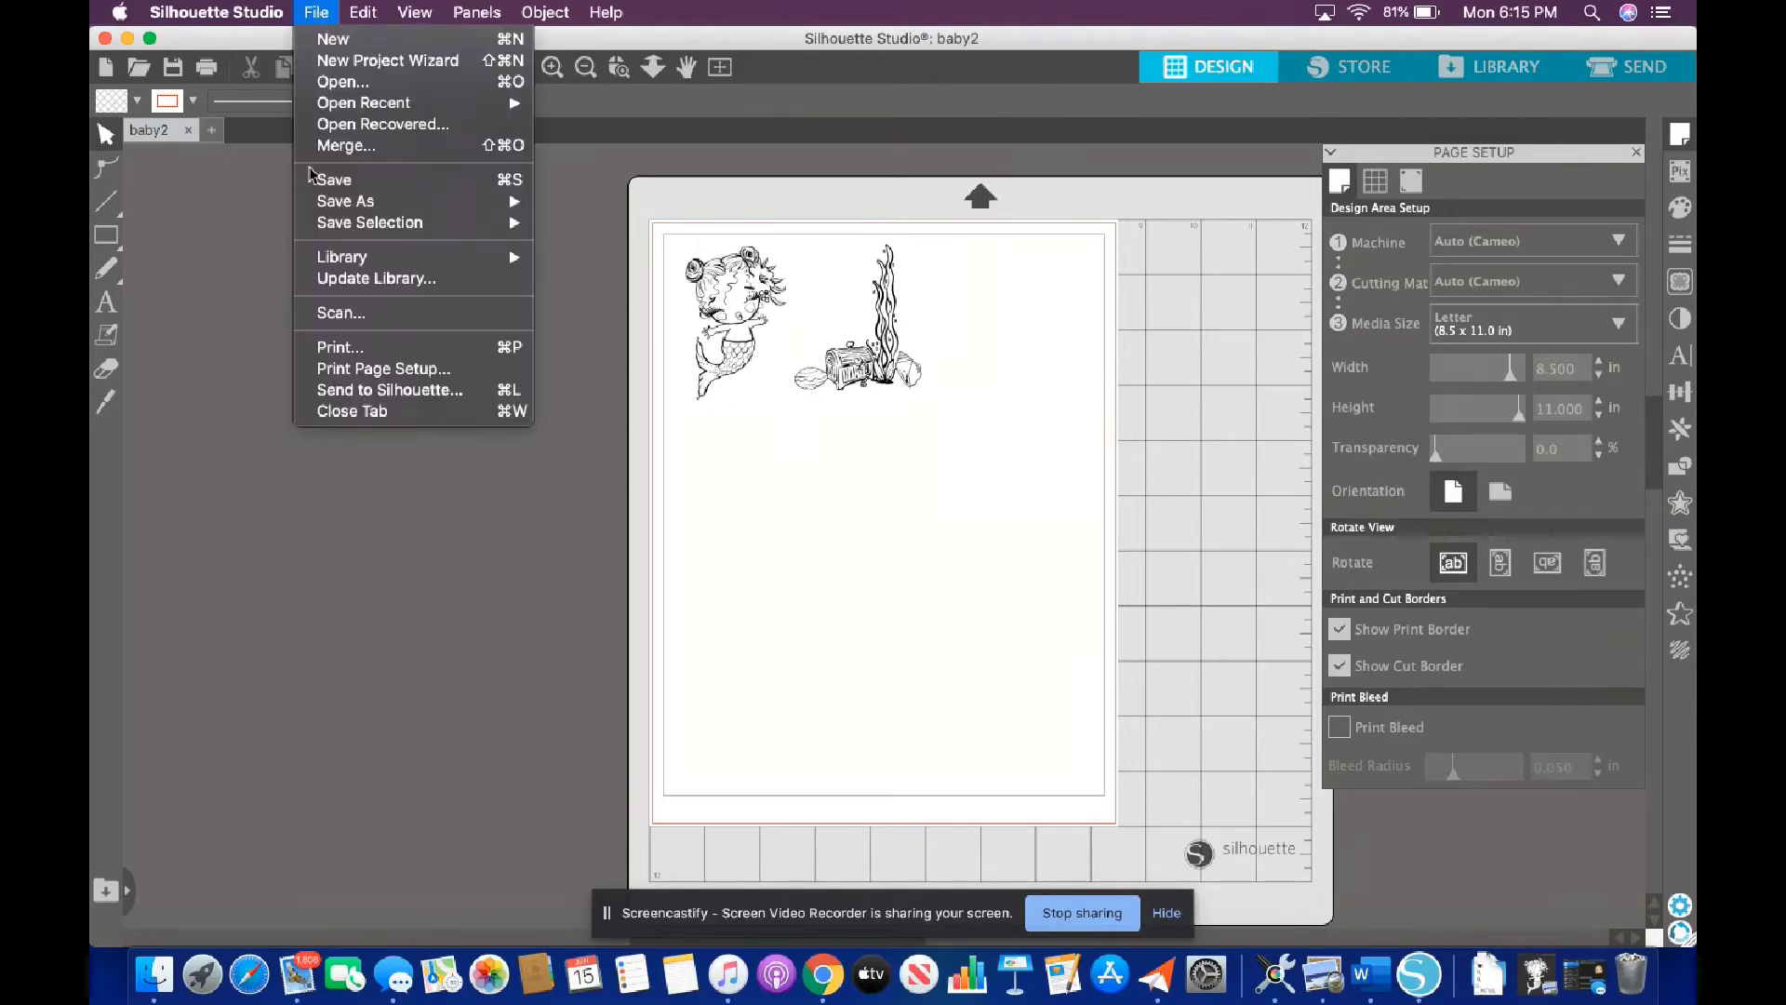
left_click(365, 148)
left_click_drag(1331, 248, 1320, 341)
double_click(979, 323)
mouse_move(696, 240)
left_mouse_down()
mouse_move(780, 473)
mouse_move(738, 549)
left_mouse_up()
- Merge the mommy mermaid image into the design and seat it on top of the rock
left_click(317, 12)
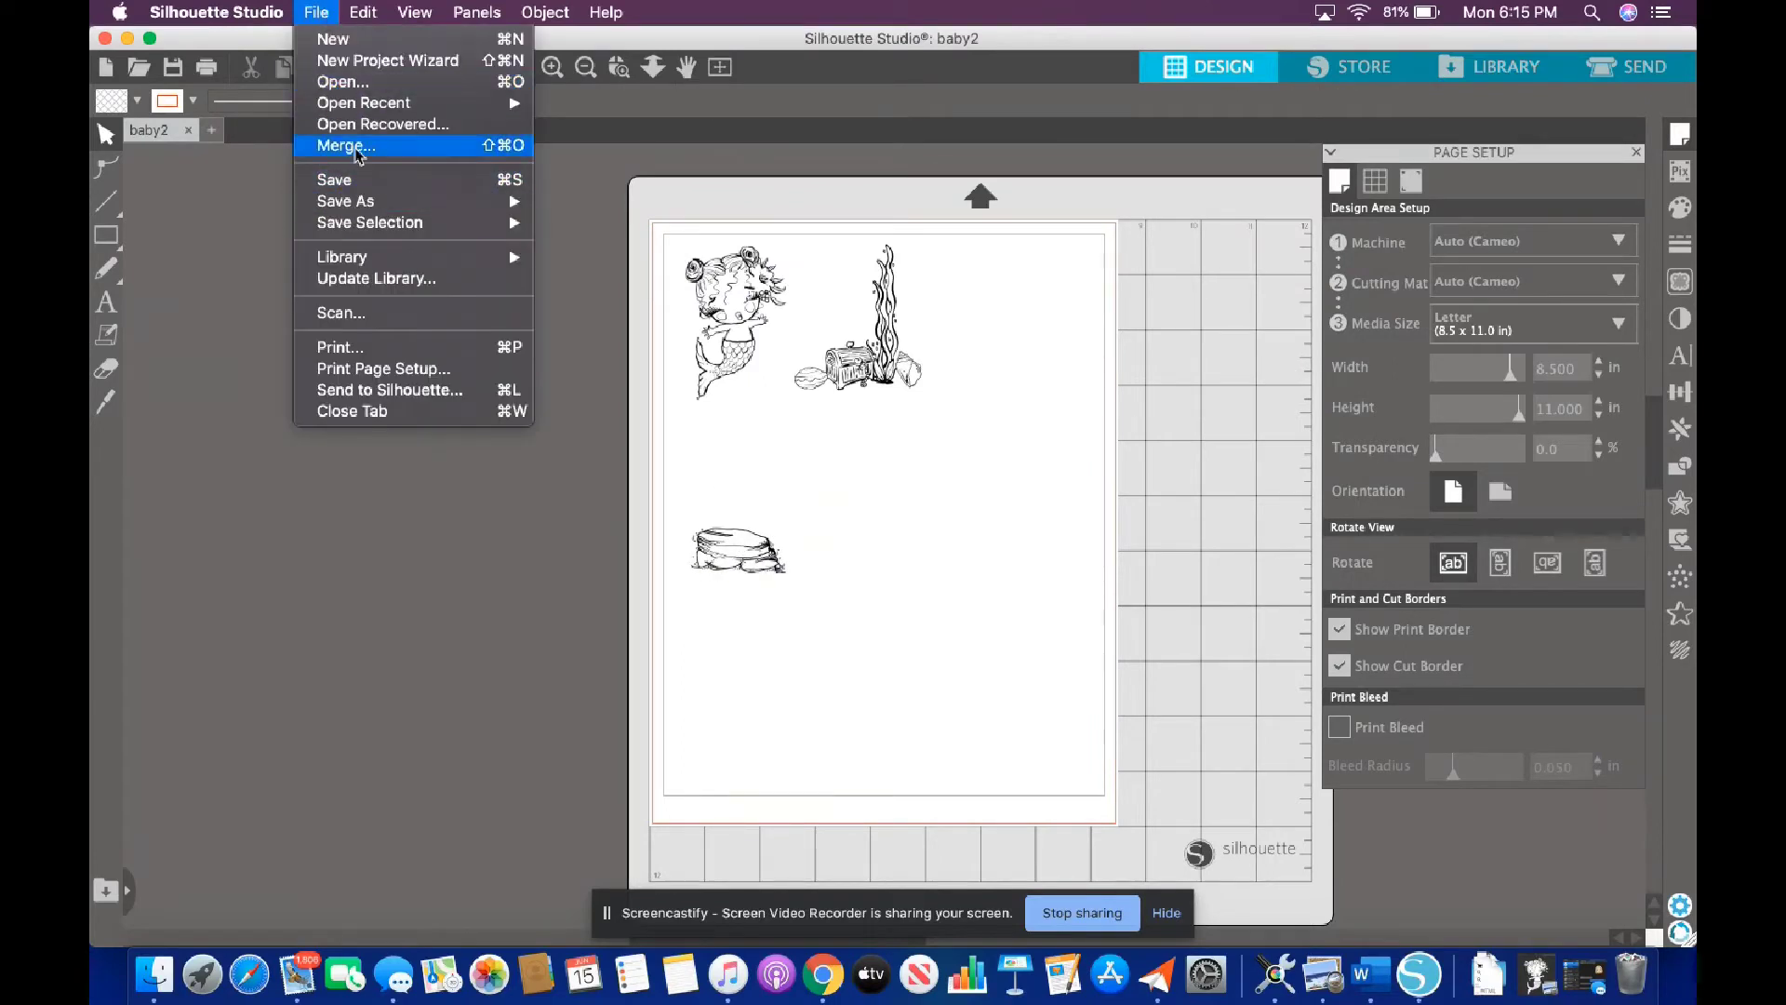
left_click(350, 146)
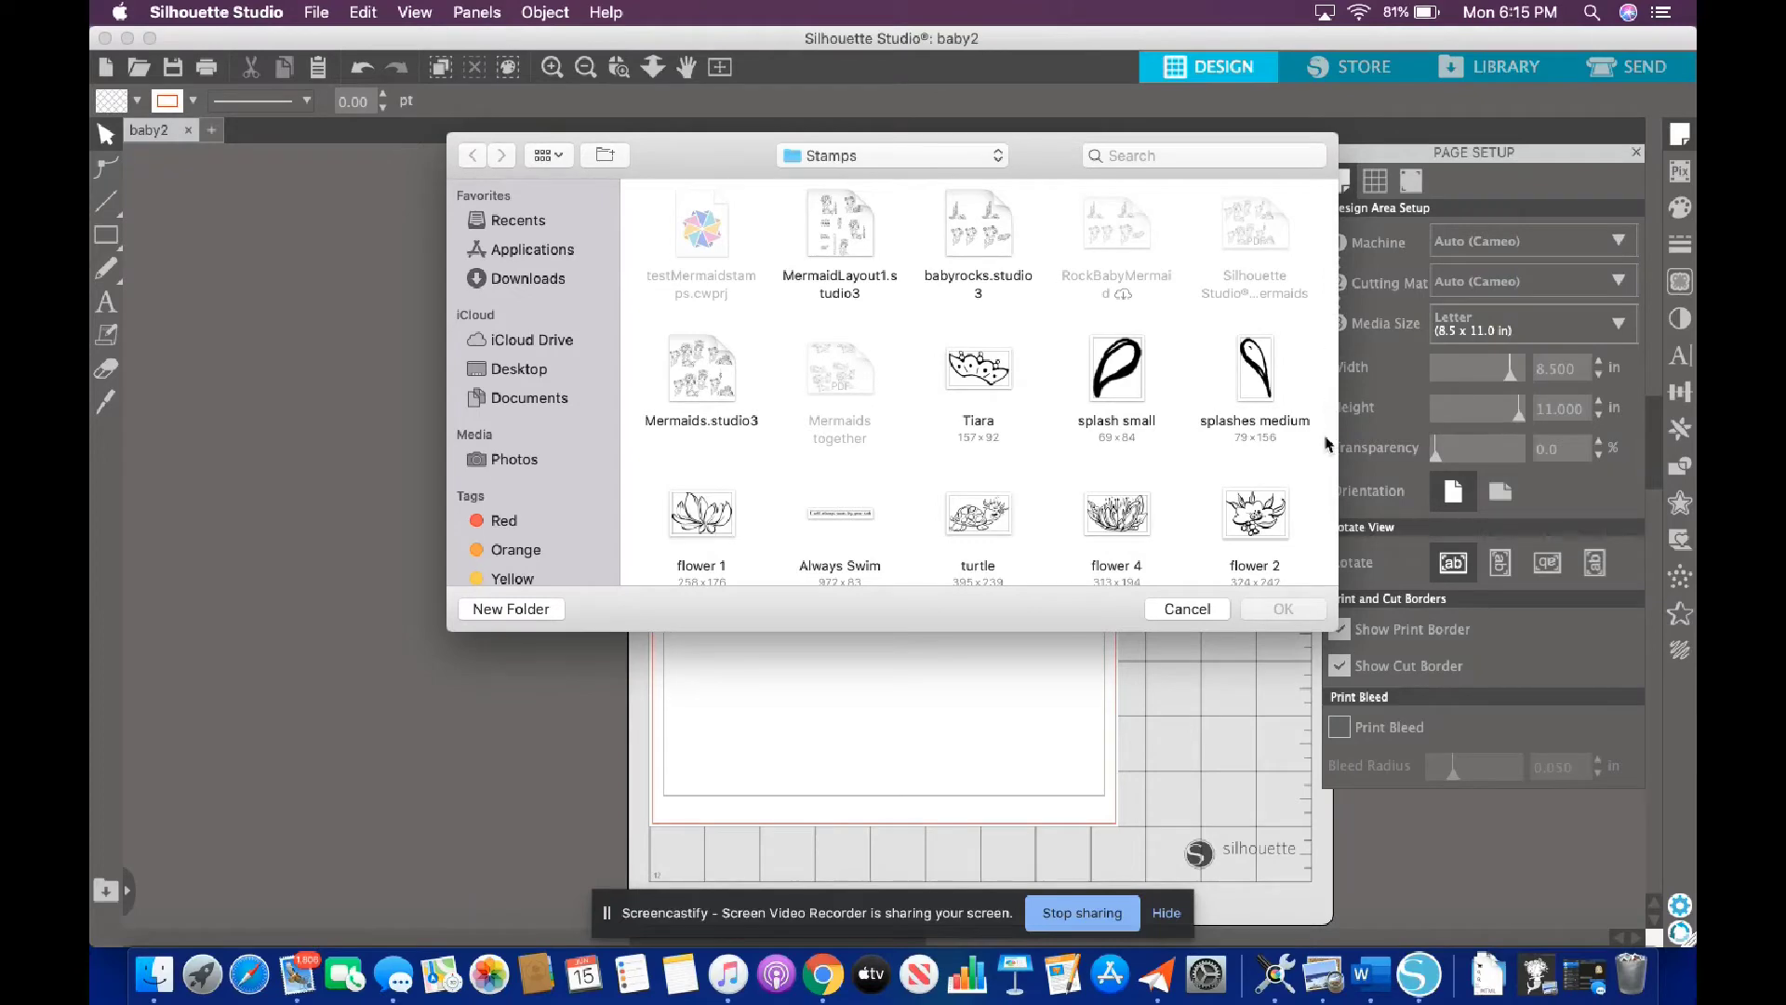
key("Down")
key("Down")
key("Down")
key("Down")
key("Down")
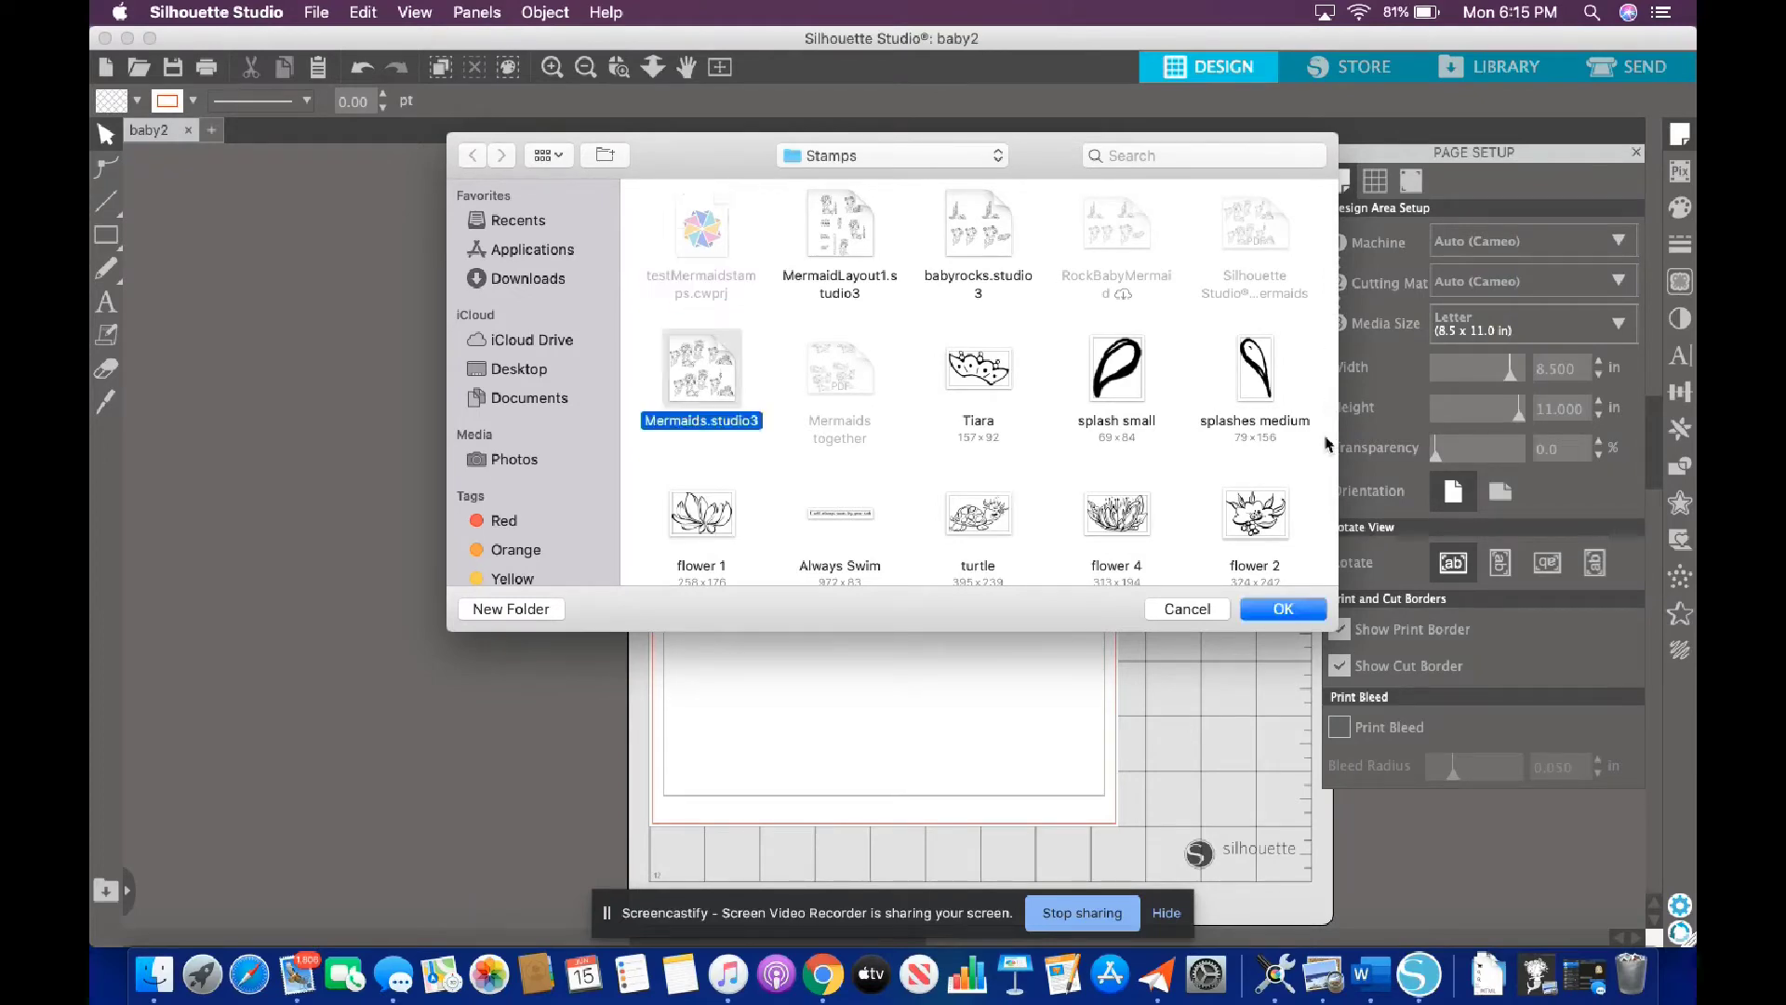
key("Down")
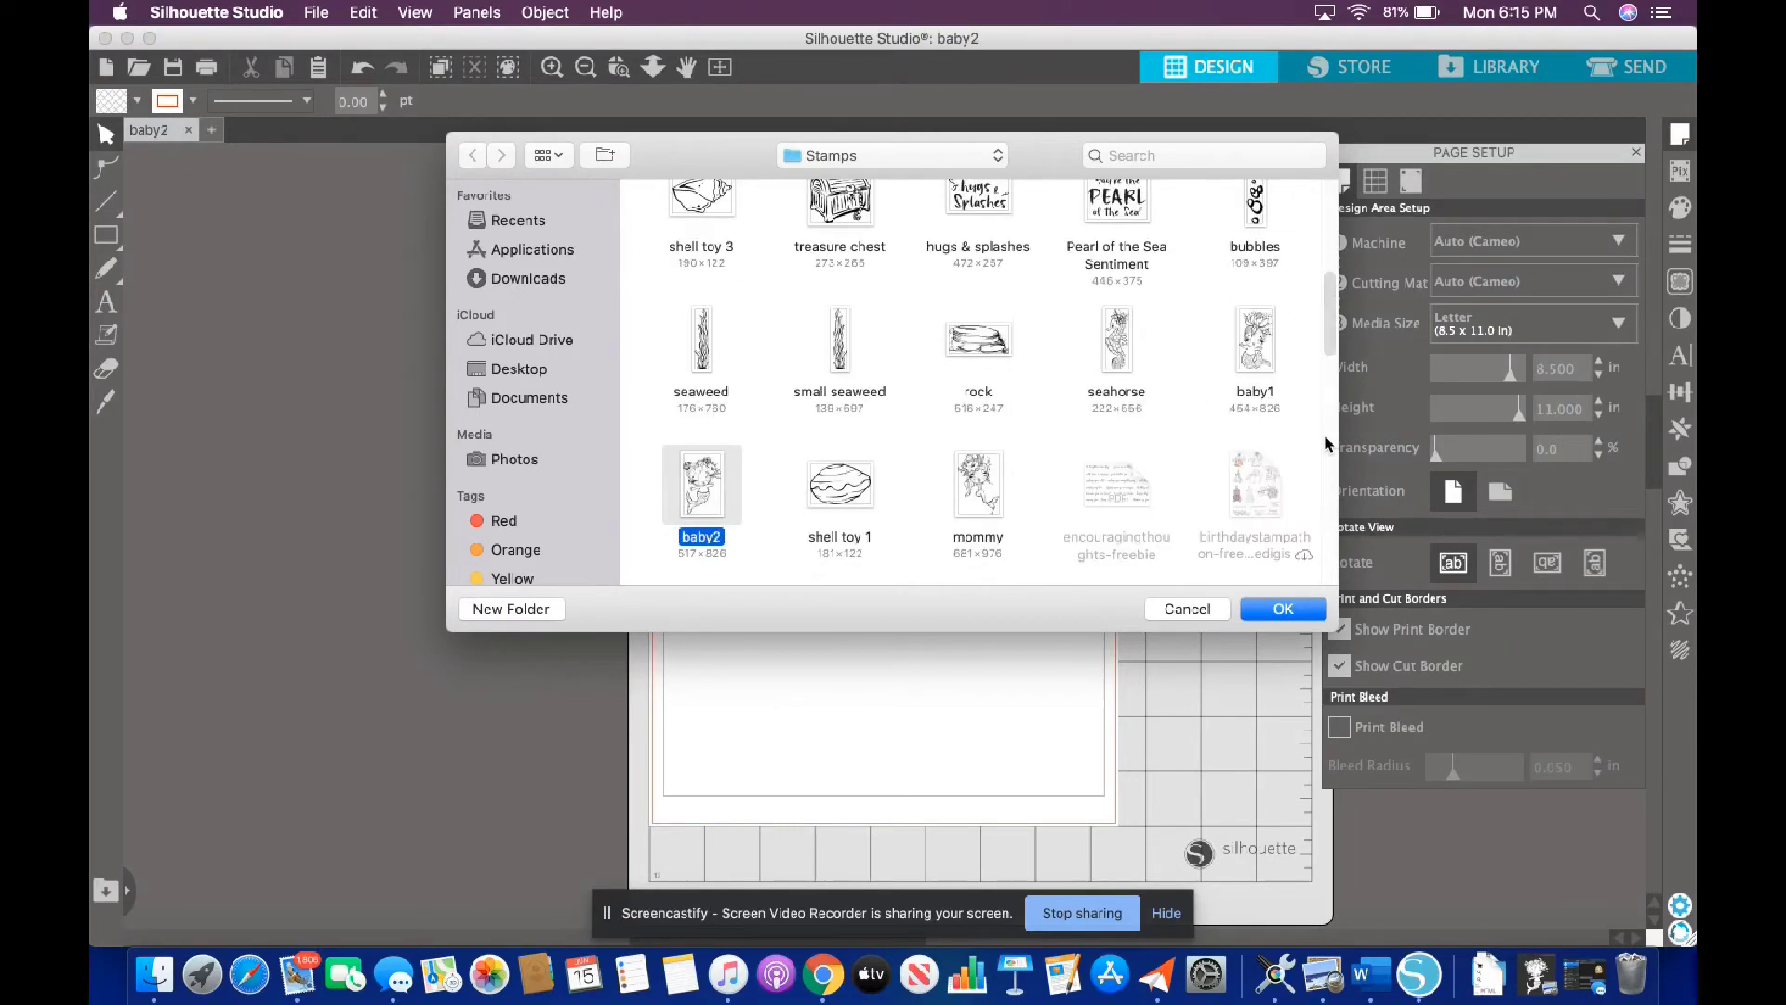
left_click(1328, 444)
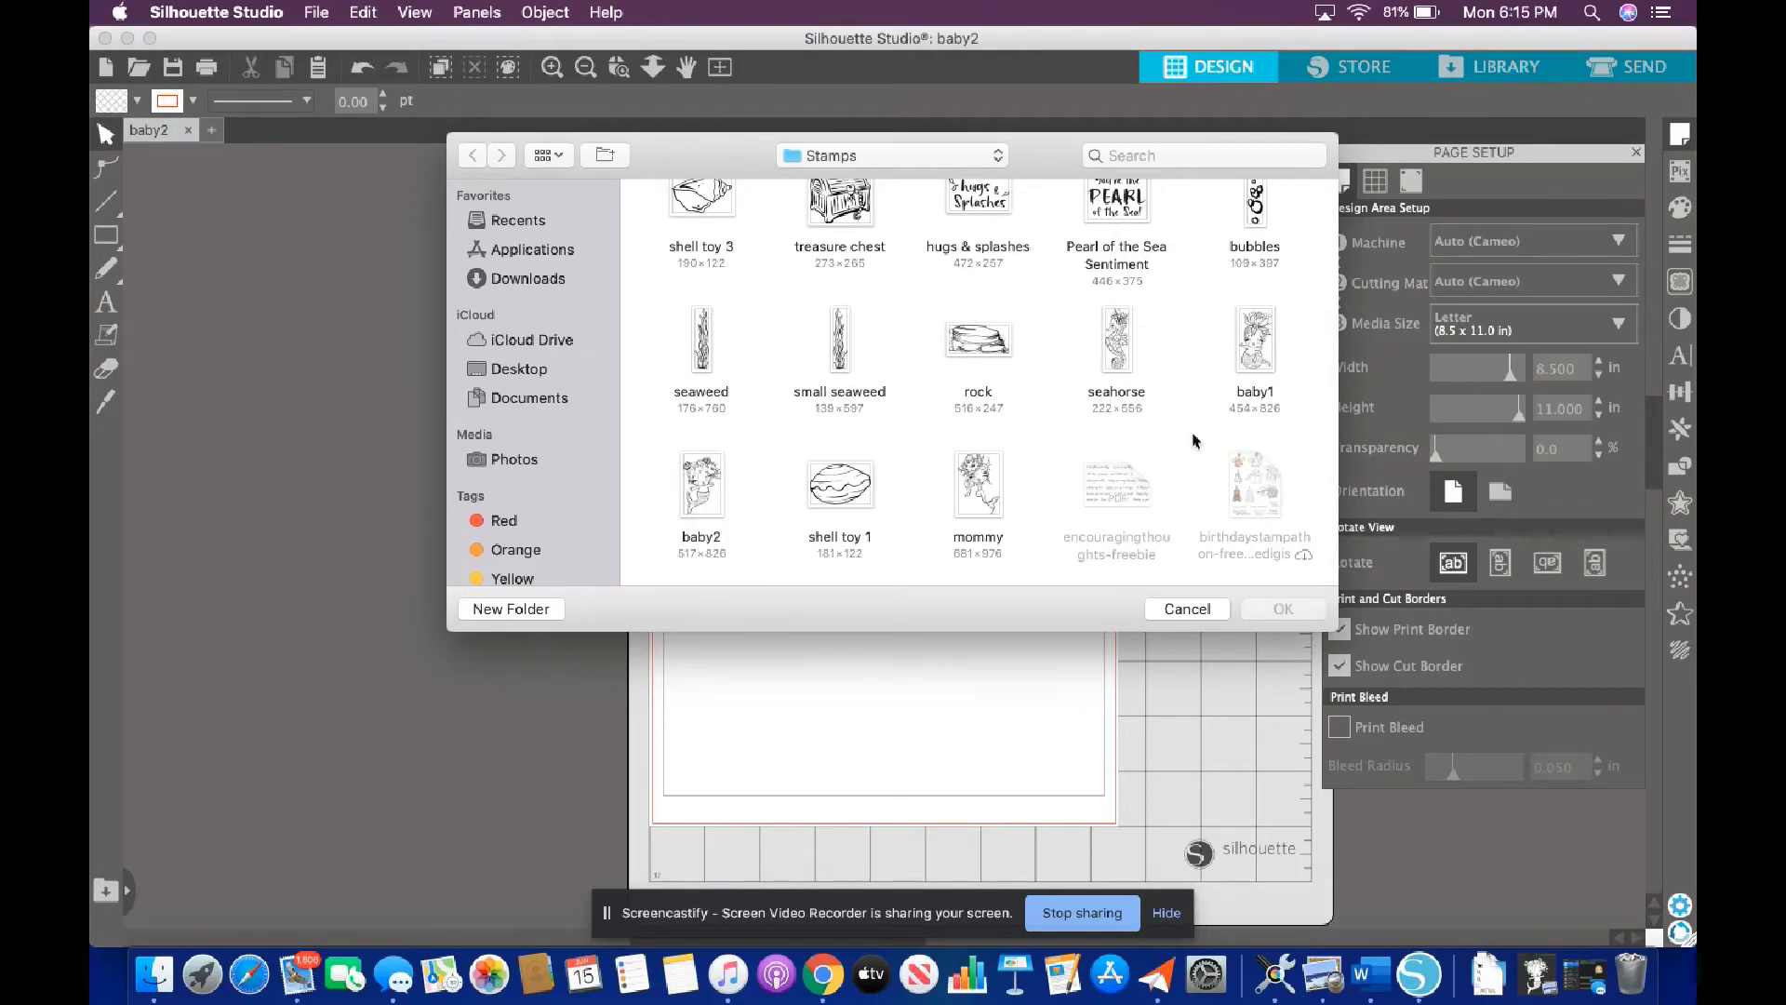
double_click(974, 472)
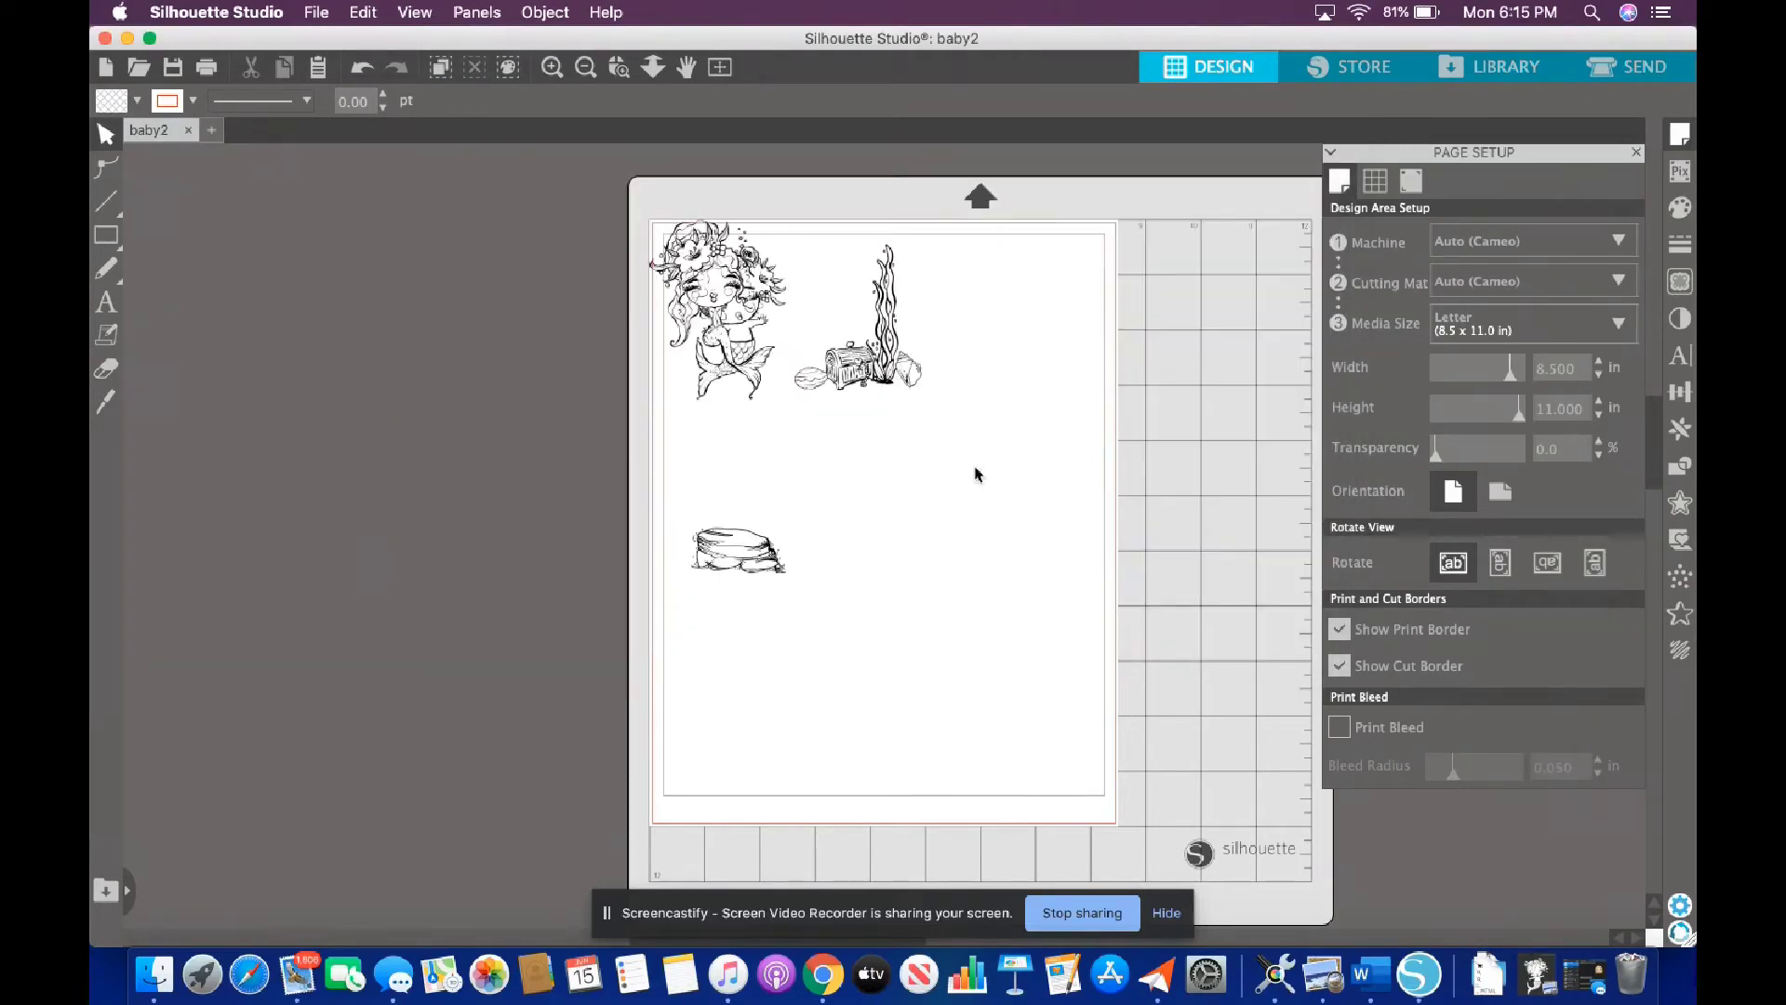
left_click_drag(703, 279, 722, 470)
left_click(747, 451)
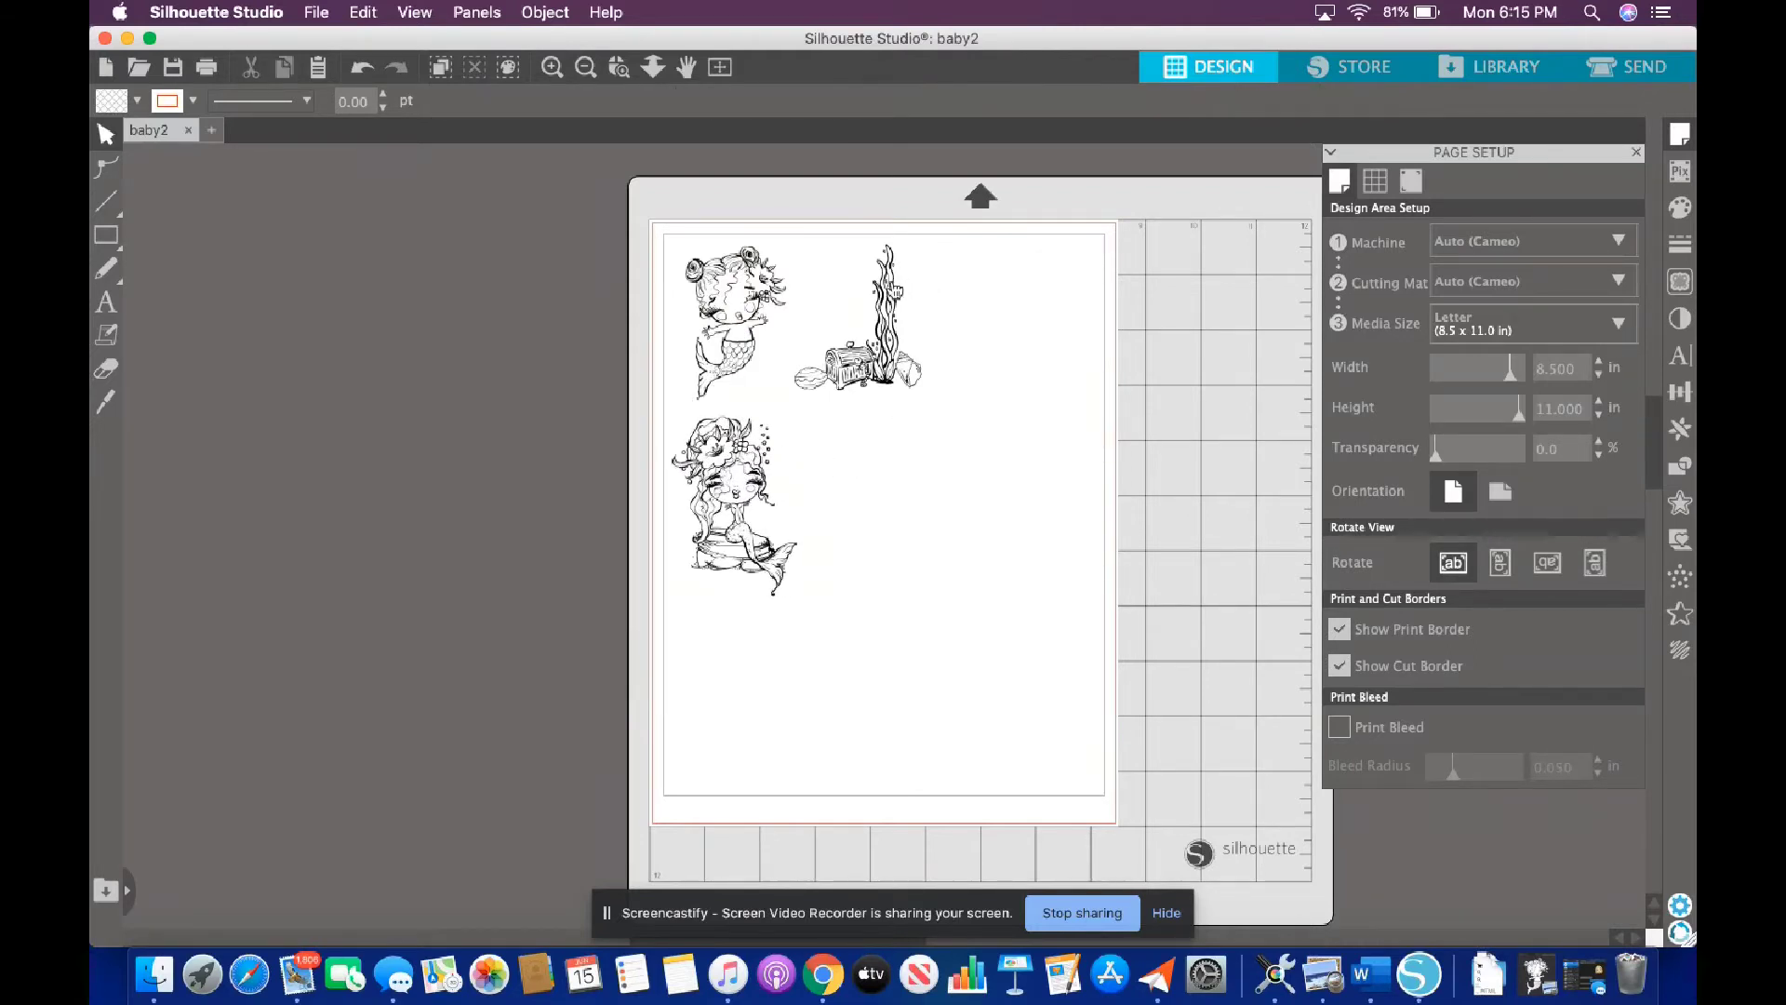
- Duplicate the seaweed and place the copy behind the right side of the mommy mermaid
left_click(887, 290)
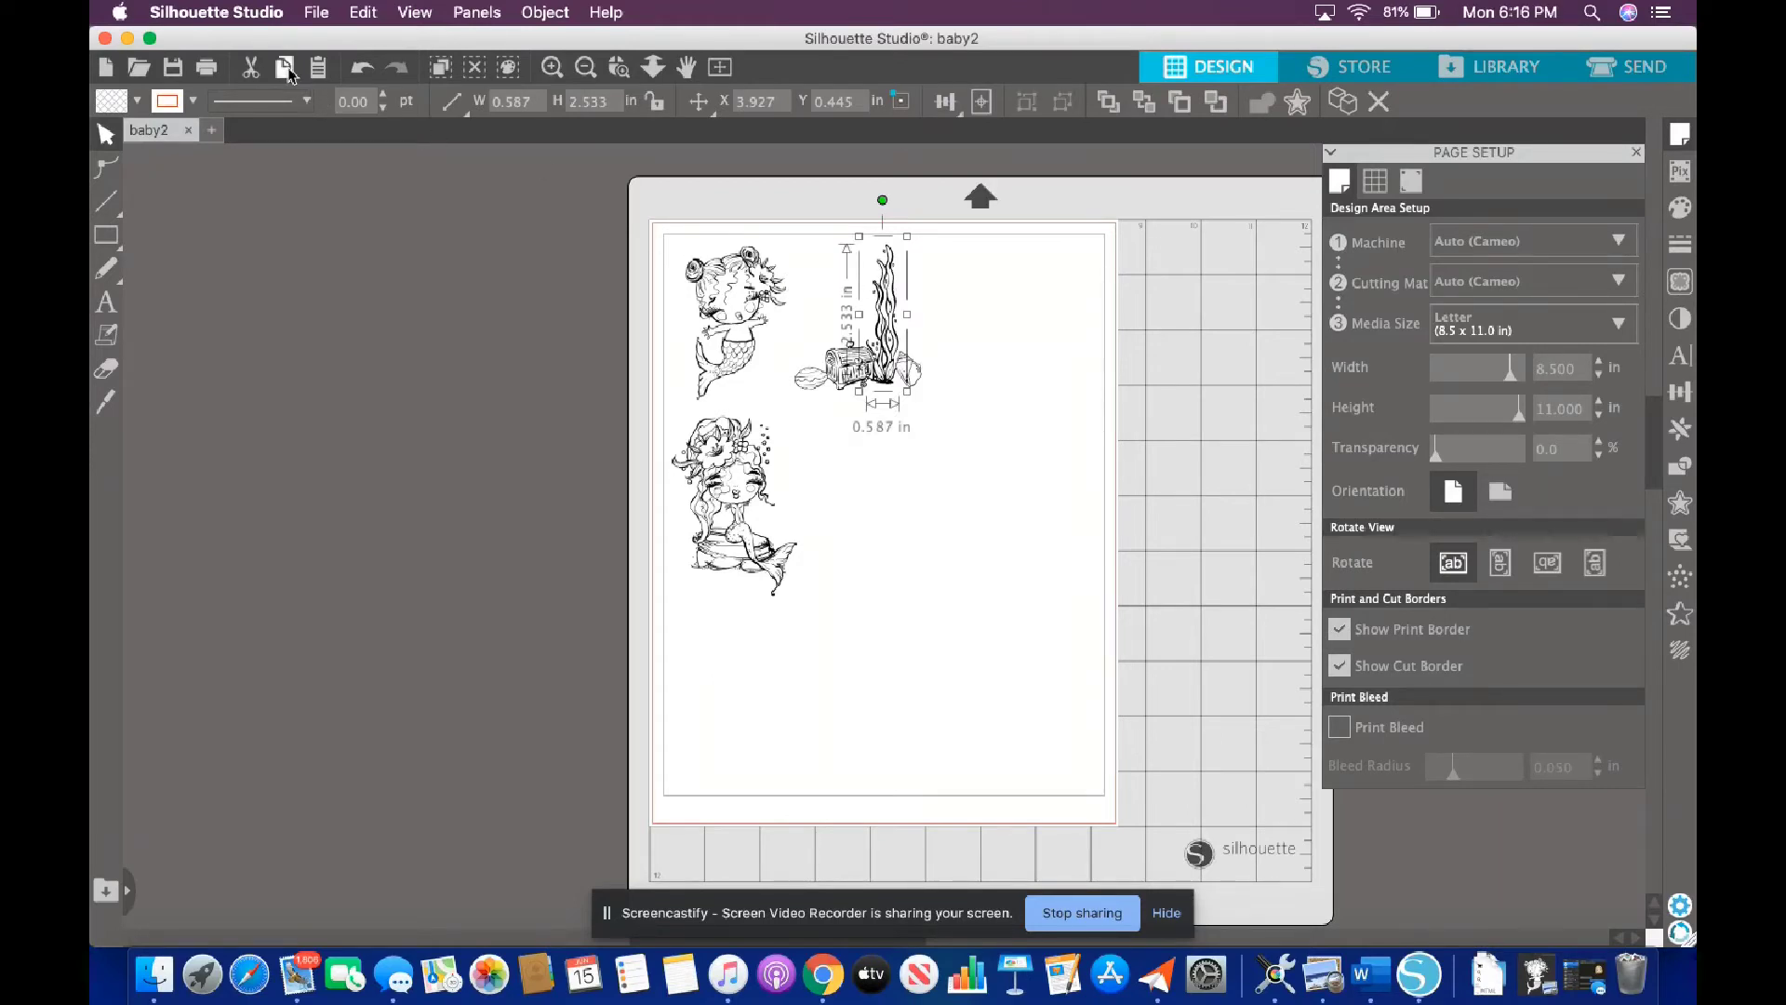
left_click(287, 70)
left_click(317, 67)
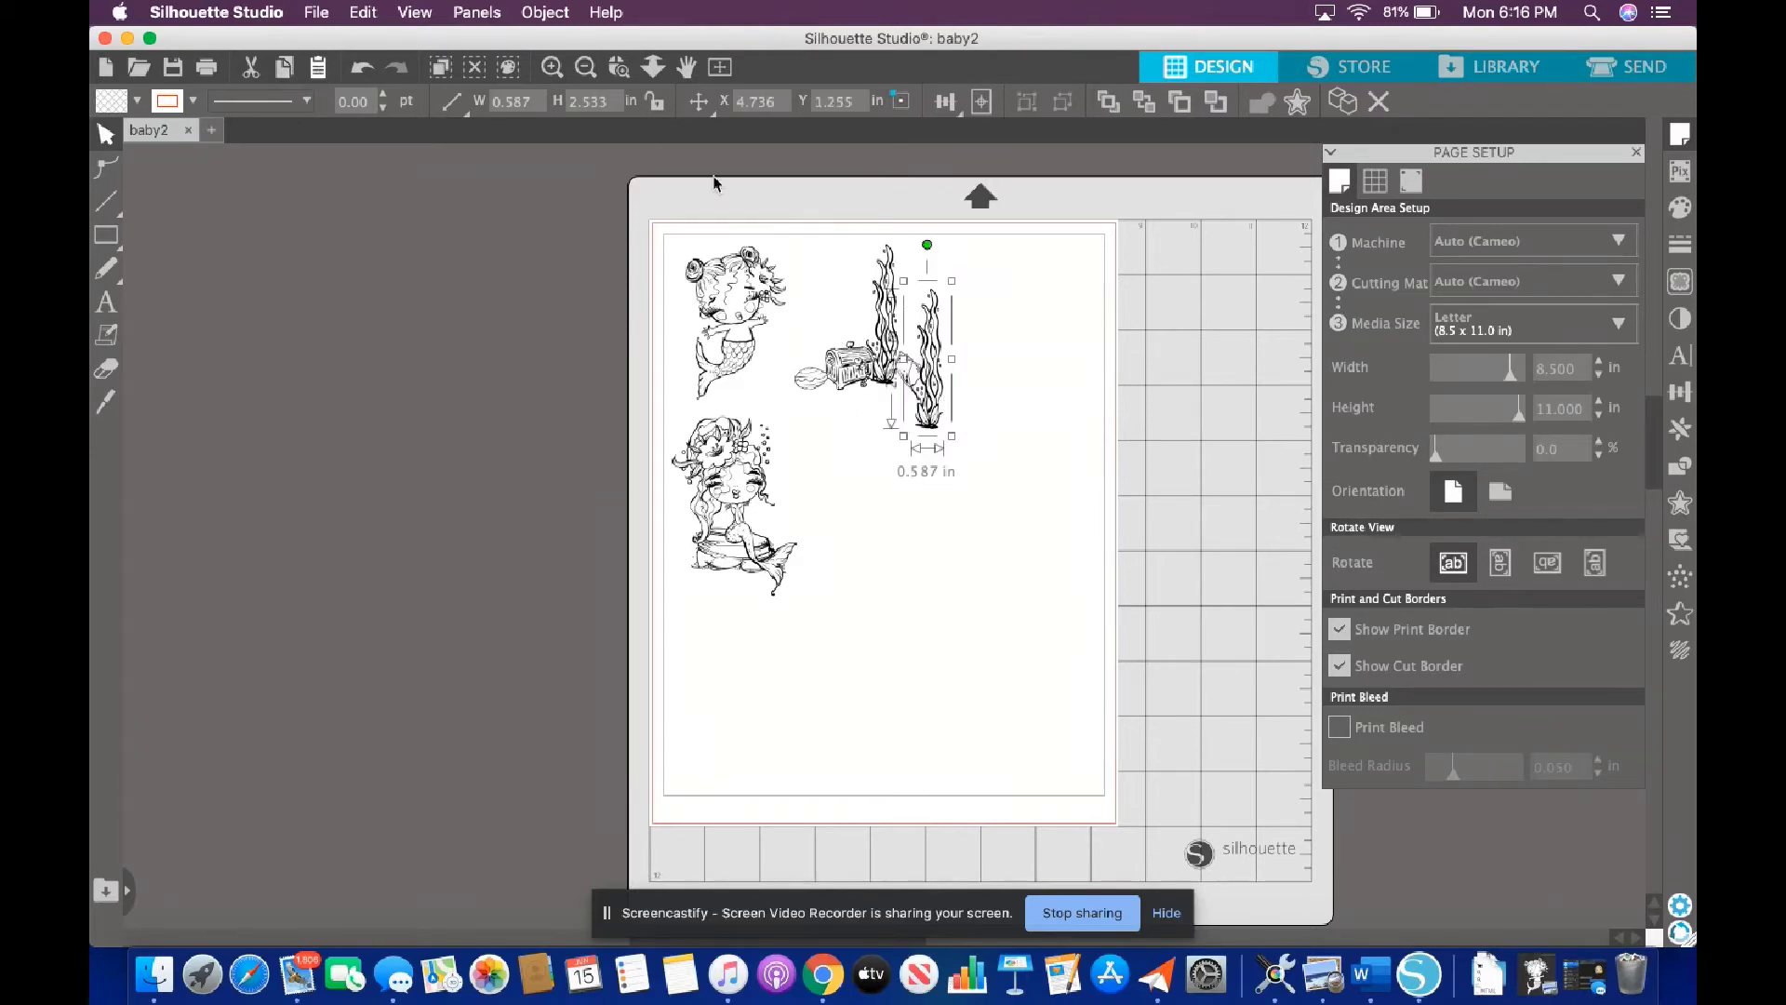
left_click_drag(937, 351, 772, 502)
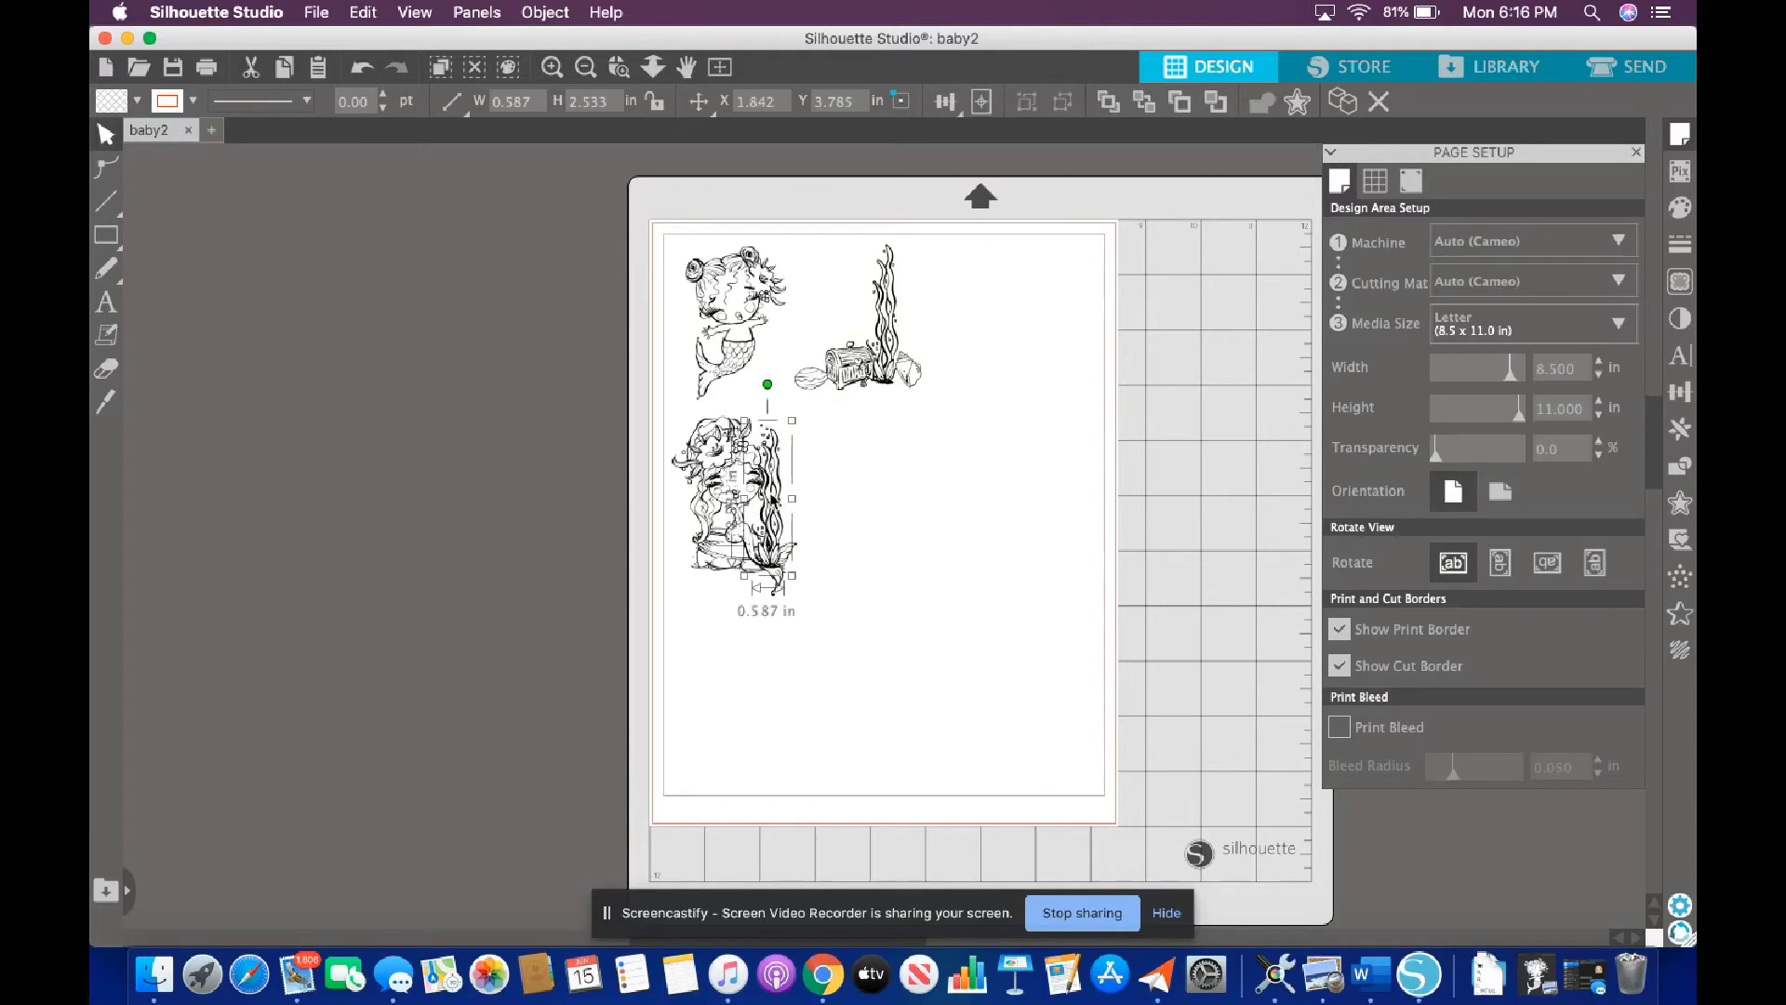
left_click(1215, 113)
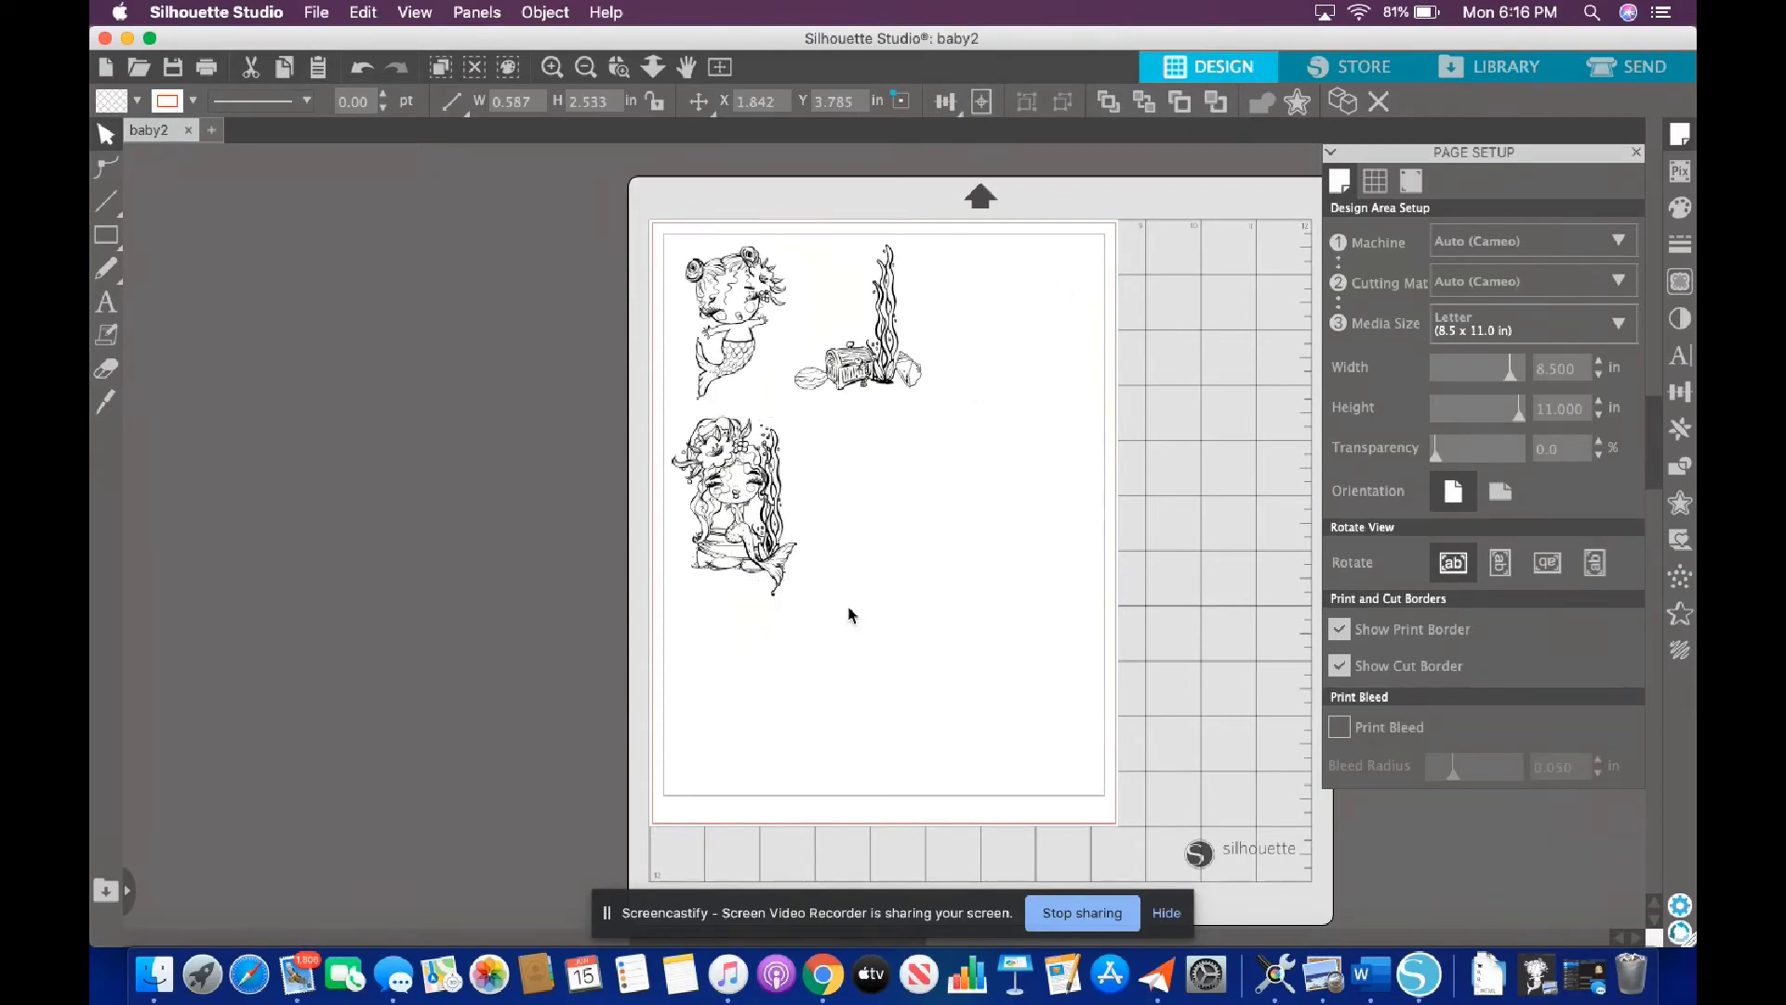
- Duplicate the mommy mermaid, rock and seaweed together and place the copy directly below the original
left_click_drag(824, 606, 659, 407)
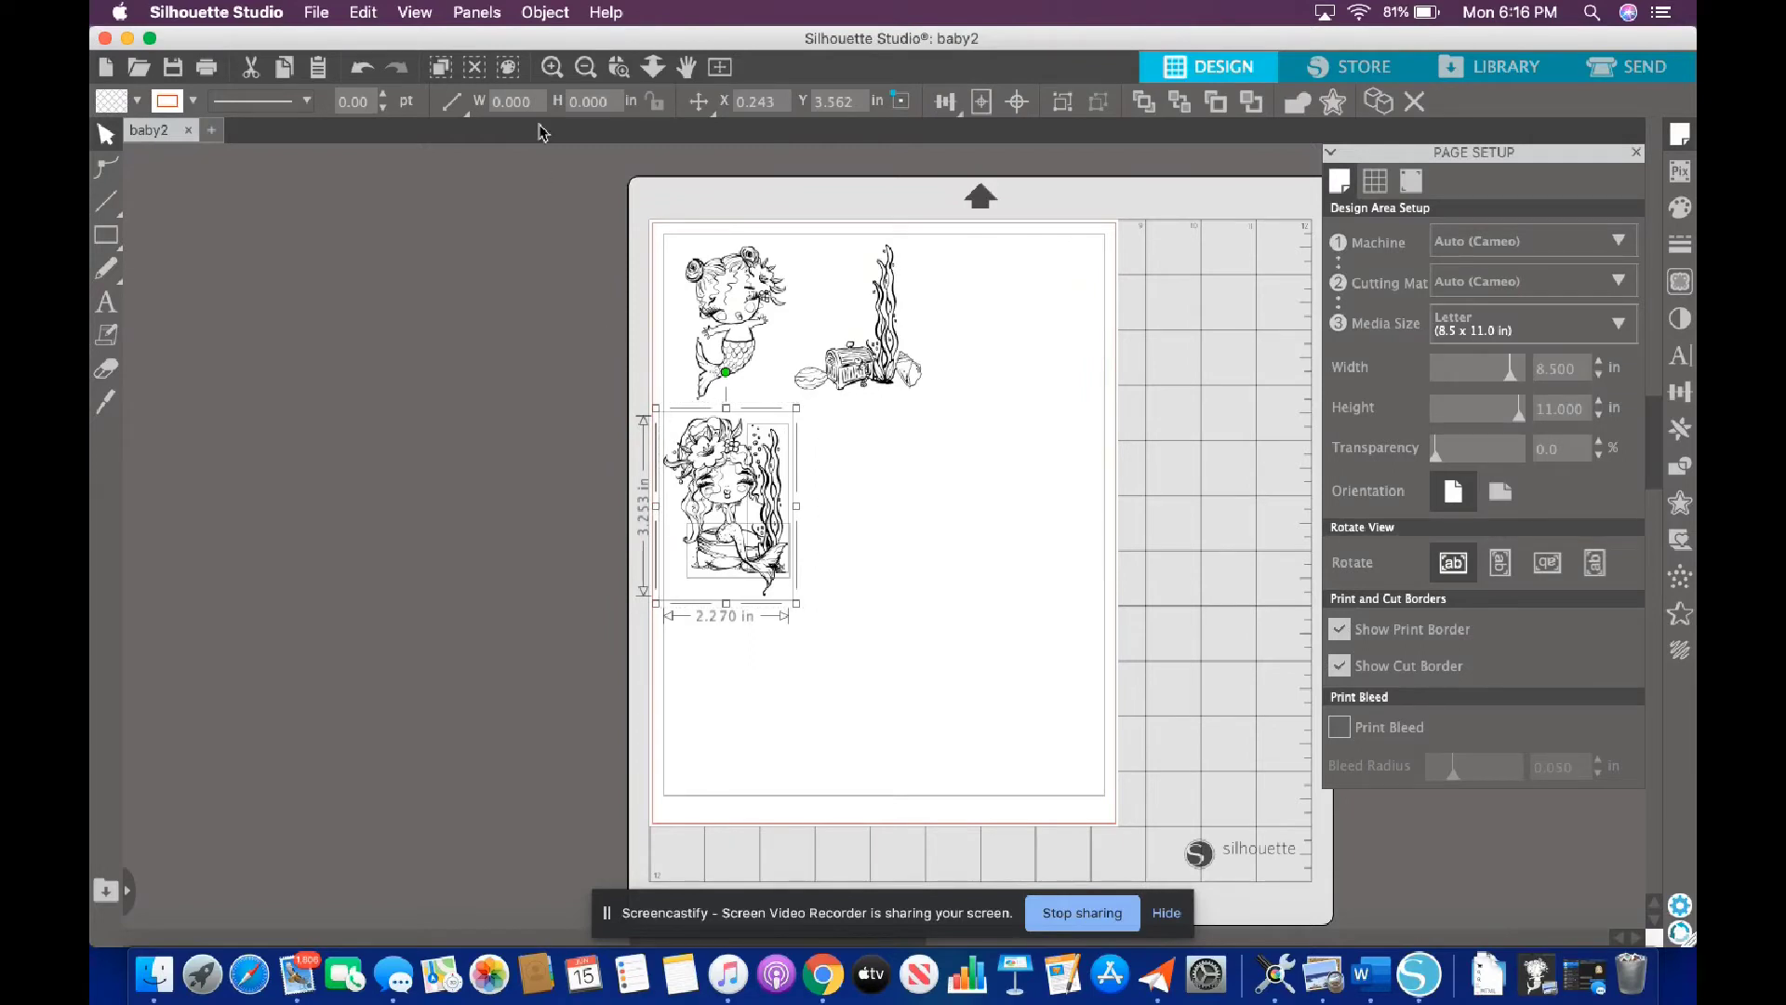
left_click(283, 67)
left_click(317, 67)
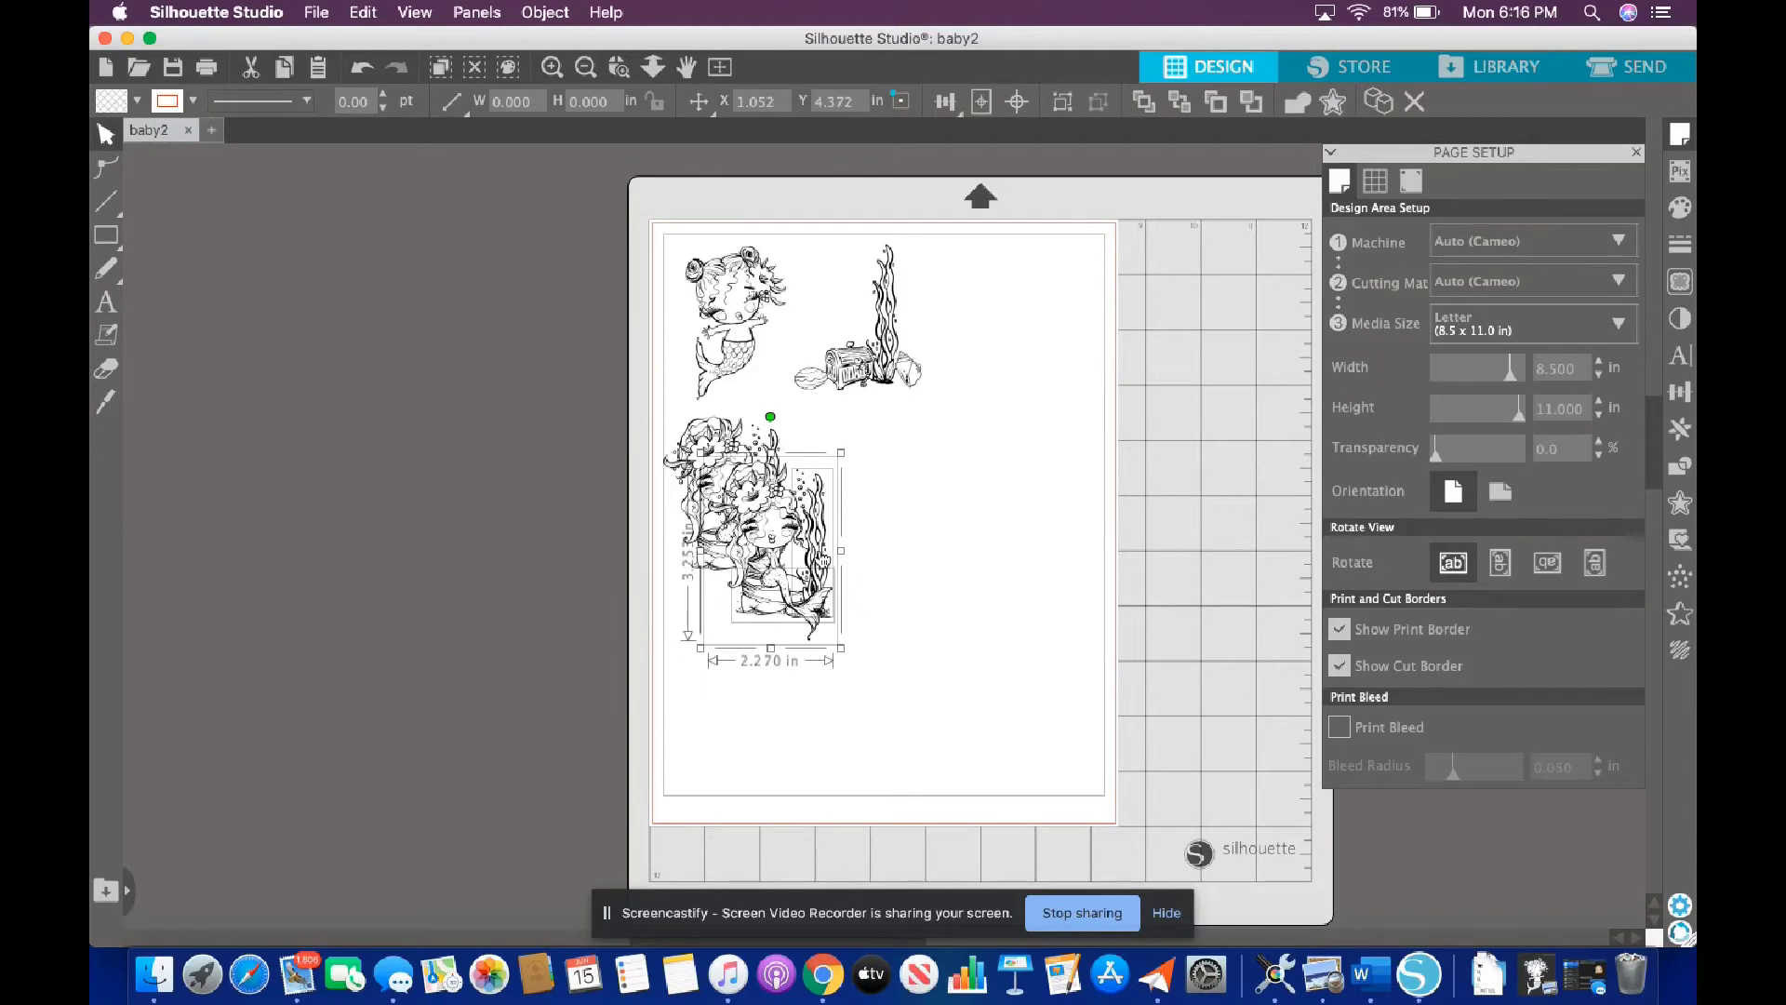
left_click_drag(761, 509, 789, 705)
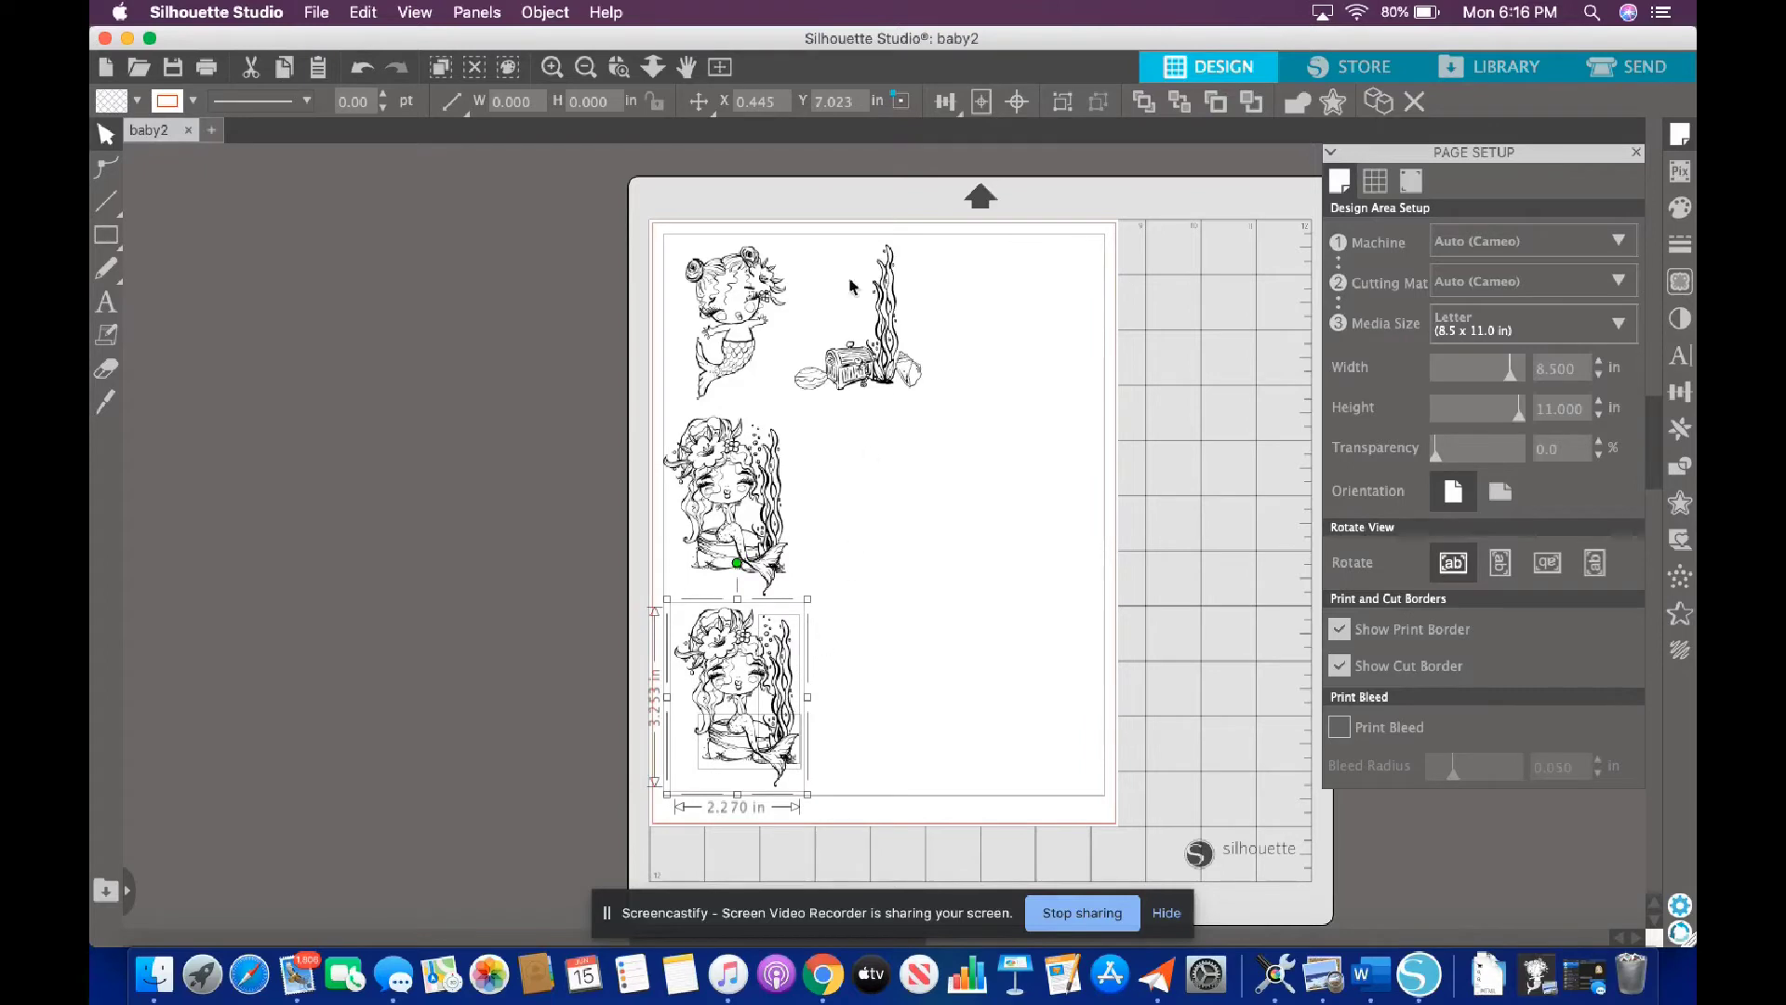
- Duplicate the seaweed, treasure chest and shells together and place the copy to the right of the upper mommy mermaid
left_click(886, 312)
left_click(835, 275)
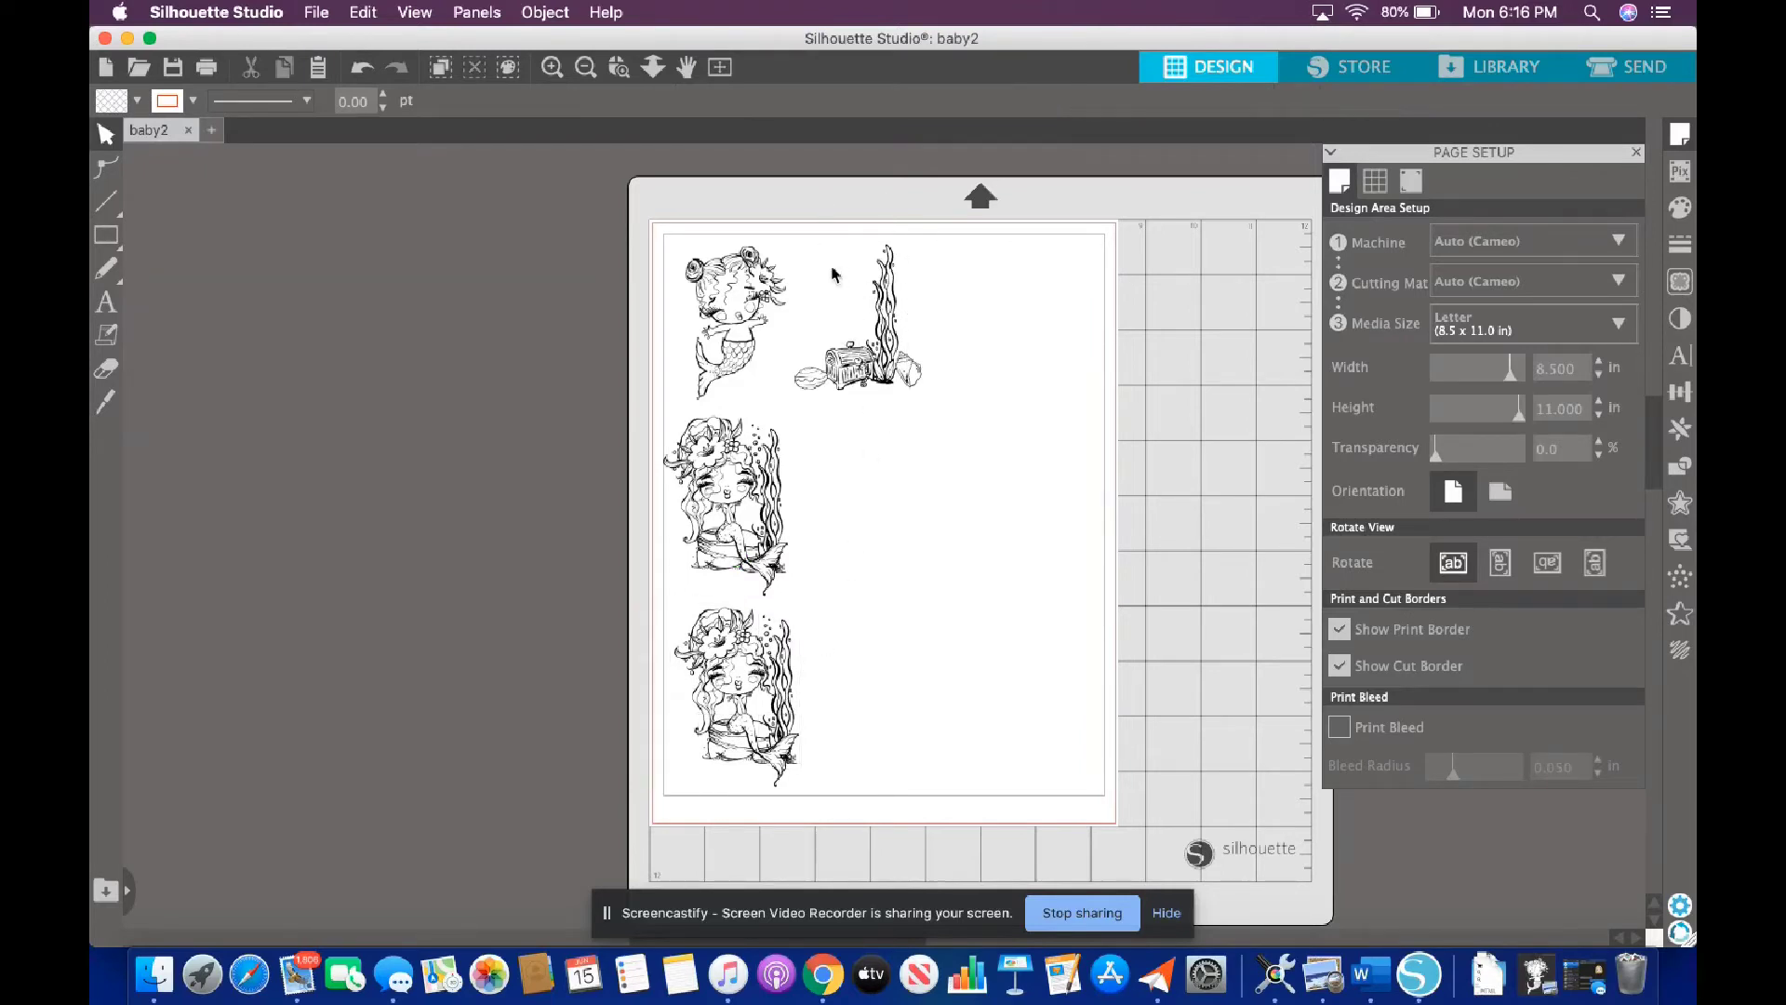
left_click(793, 247)
left_click(802, 249)
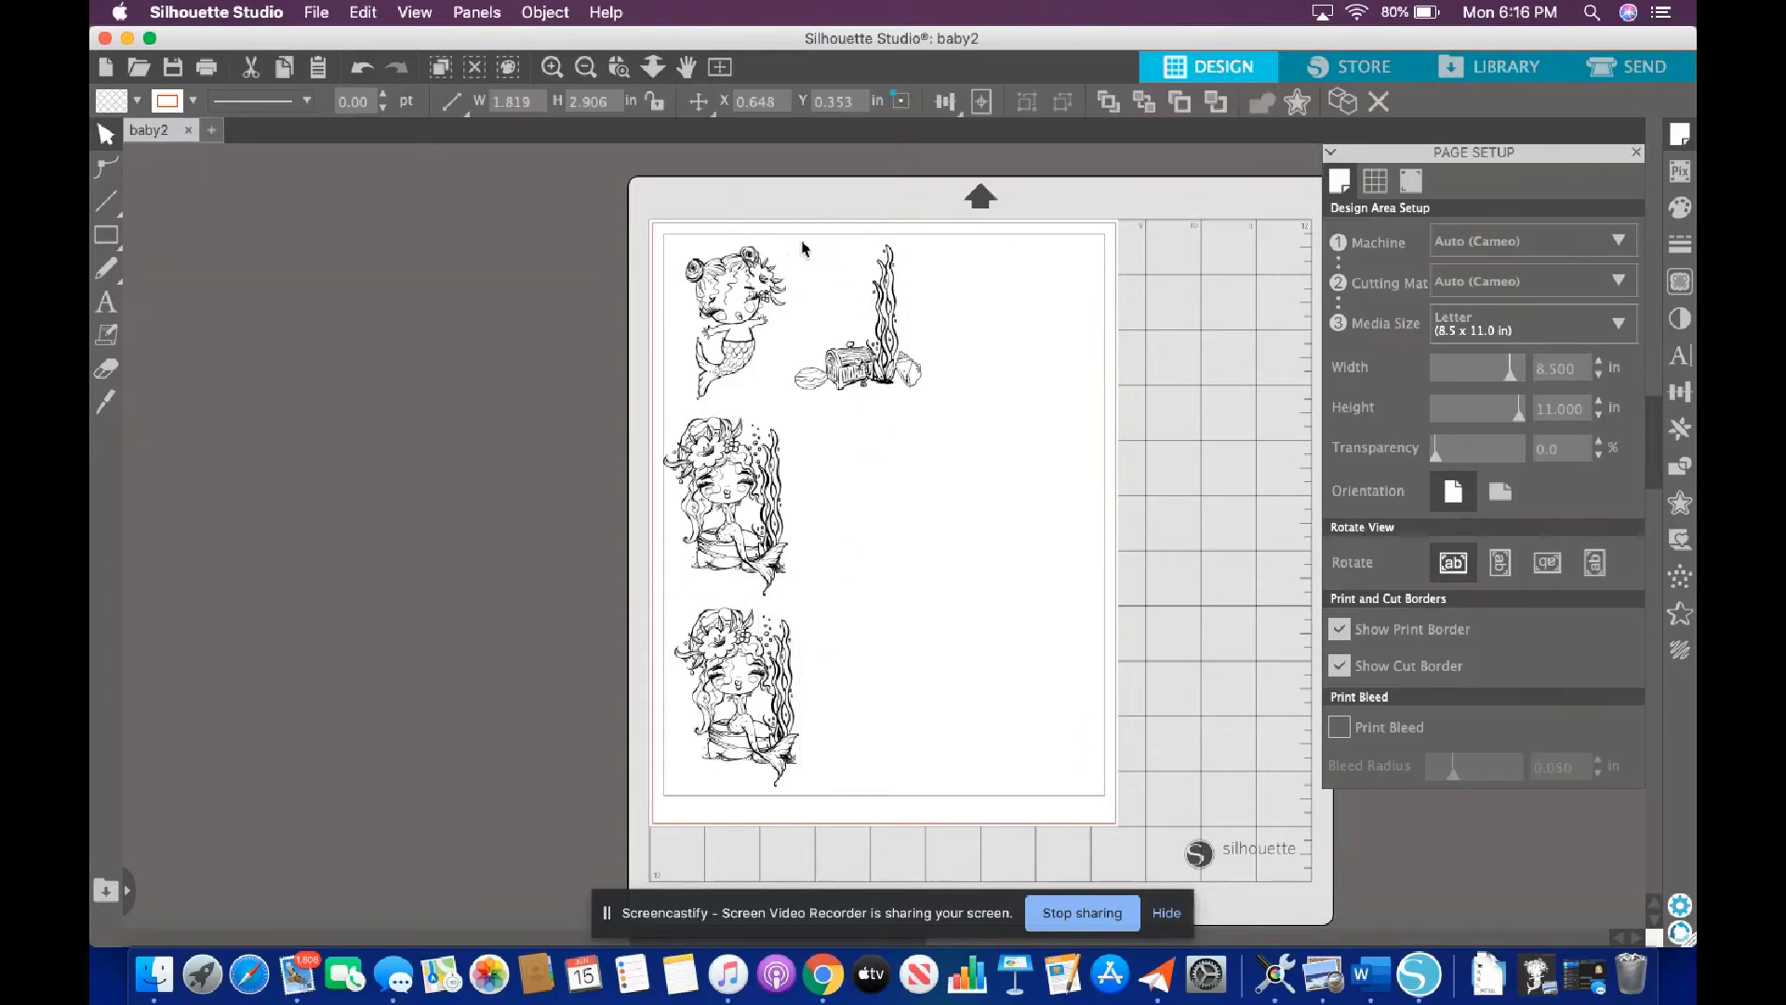
left_click_drag(803, 248, 962, 430)
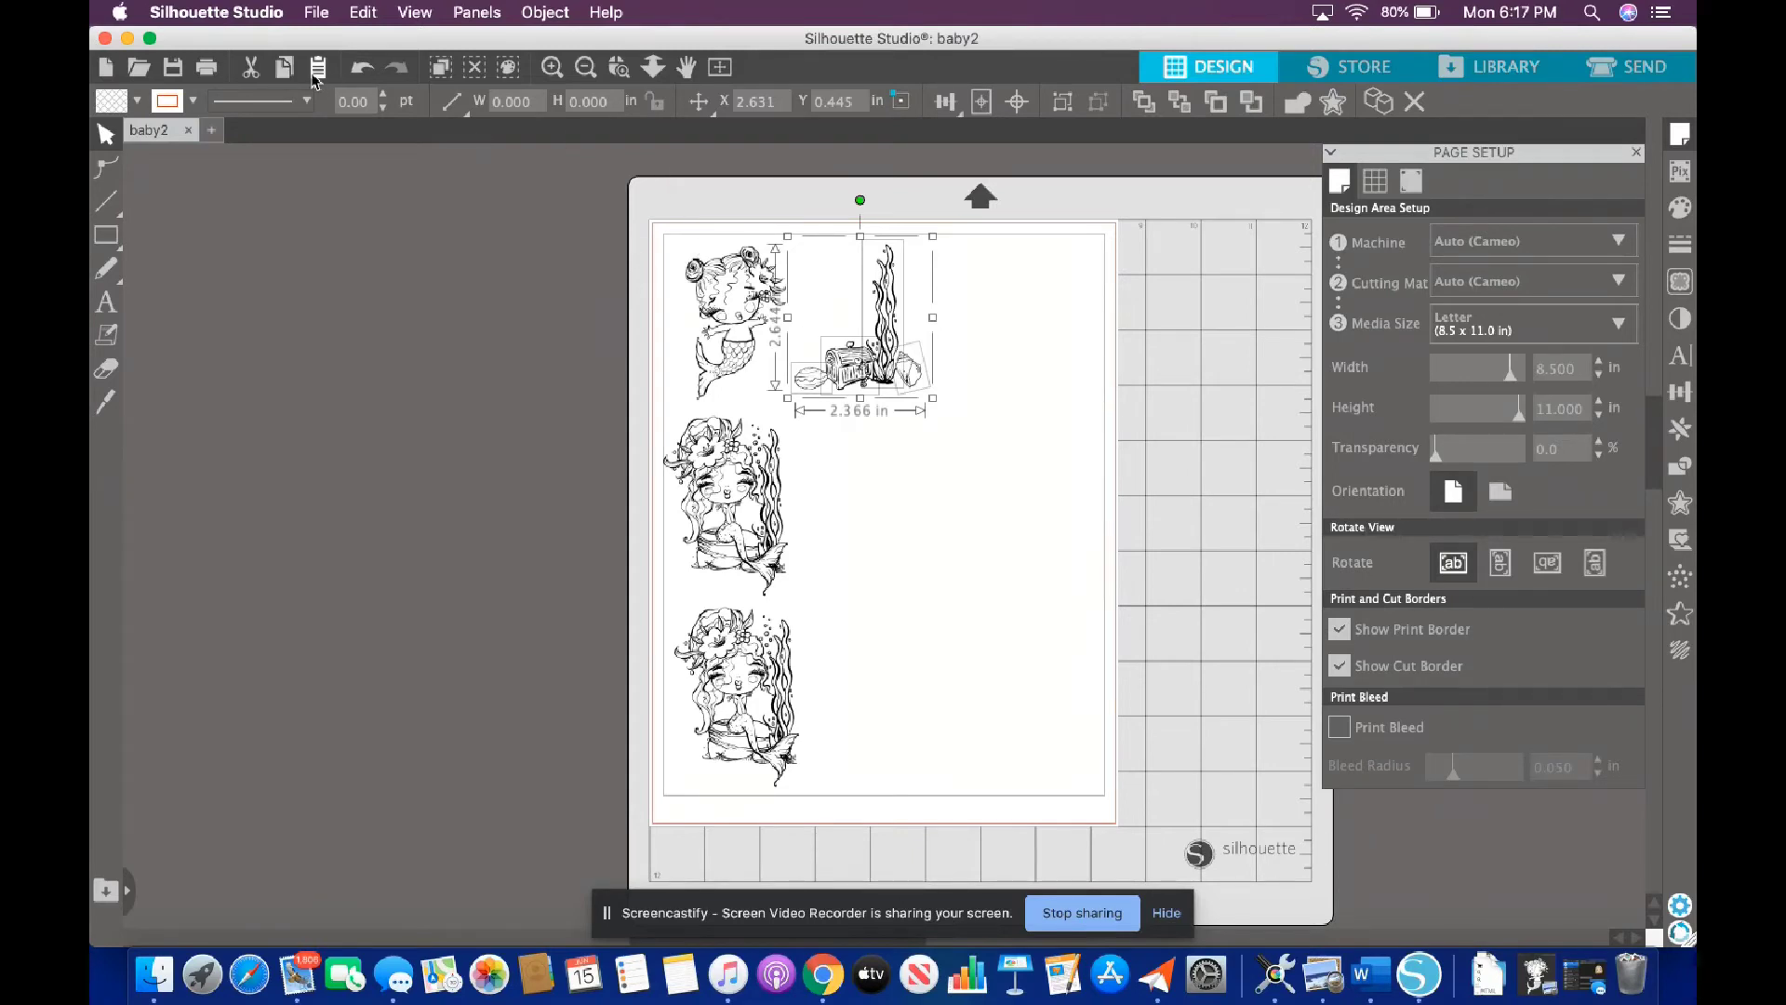
key("super+d")
left_click_drag(916, 374, 889, 517)
- Rotate the baby mermaid very slightly
left_click(749, 315)
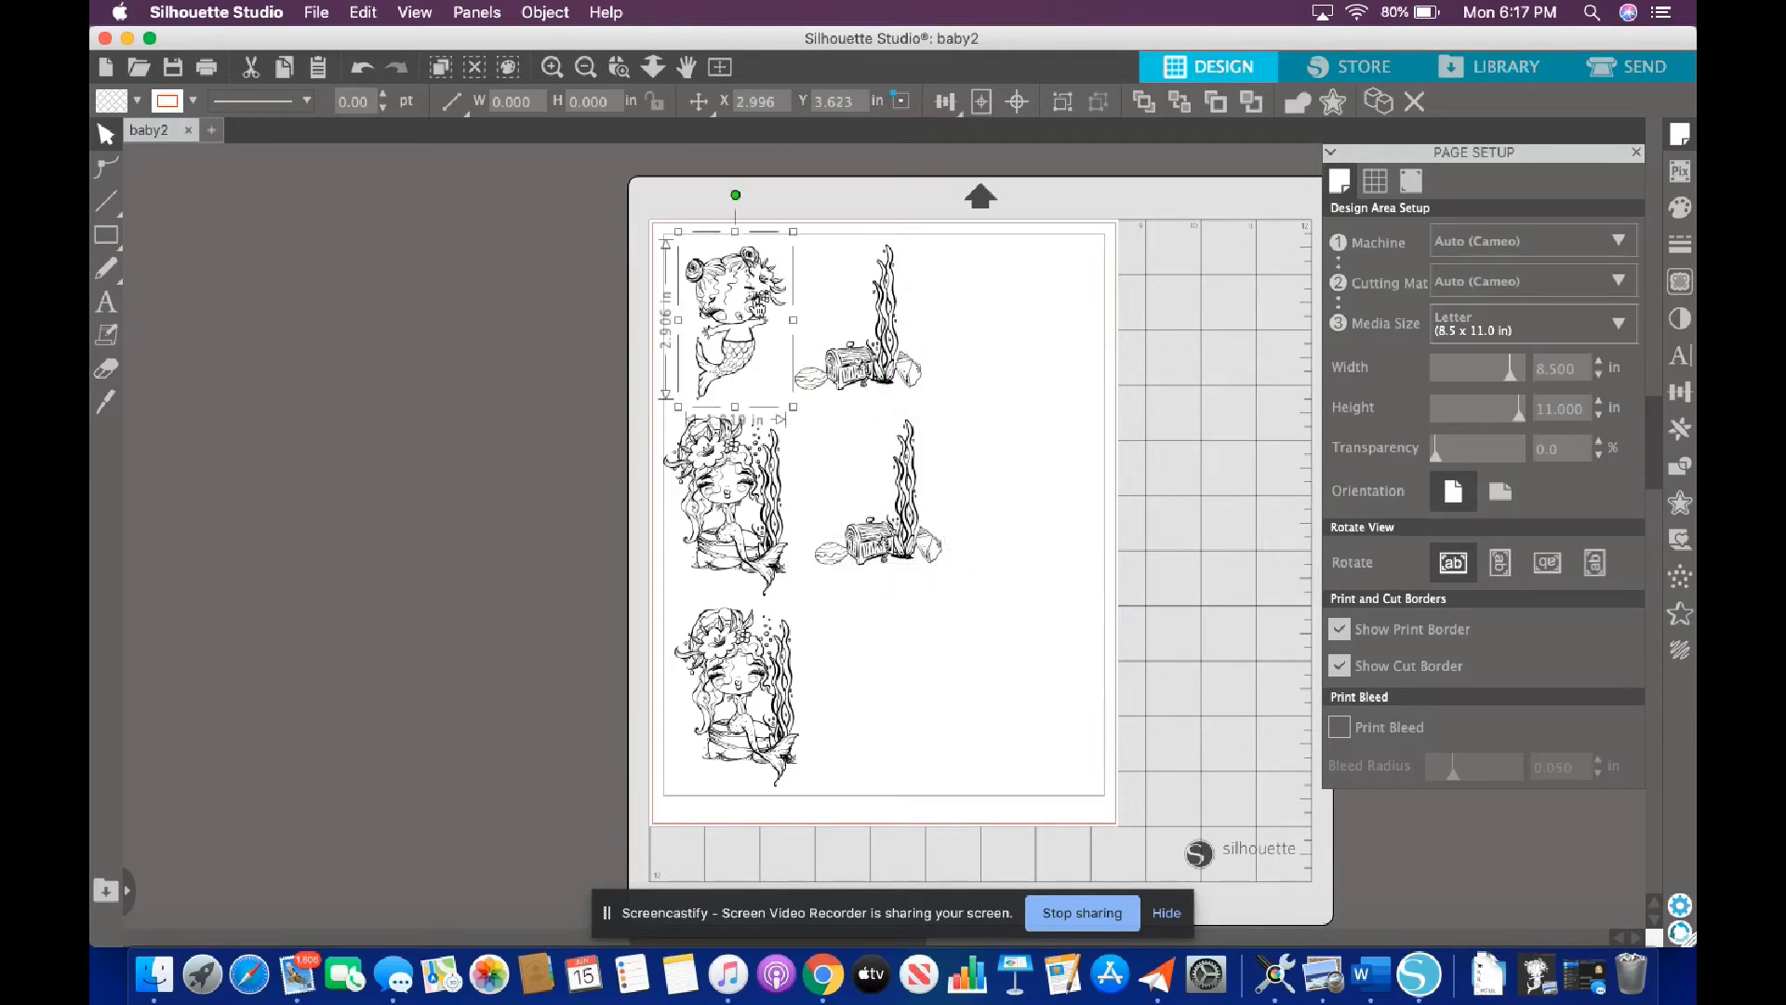
mouse_move(737, 192)
left_mouse_down()
mouse_move(831, 230)
mouse_move(756, 198)
mouse_move(737, 220)
left_mouse_up()
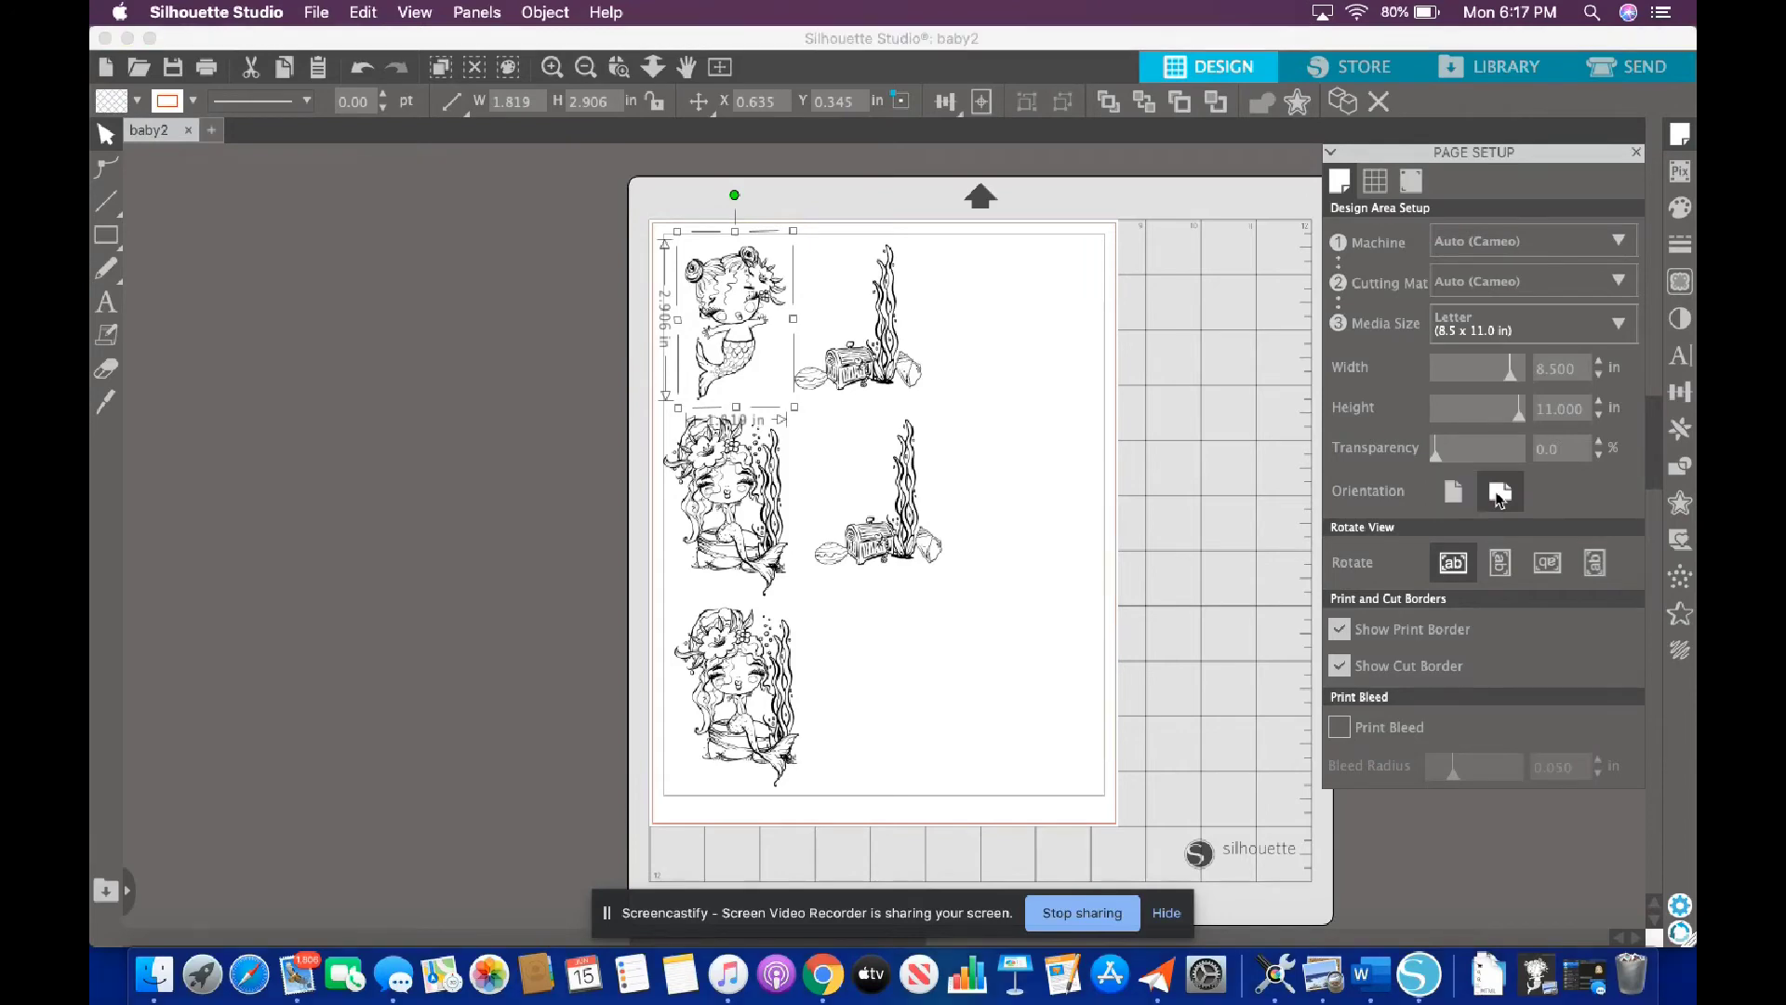
- Move the lower mommy mermaid scene to the right end of the second row using landscape orientation, and return the page to portrait
left_click(1499, 492)
left_click_drag(669, 707, 994, 462)
left_click(1253, 501)
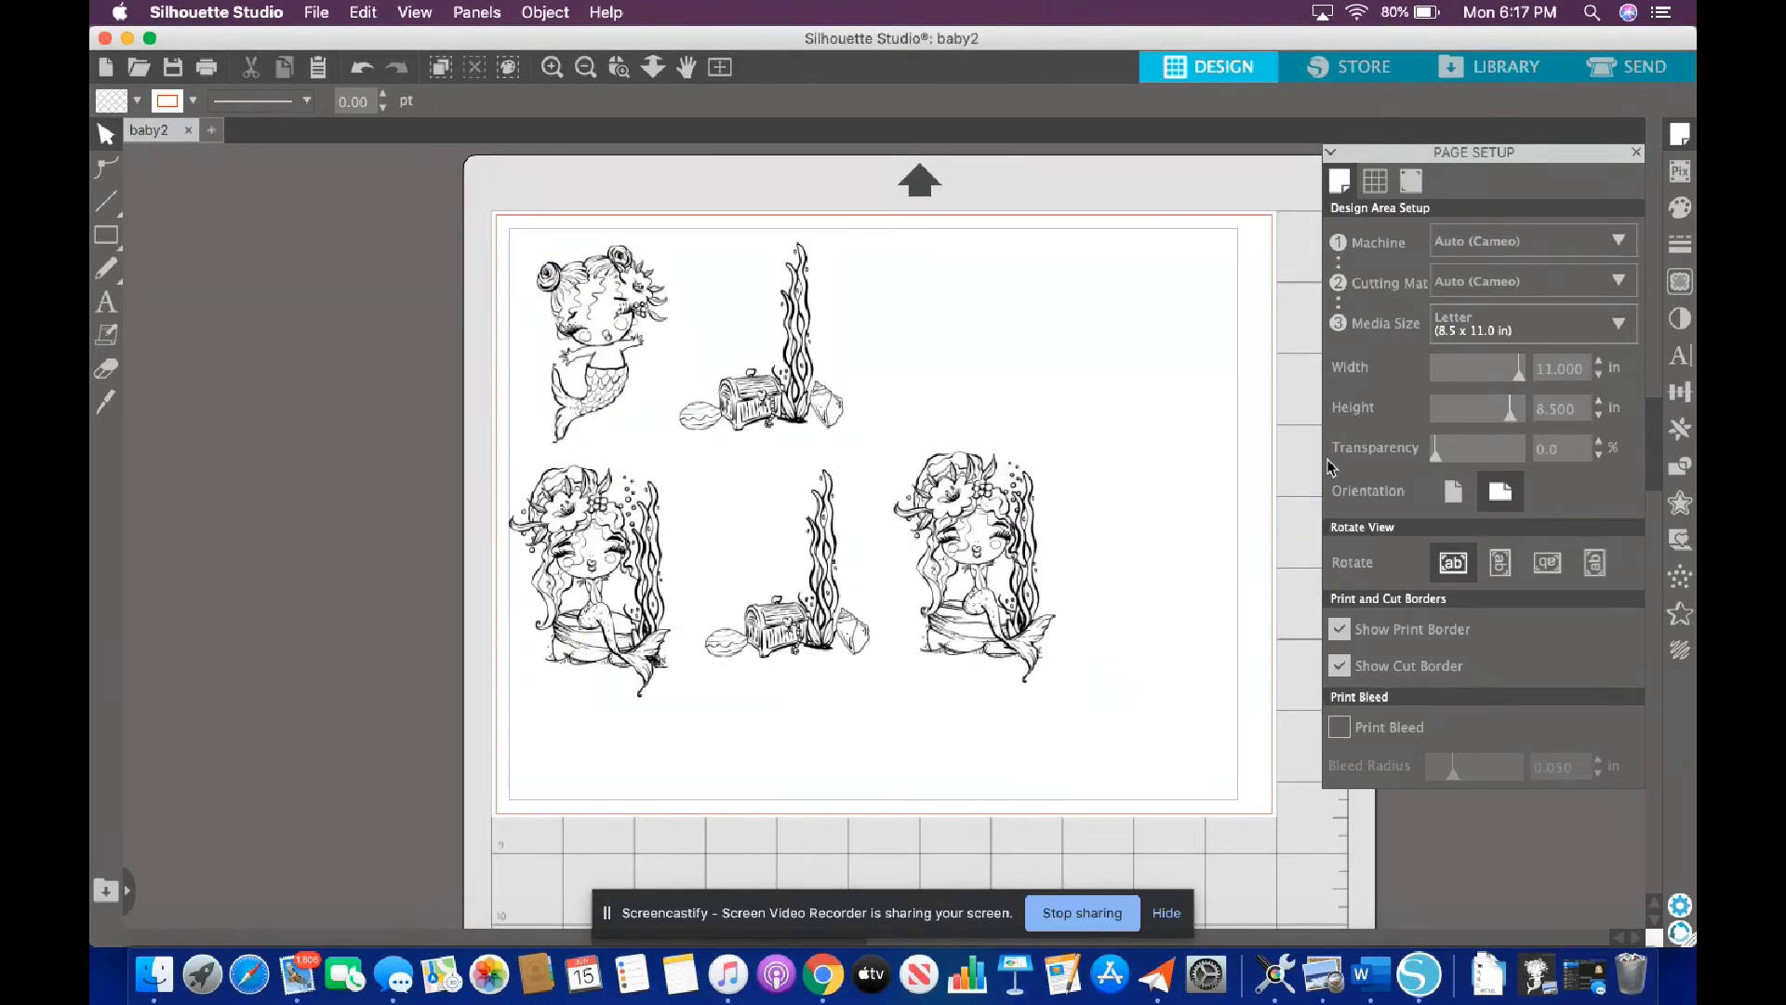
left_click(1453, 491)
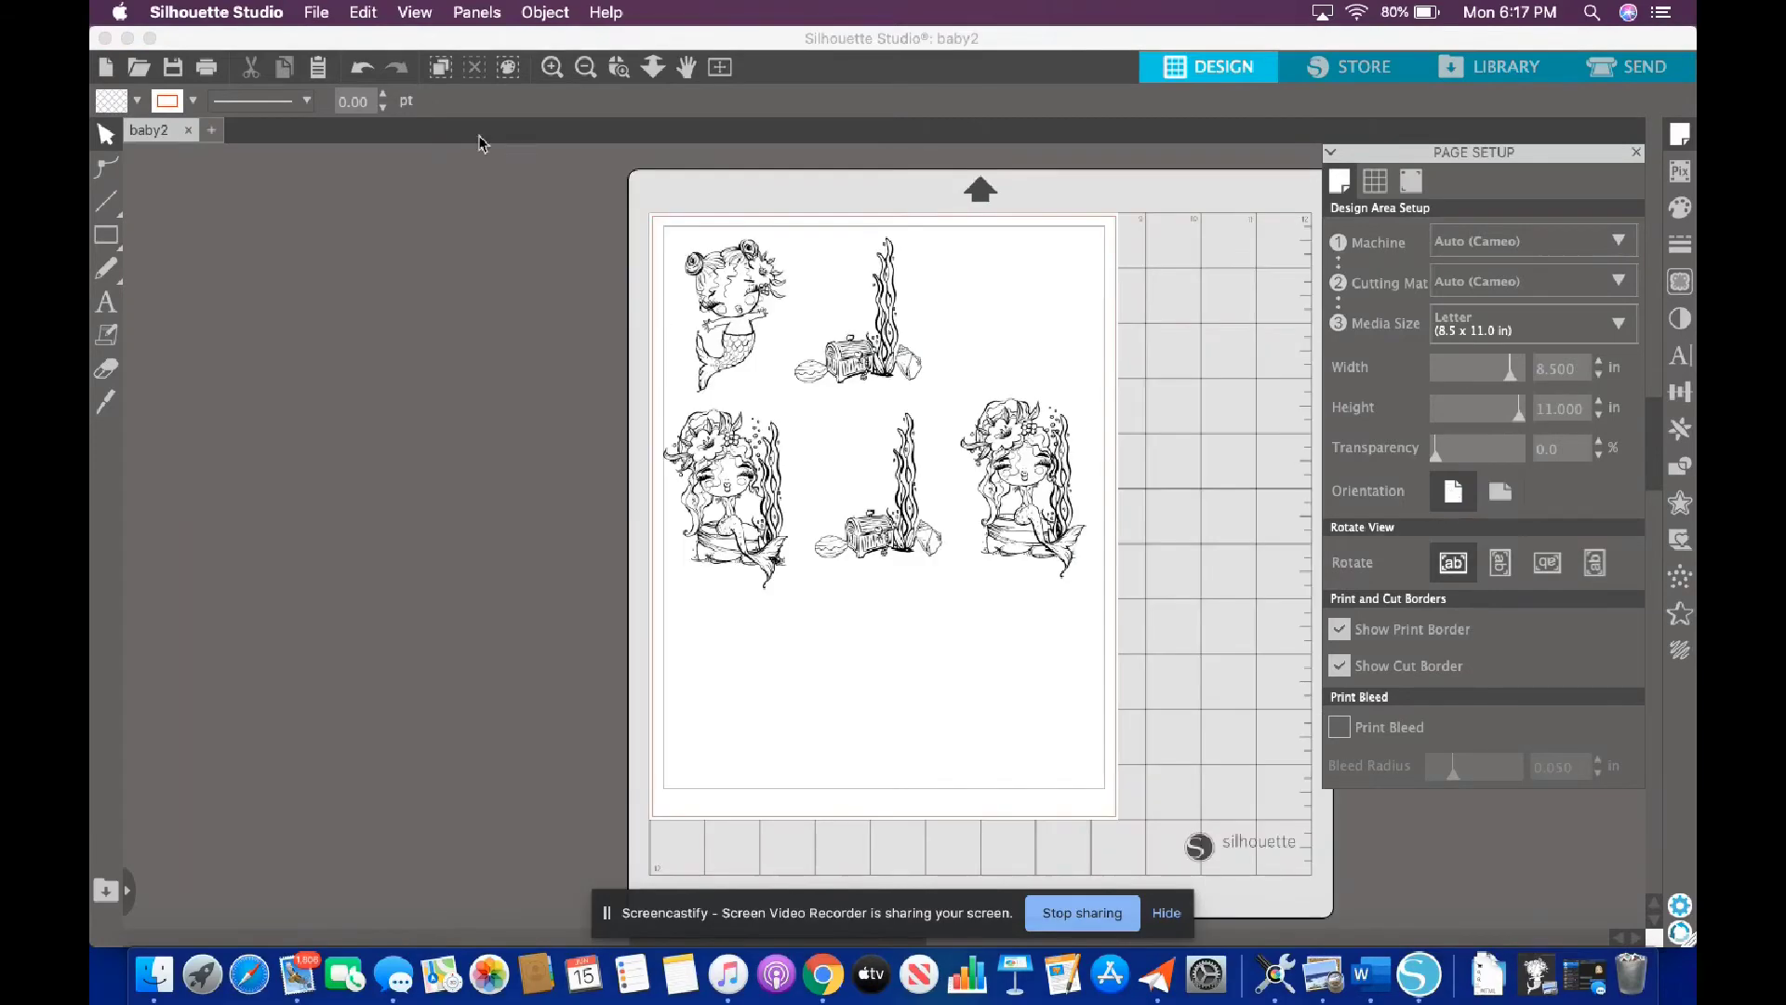
- Merge the Always Swim sentiment and place it vertically along the left margin below the mommy mermaid
left_click(316, 12)
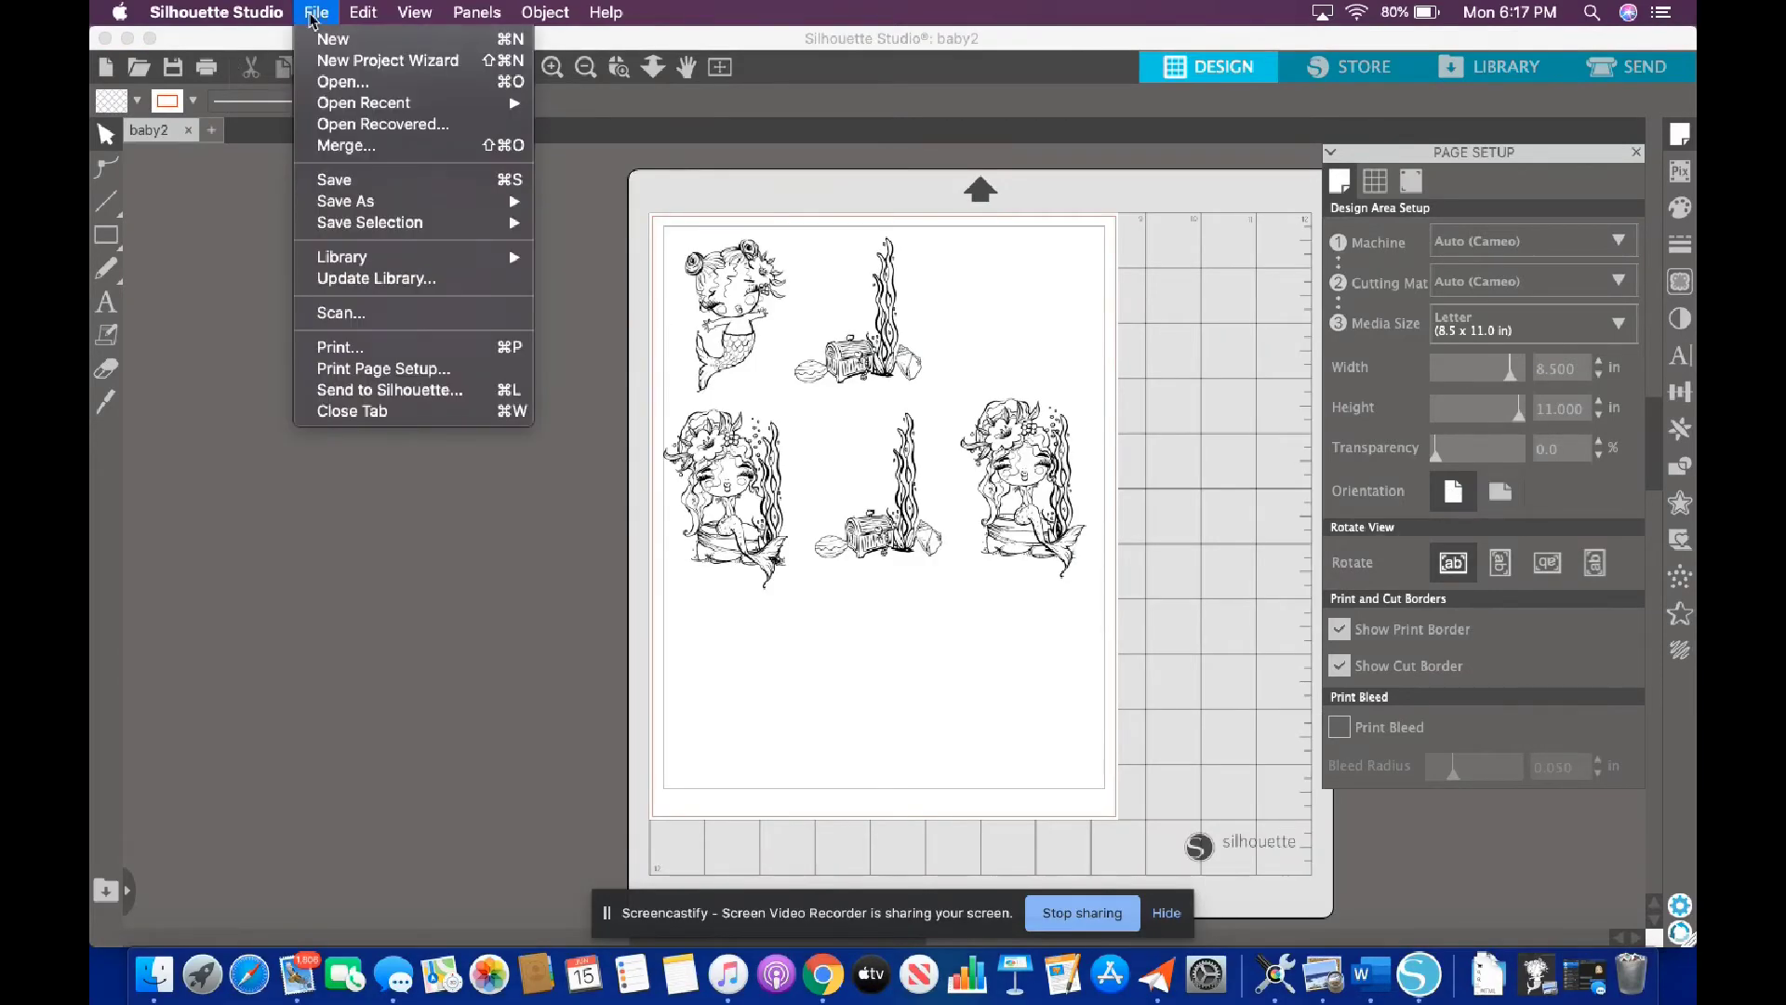
left_click(369, 154)
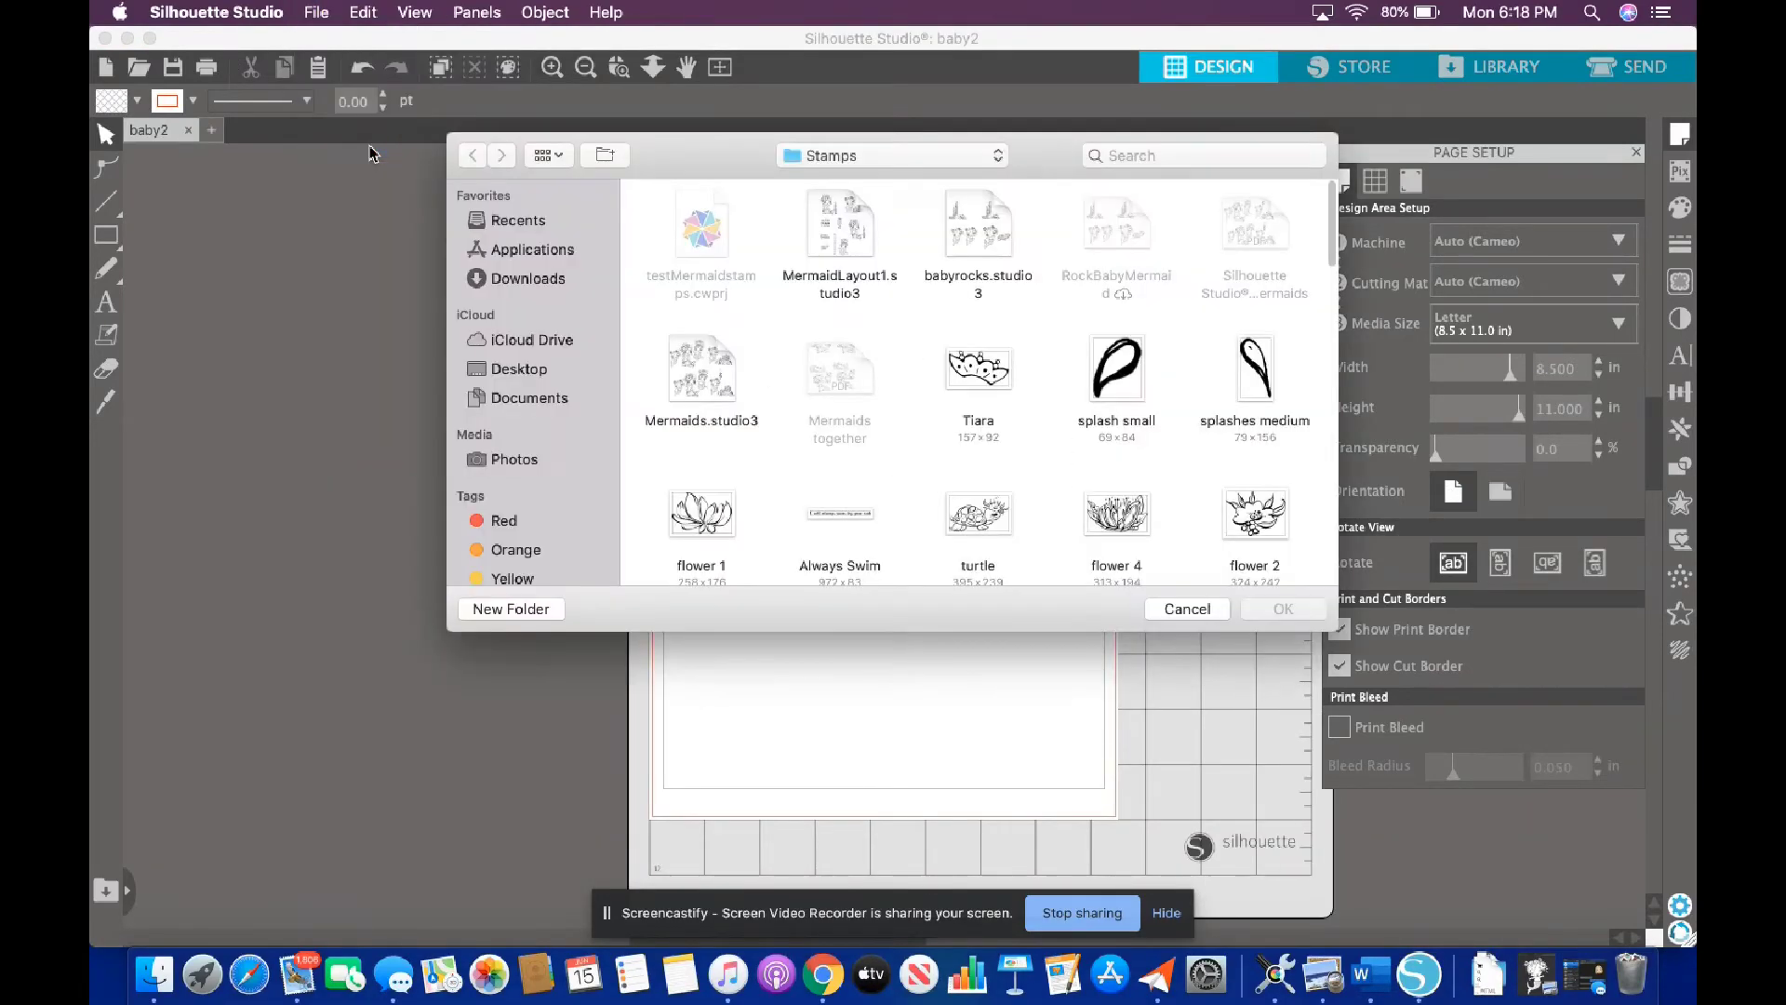
left_click(846, 523)
left_click(1284, 610)
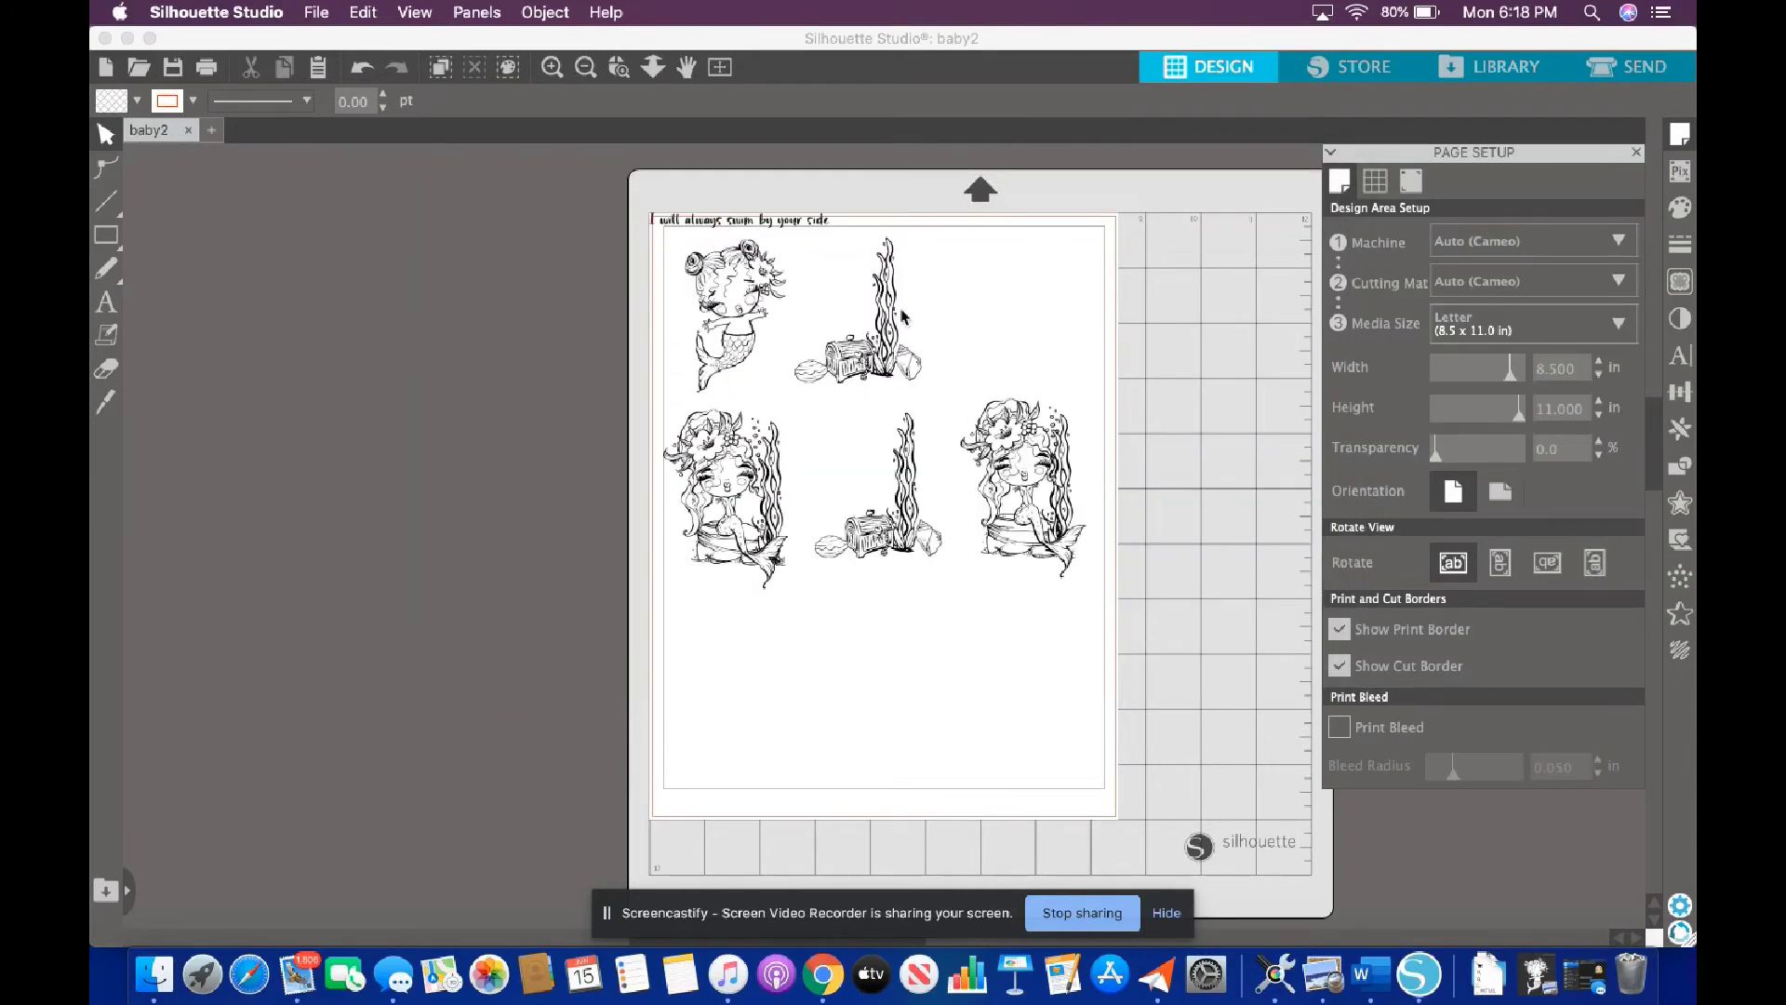
left_click_drag(776, 223, 682, 693)
left_click(589, 321)
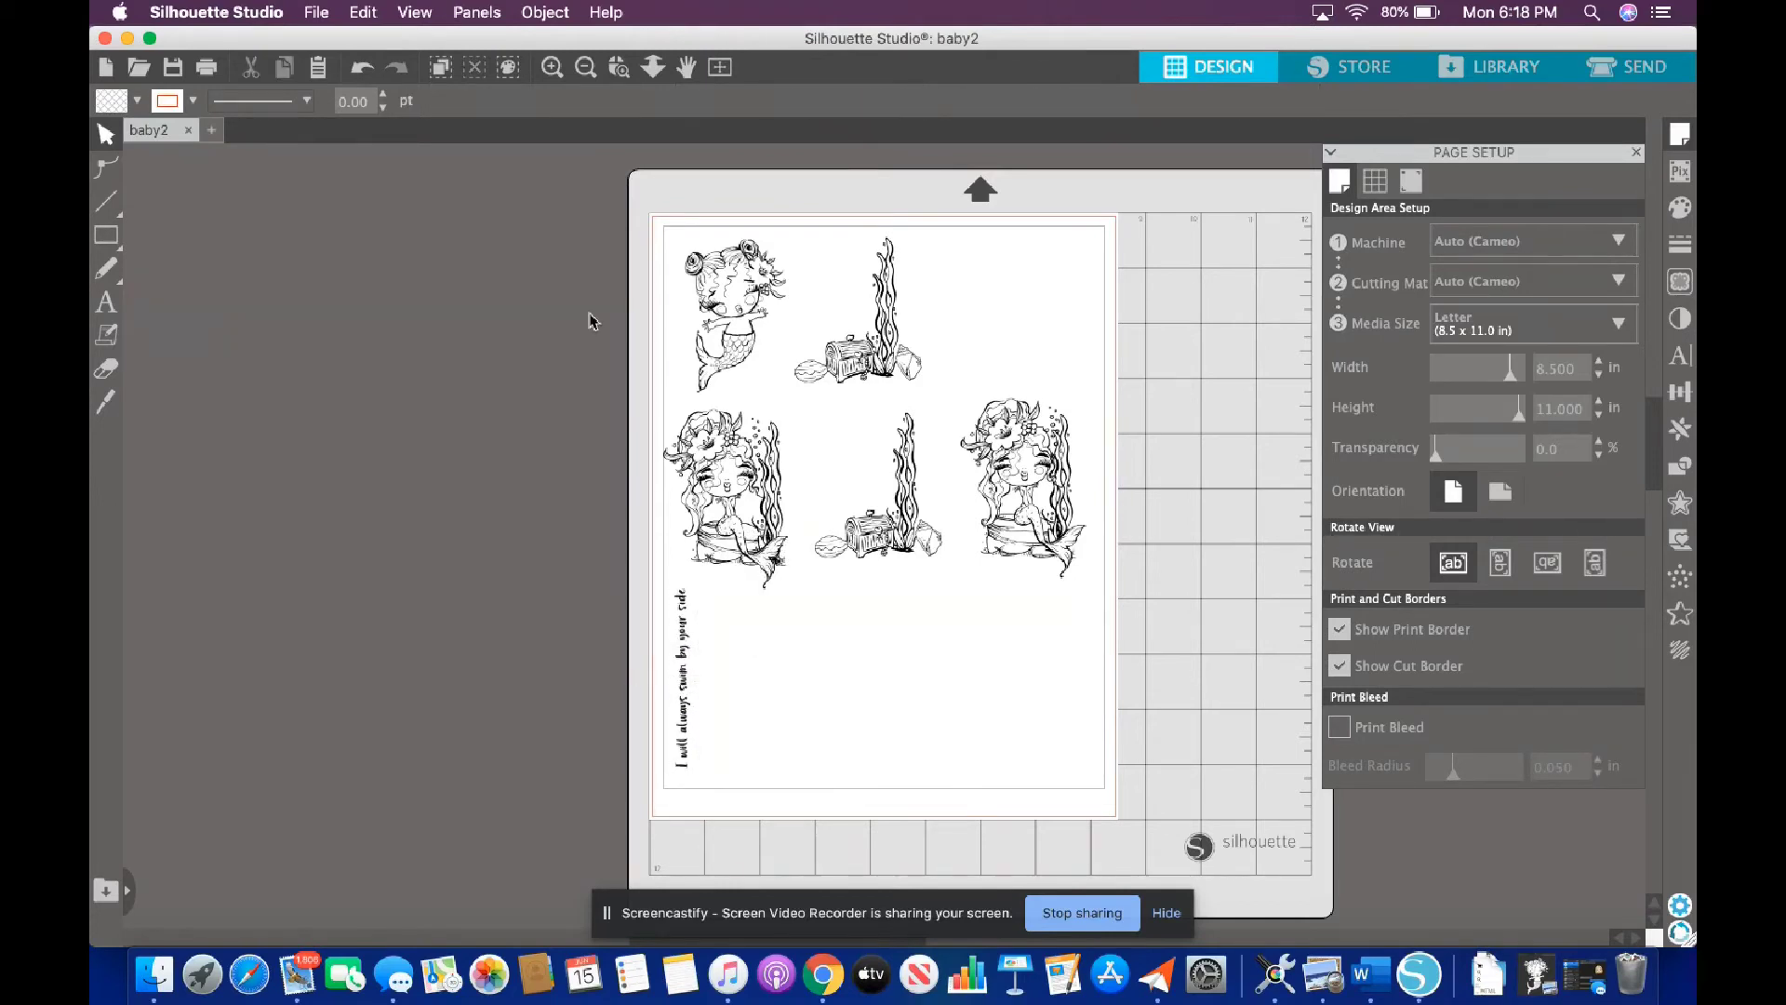
- Merge the Pearl of the Sea Sentiment image and place it at the right end of the top row
left_click(317, 12)
left_click(340, 144)
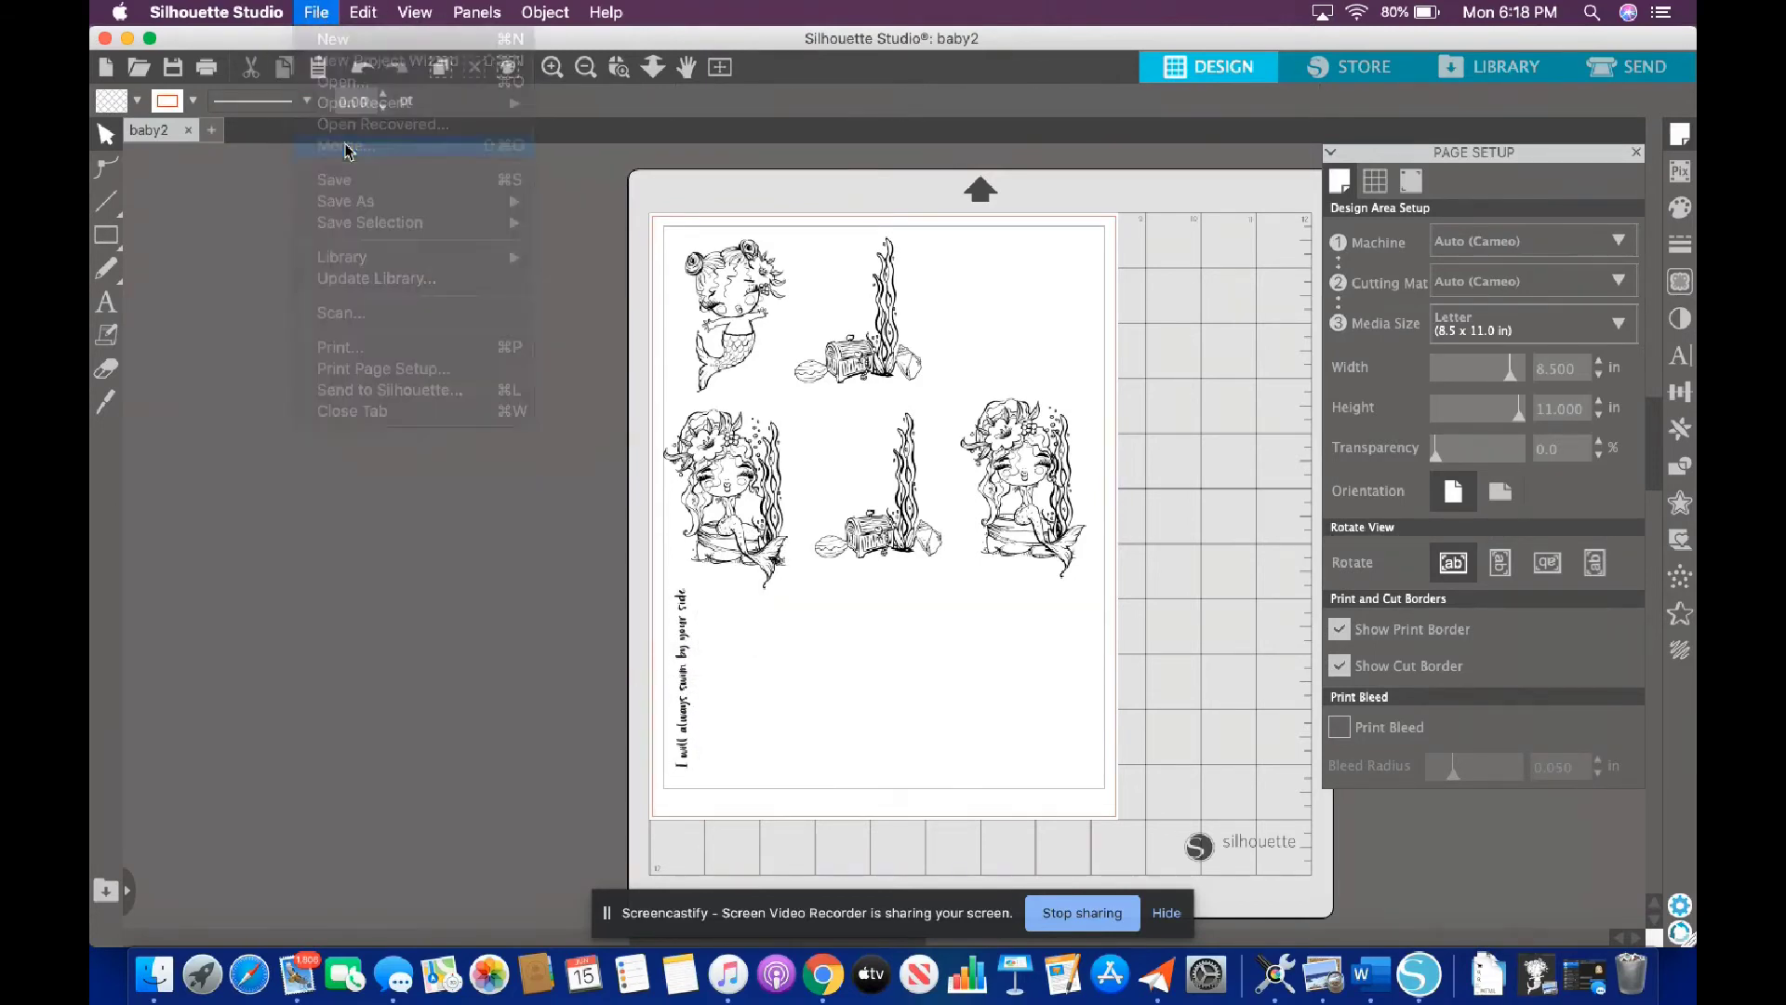
left_click(1121, 512)
scroll(1123, 511, "down", 3)
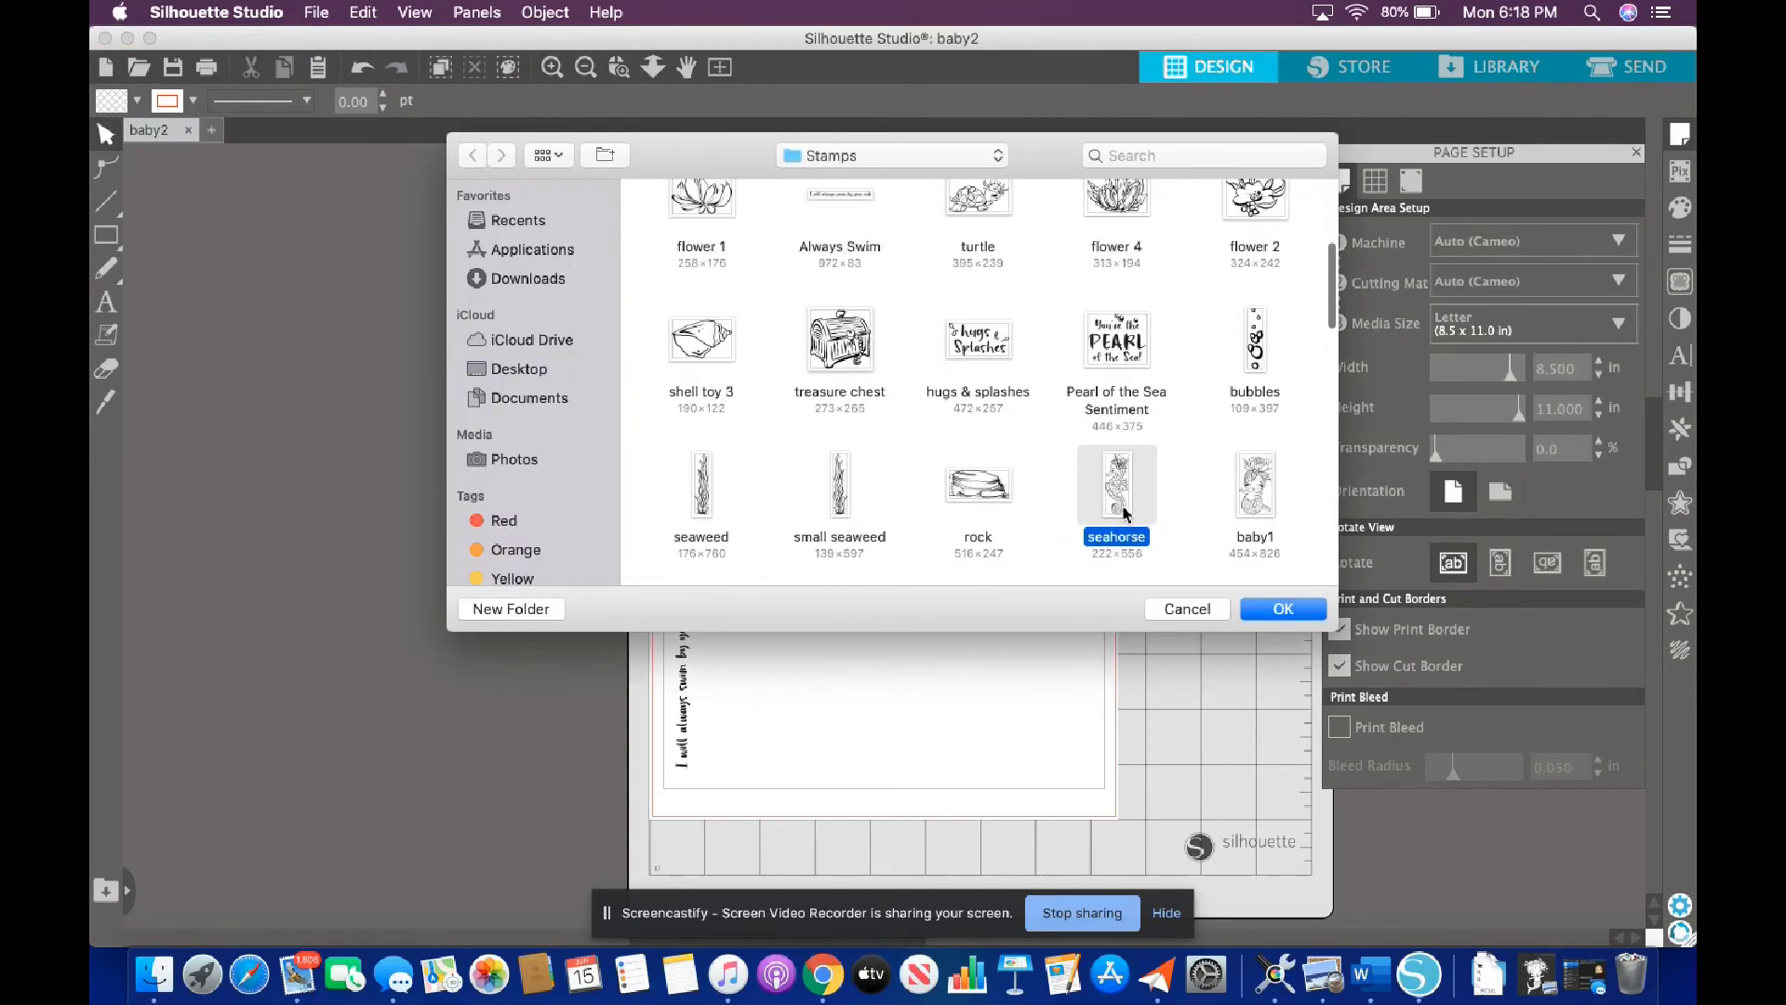
double_click(1110, 325)
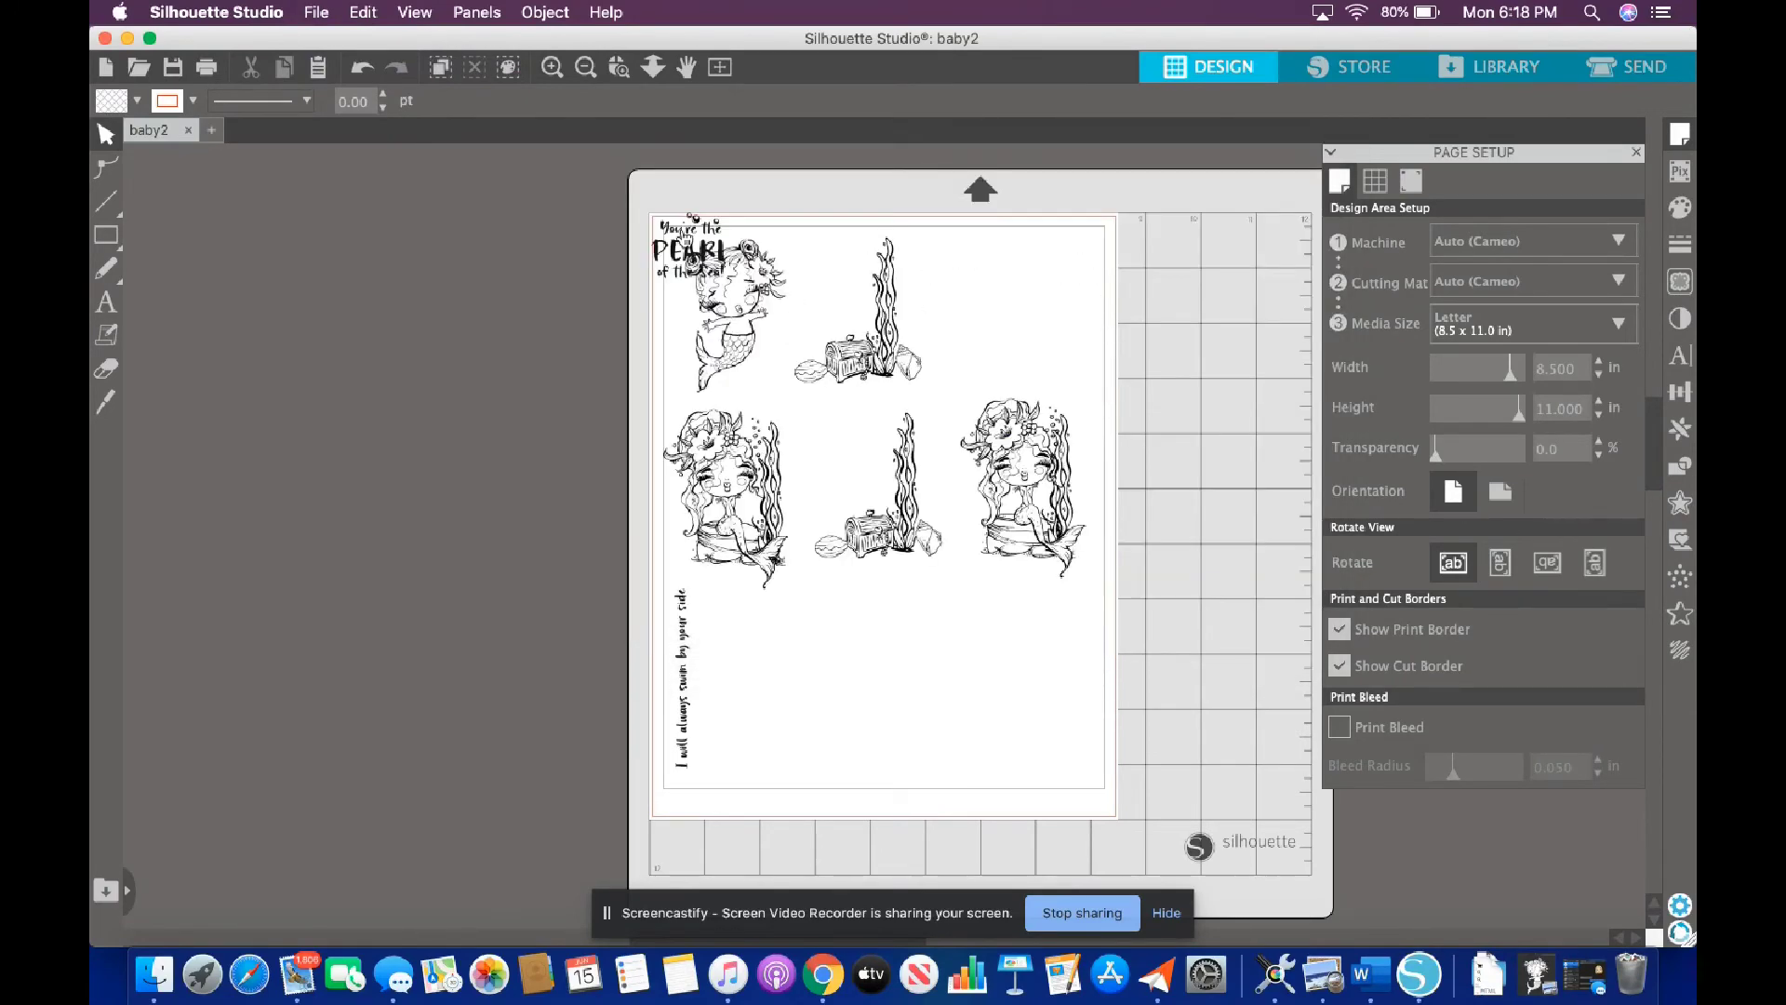
left_click_drag(685, 240, 1017, 293)
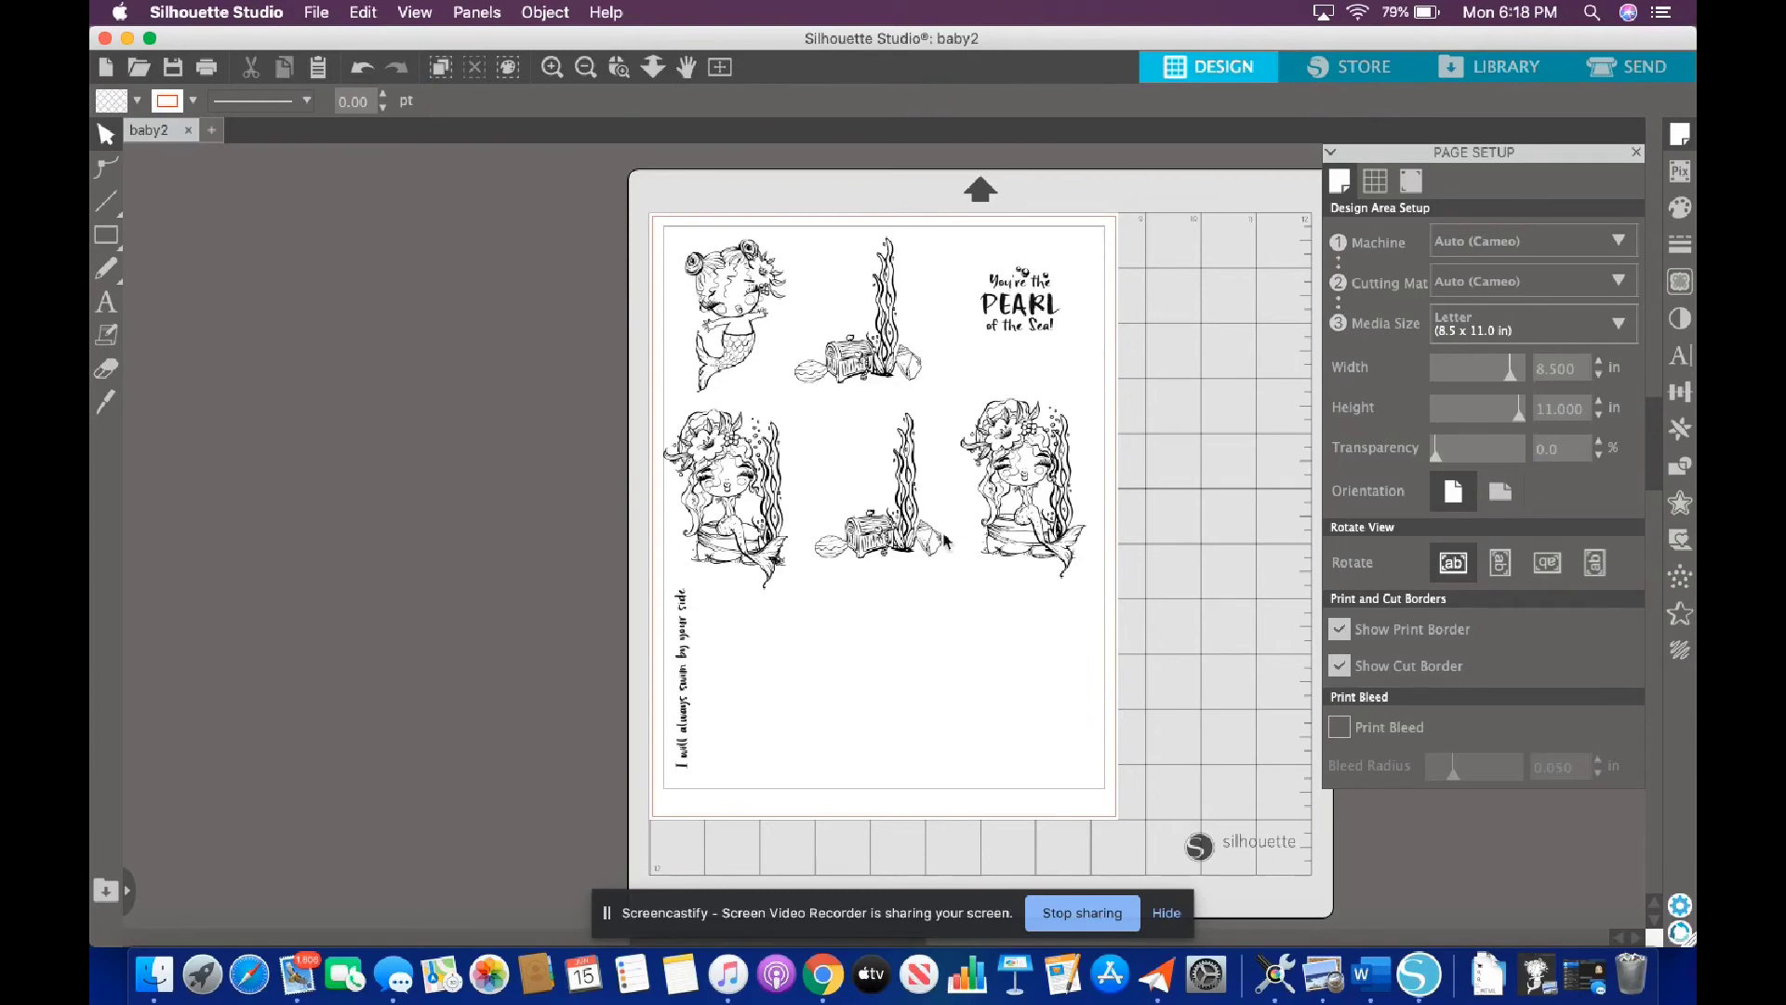
- Output the finished stamp page through the print options as a PDF opened in Preview
left_click(317, 13)
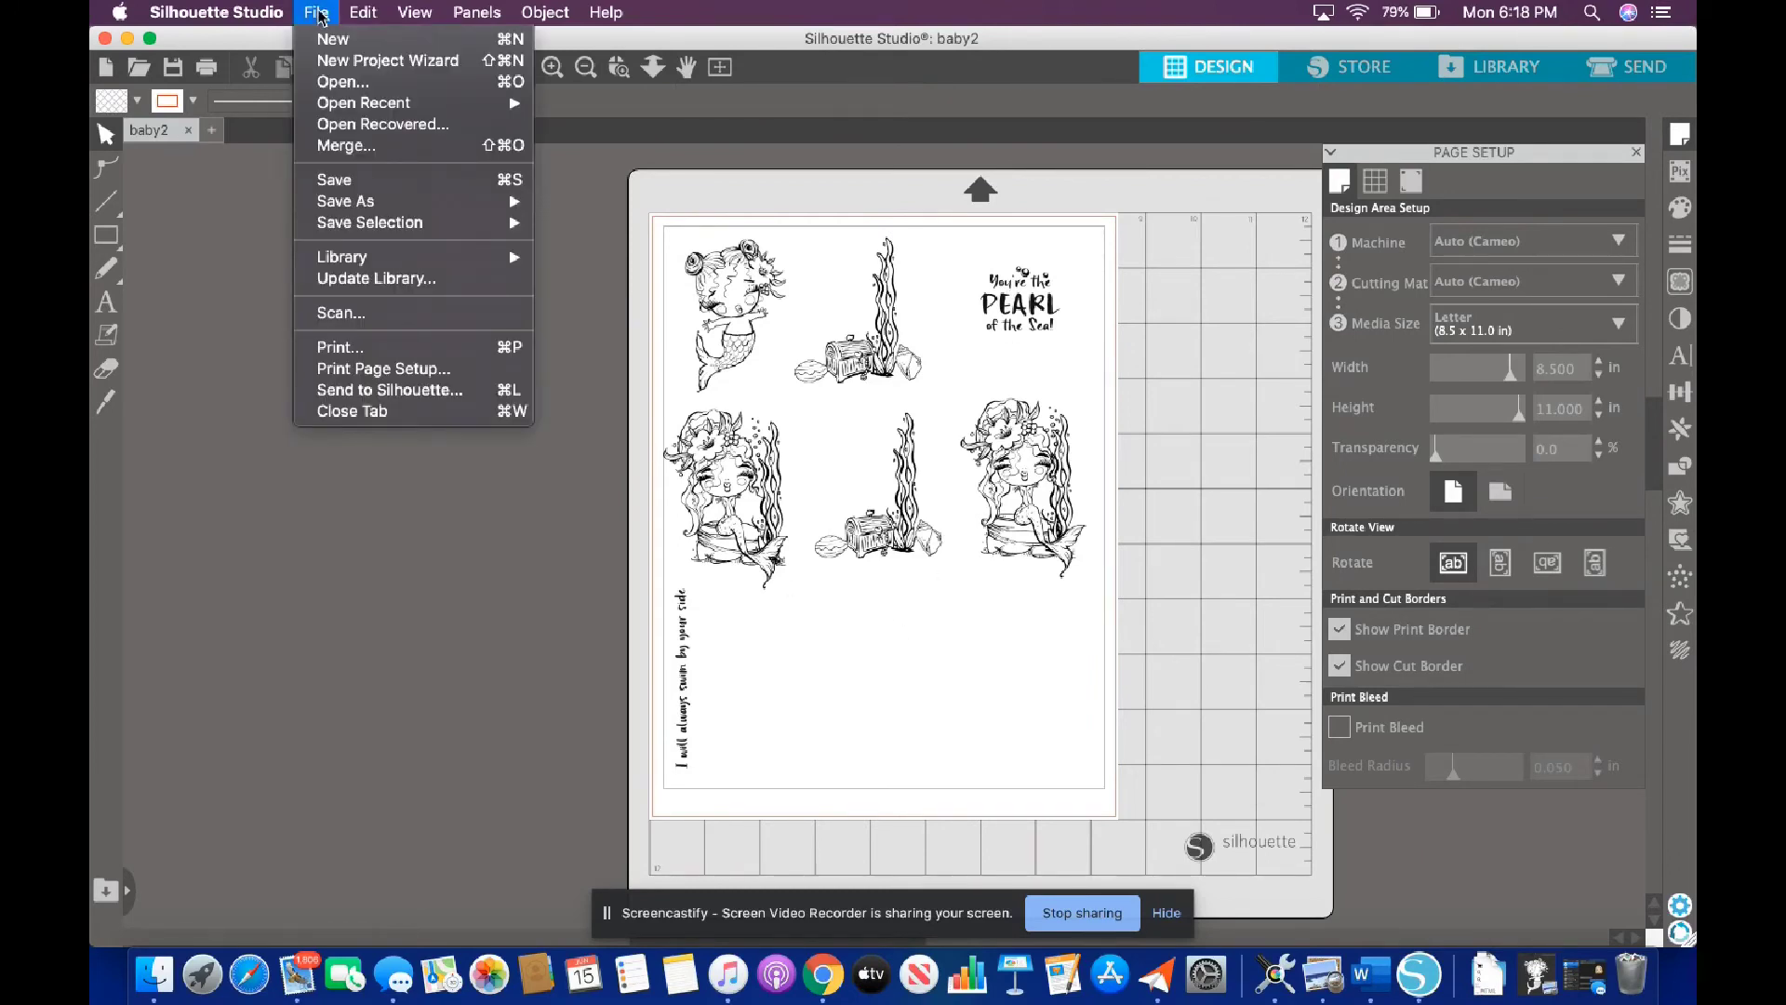
mouse_move(369, 204)
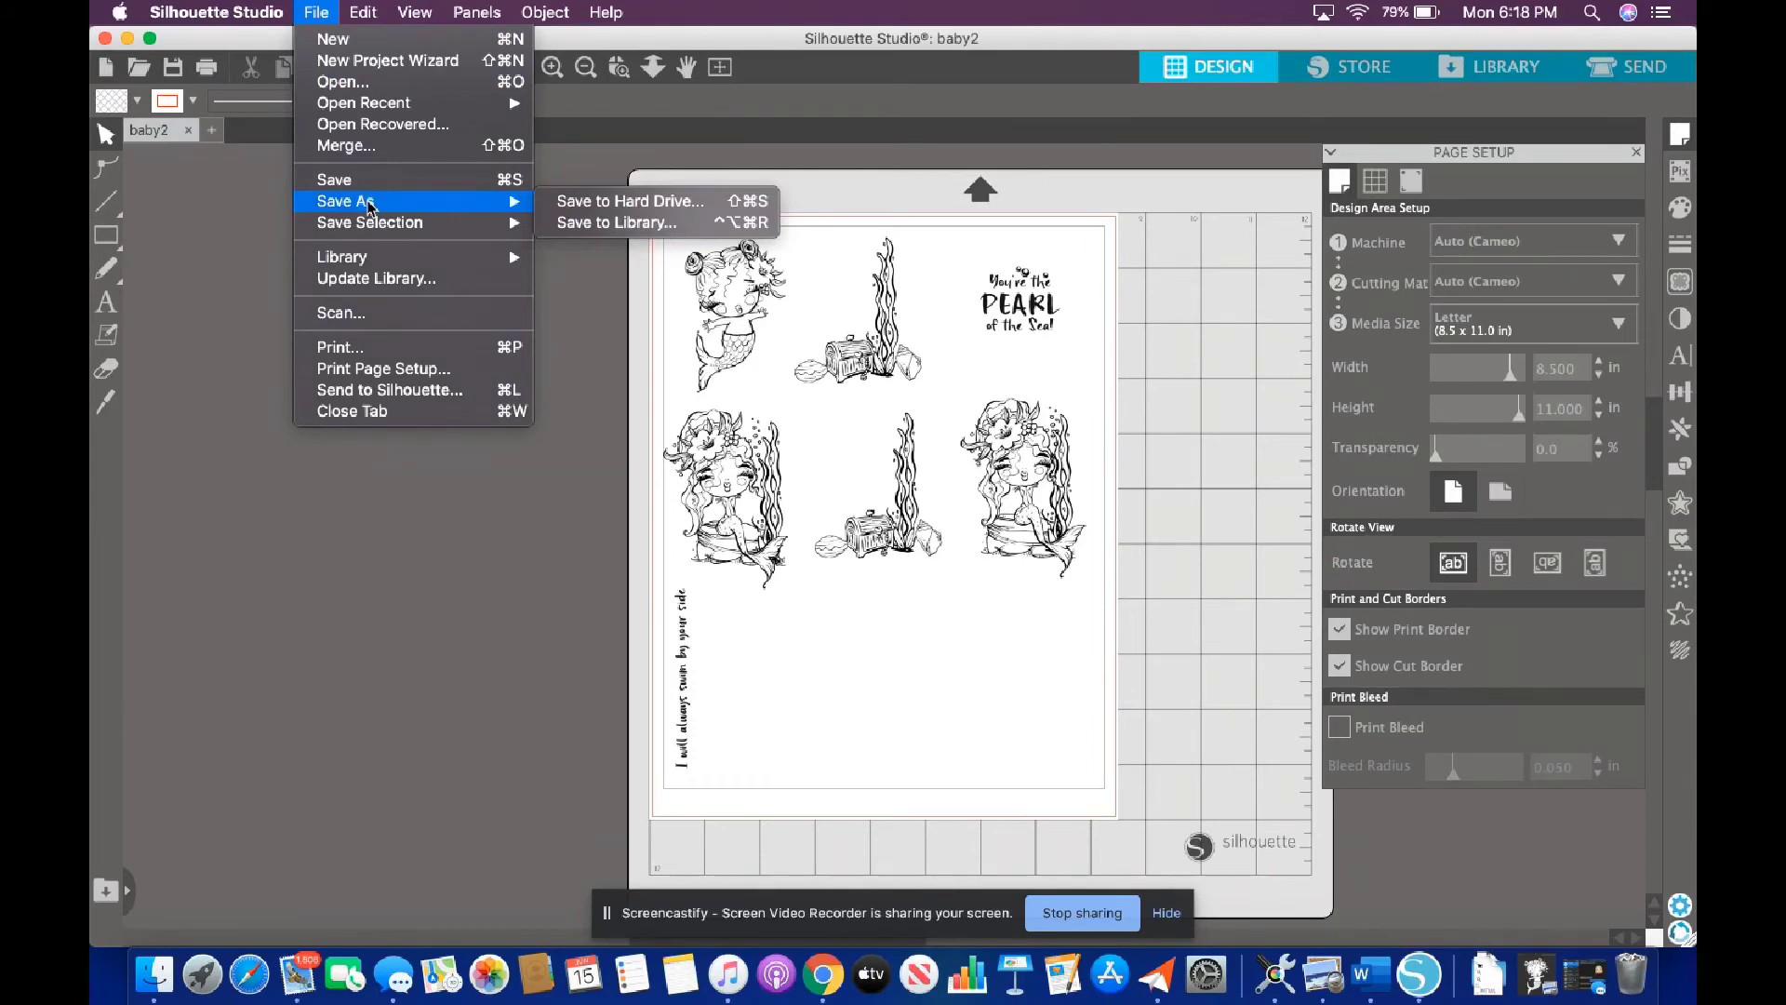
left_click(363, 349)
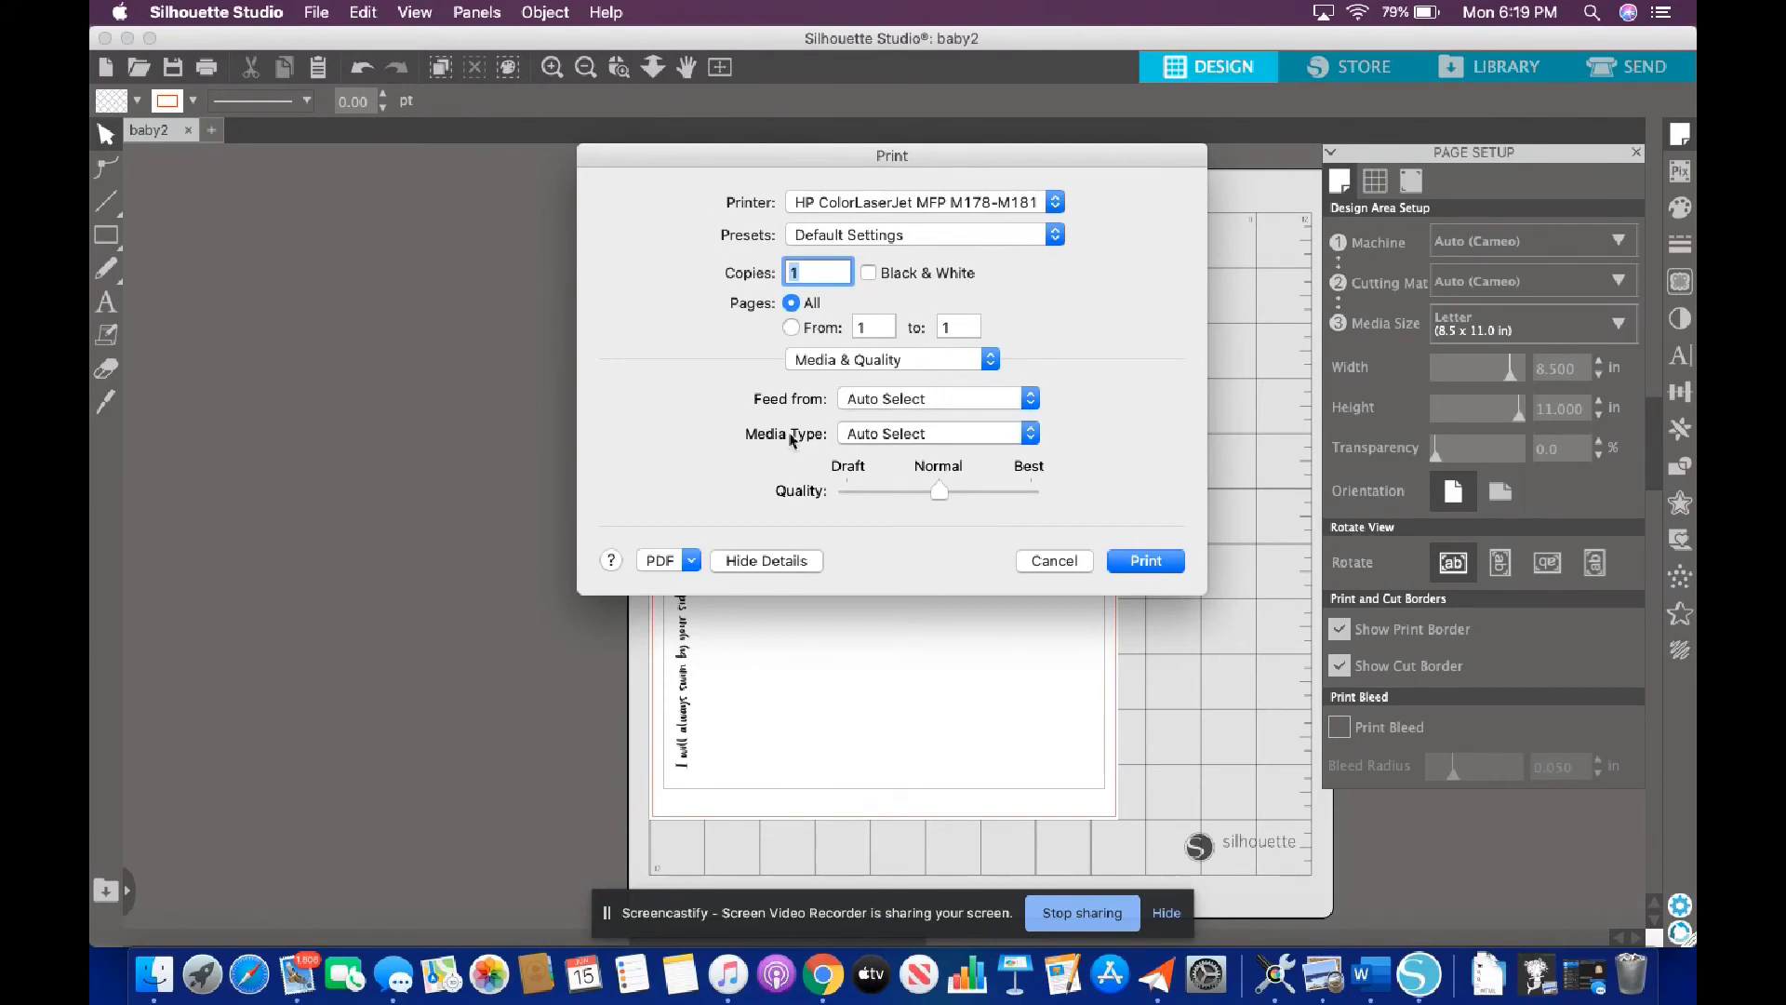
left_click(691, 561)
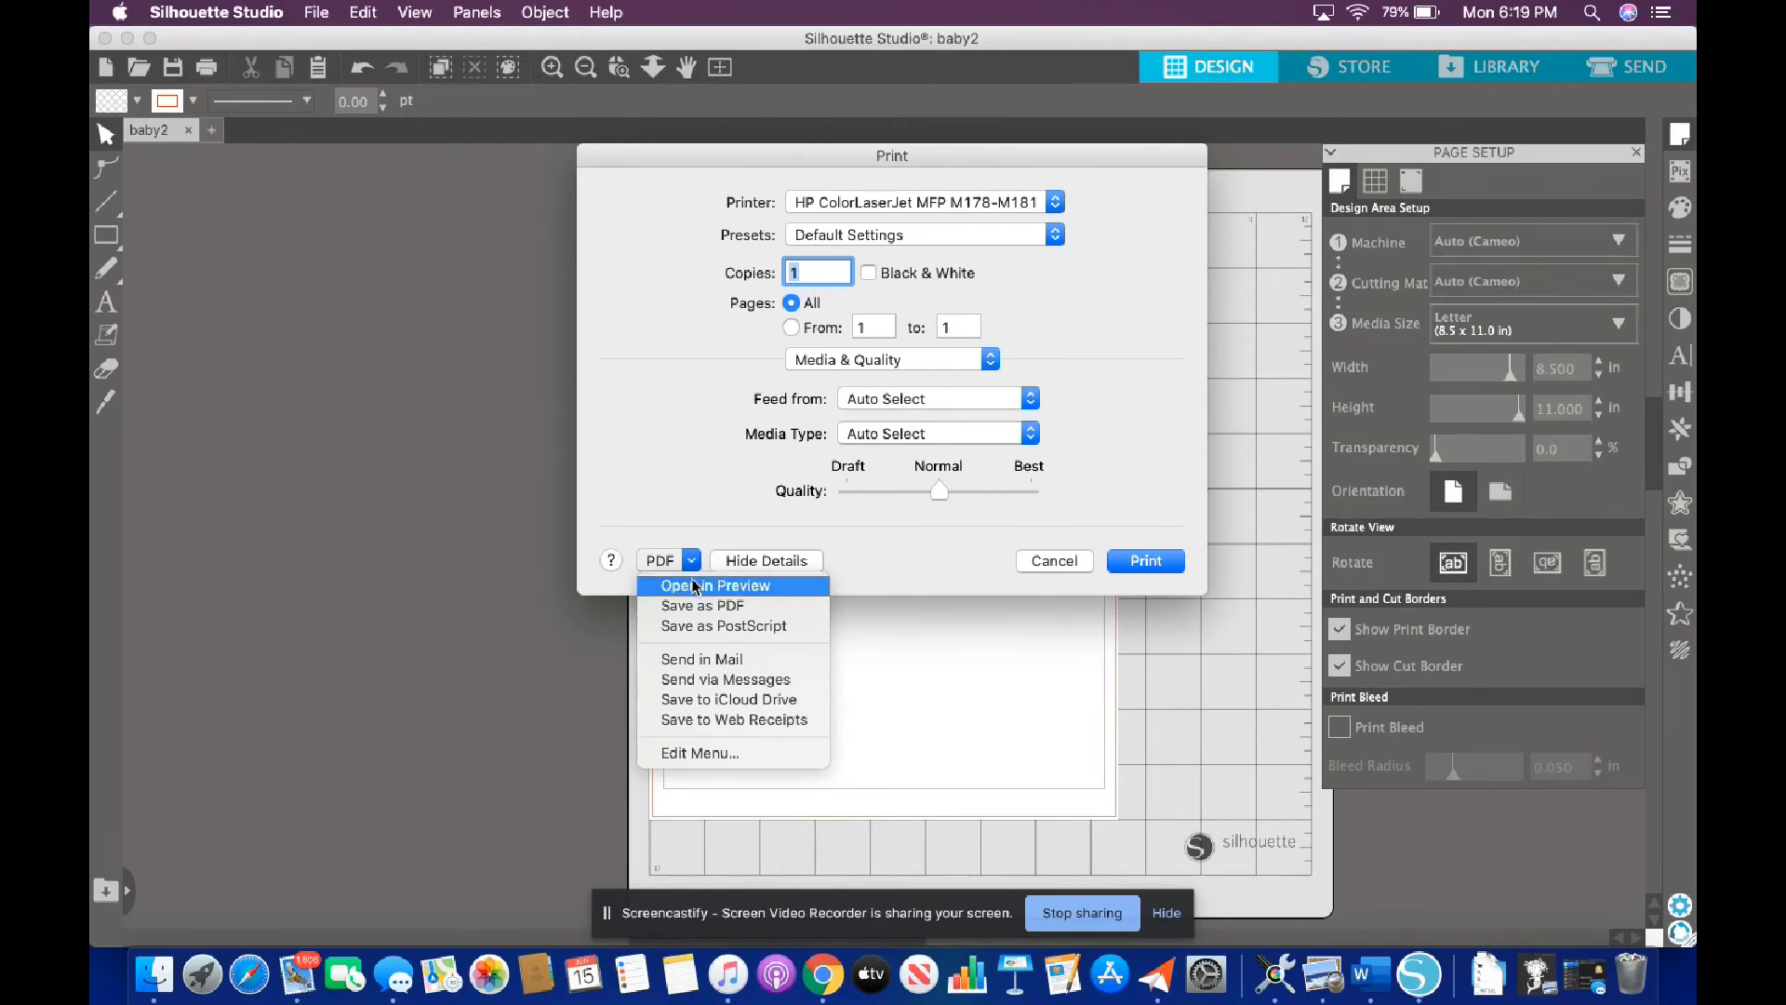
left_click(693, 586)
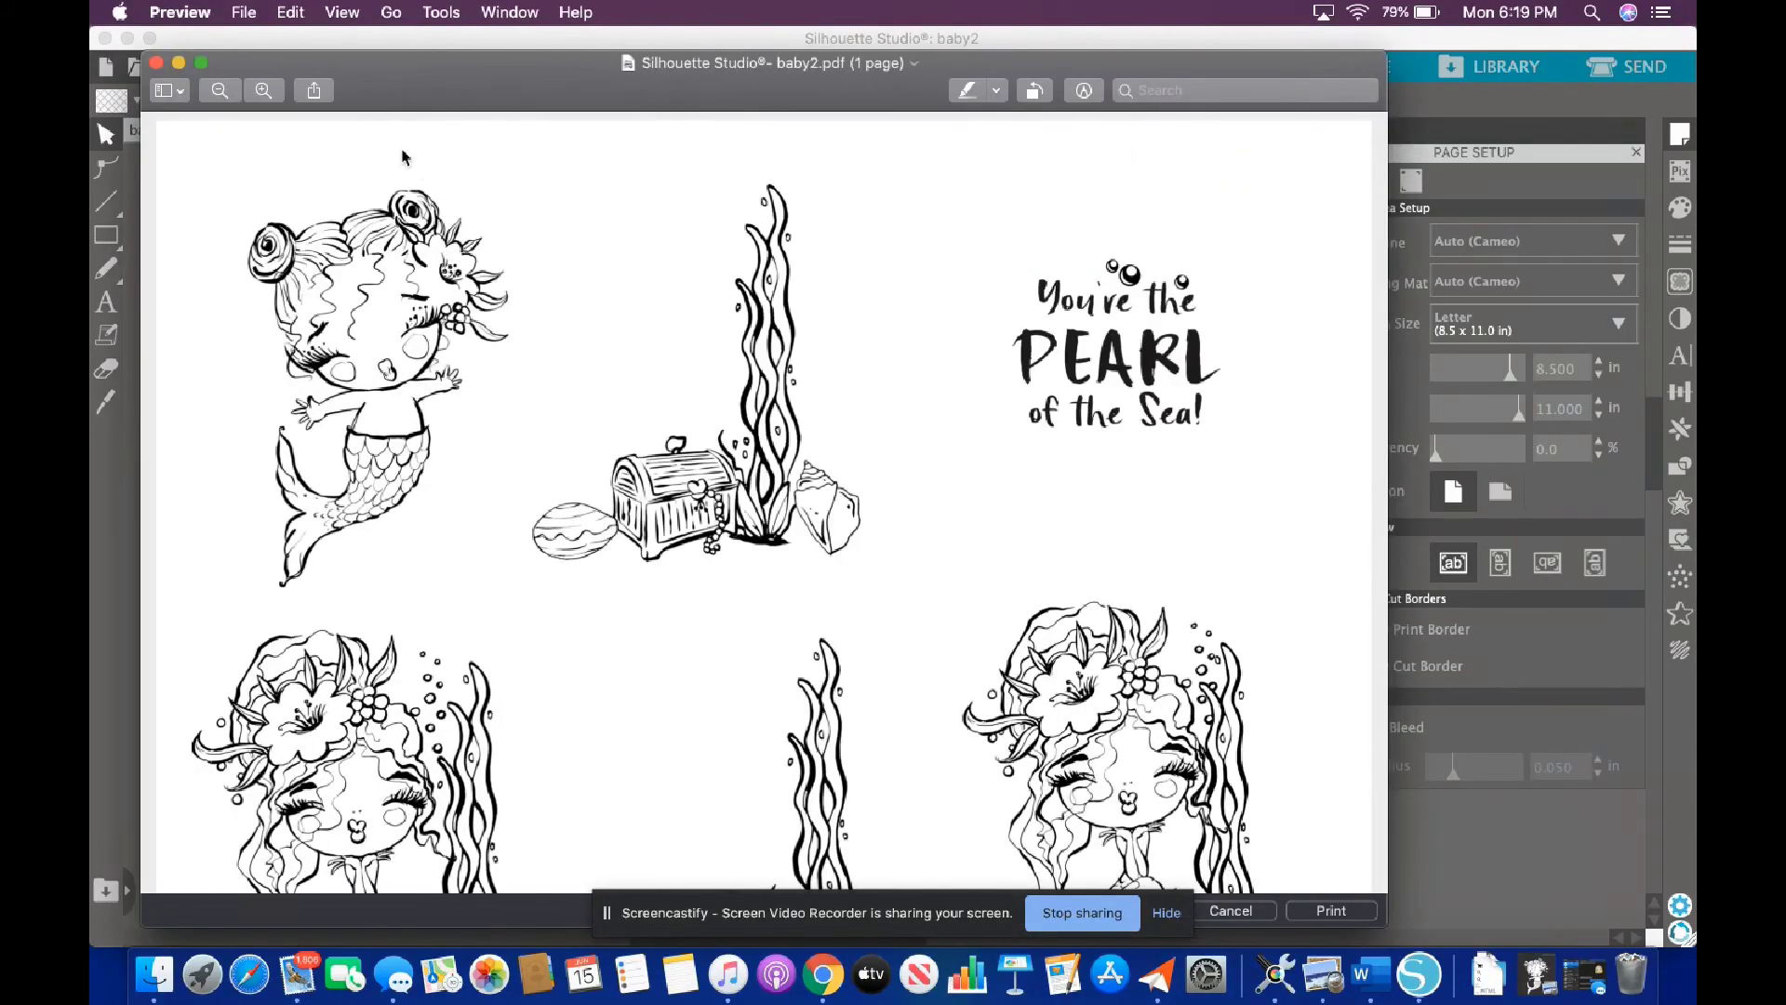
left_click(241, 12)
left_click(284, 486)
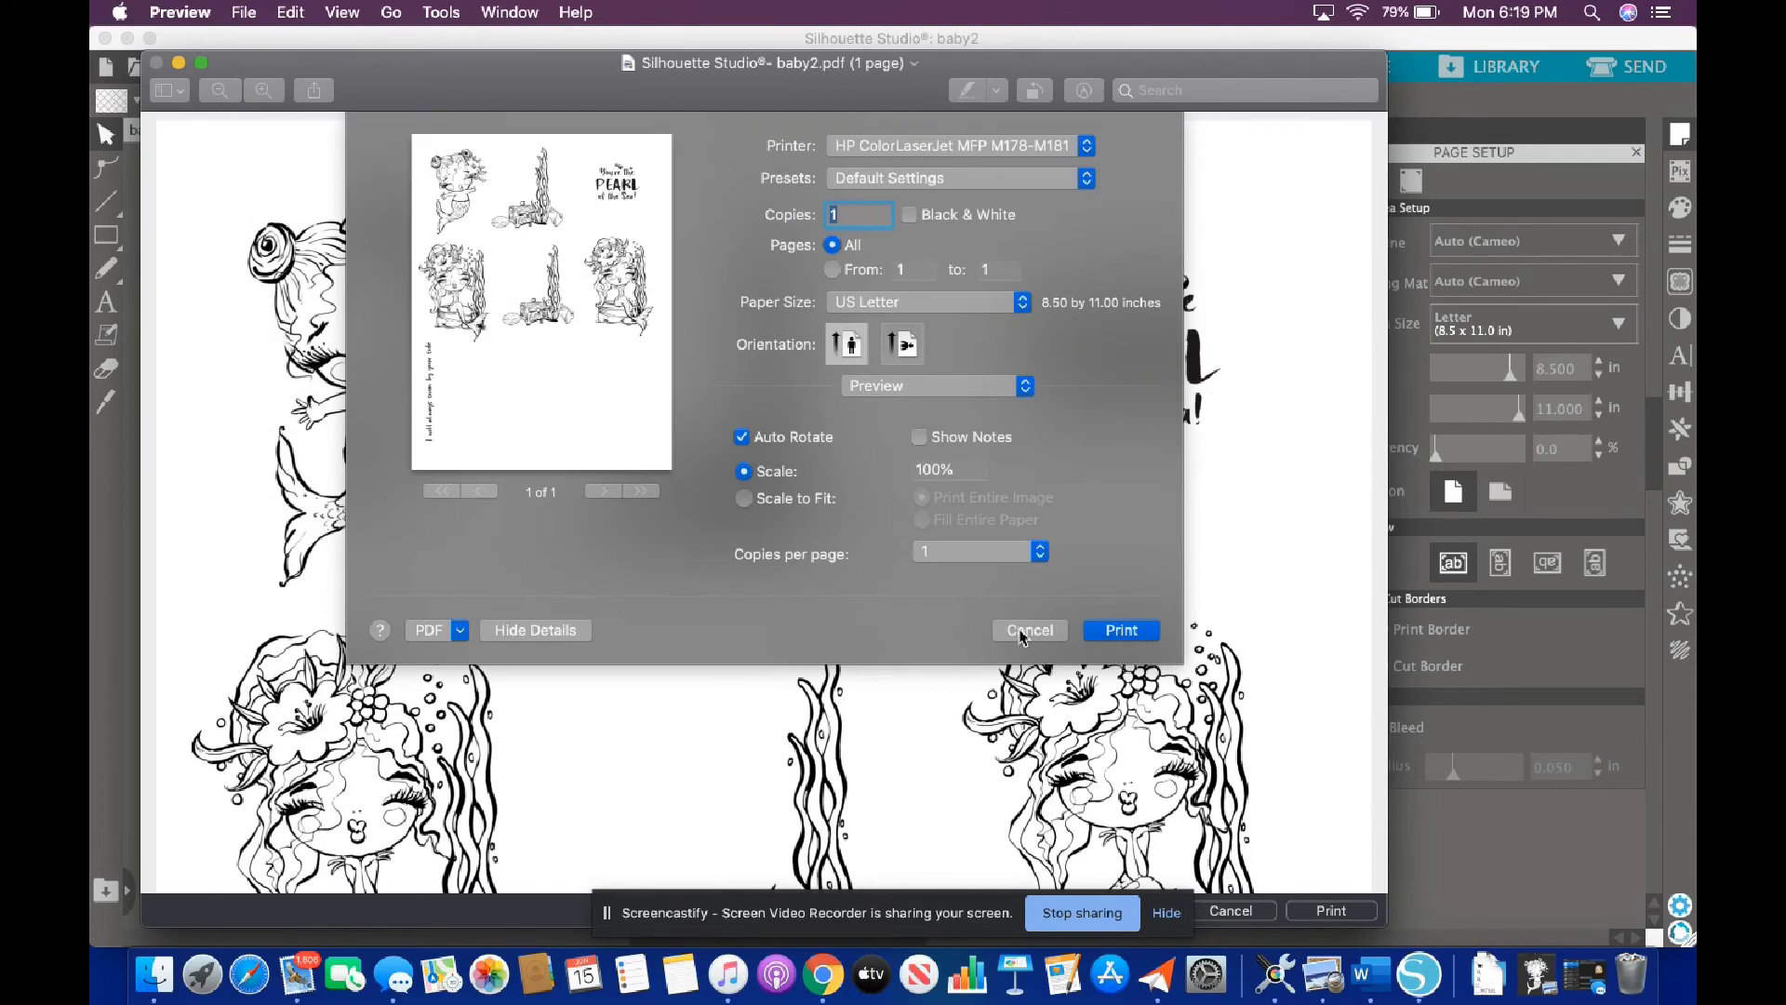
left_click(1023, 631)
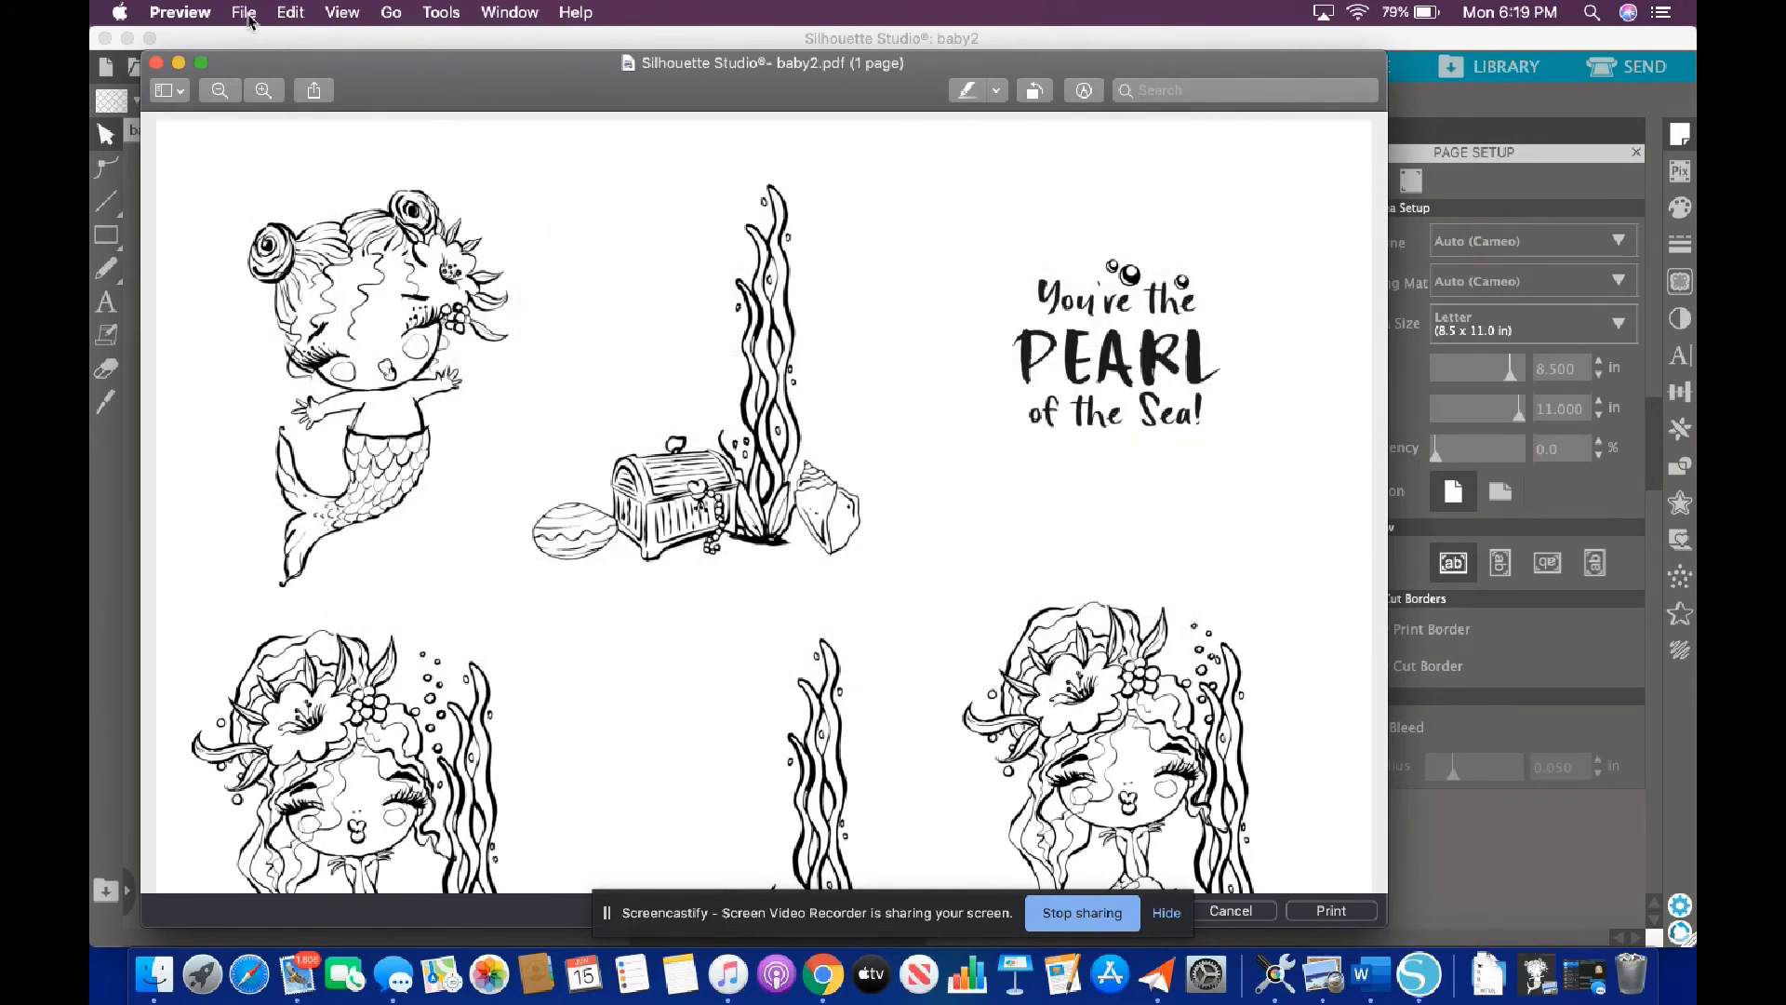
- Save the stamp page as a PDF named Mermaids2 in the Stamps folder
left_click(249, 13)
left_click(274, 168)
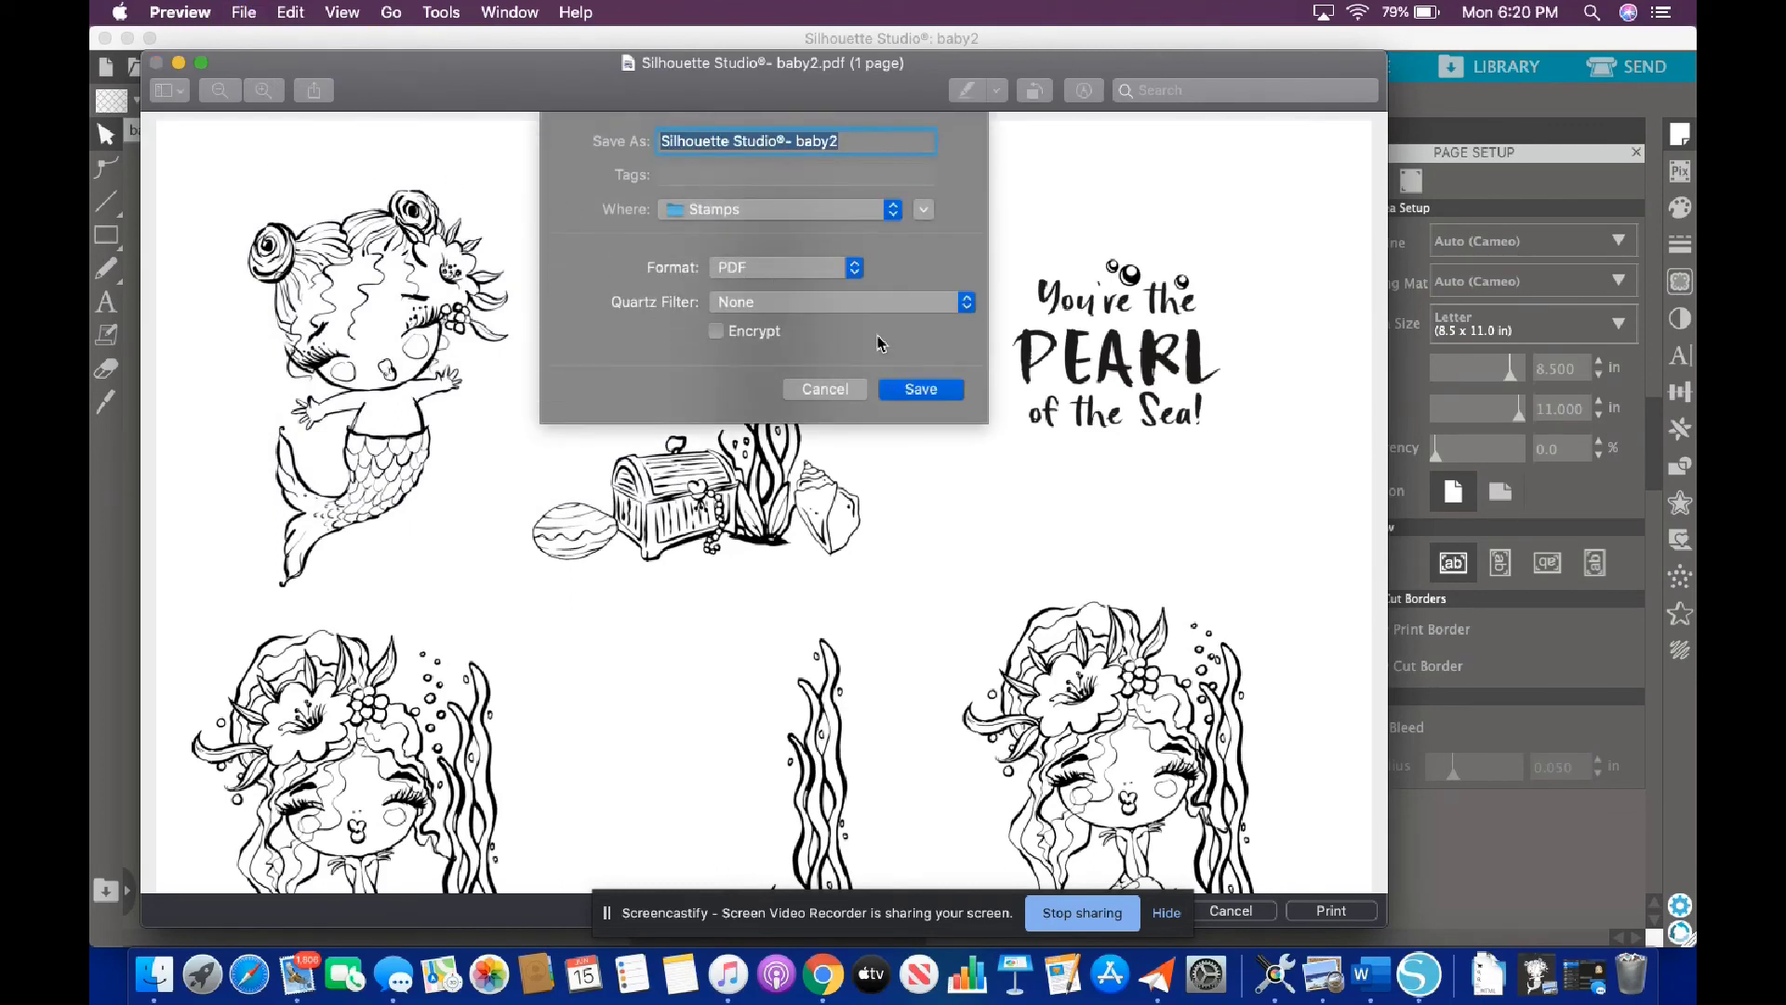
type("Mermaids2")
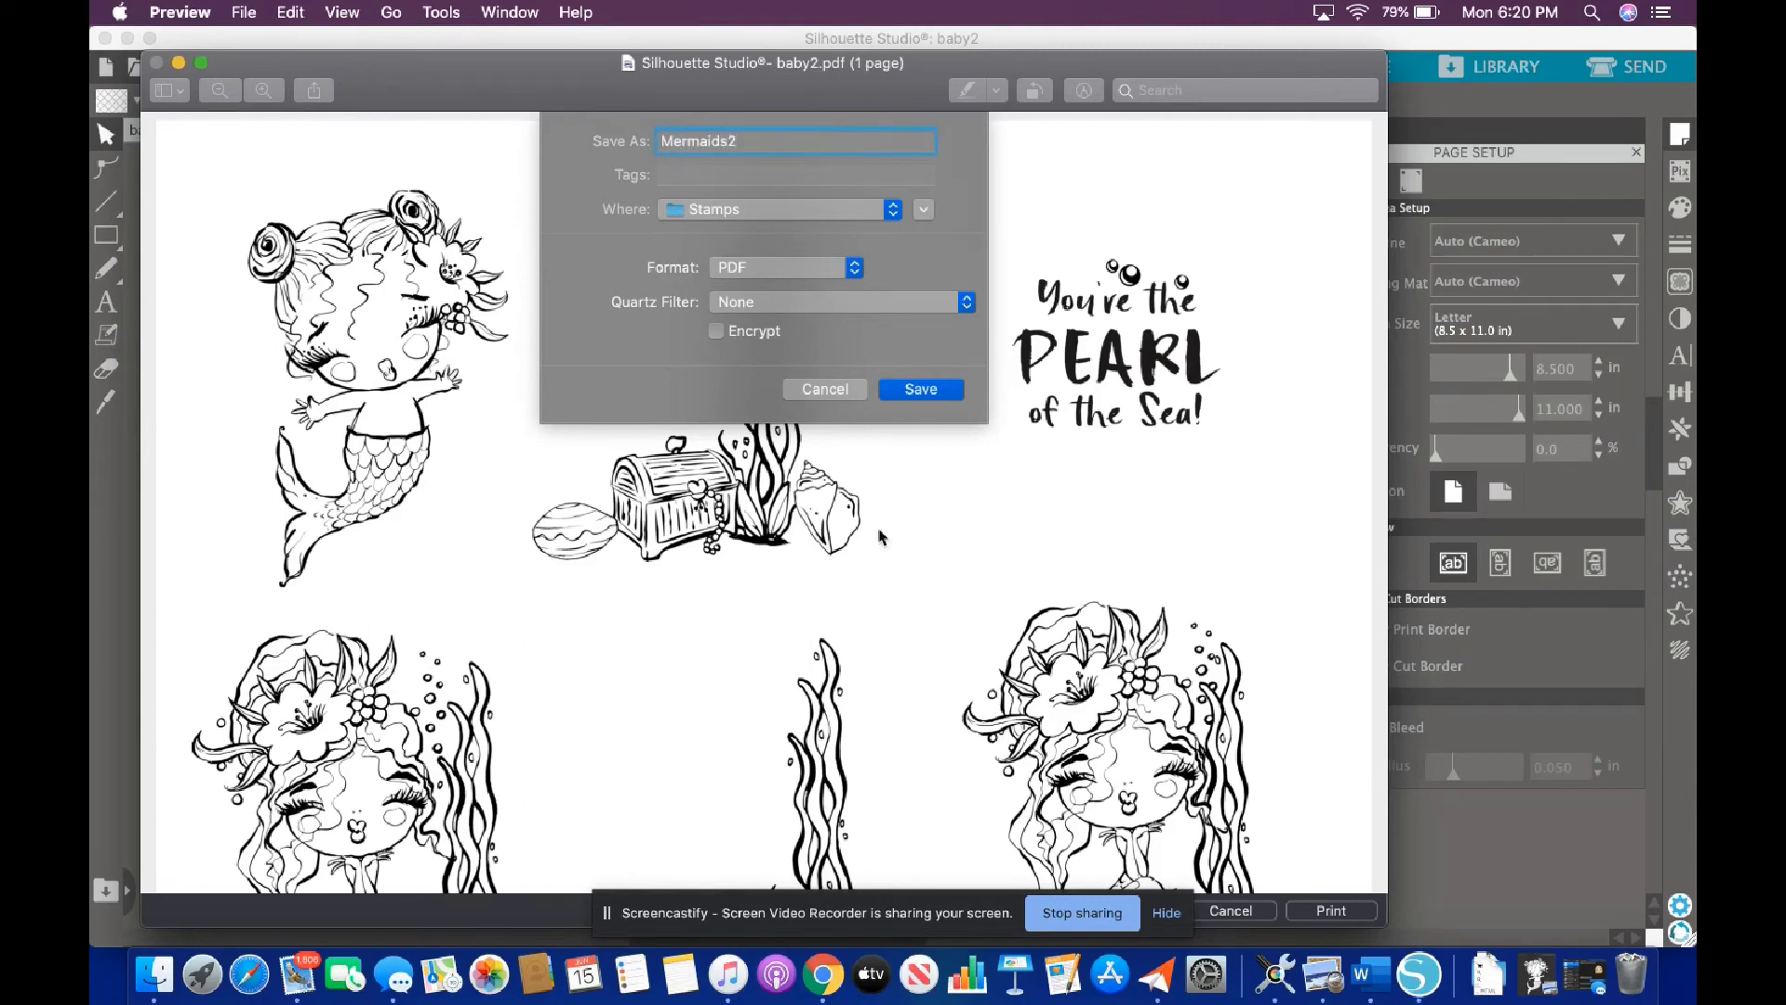
left_click(900, 390)
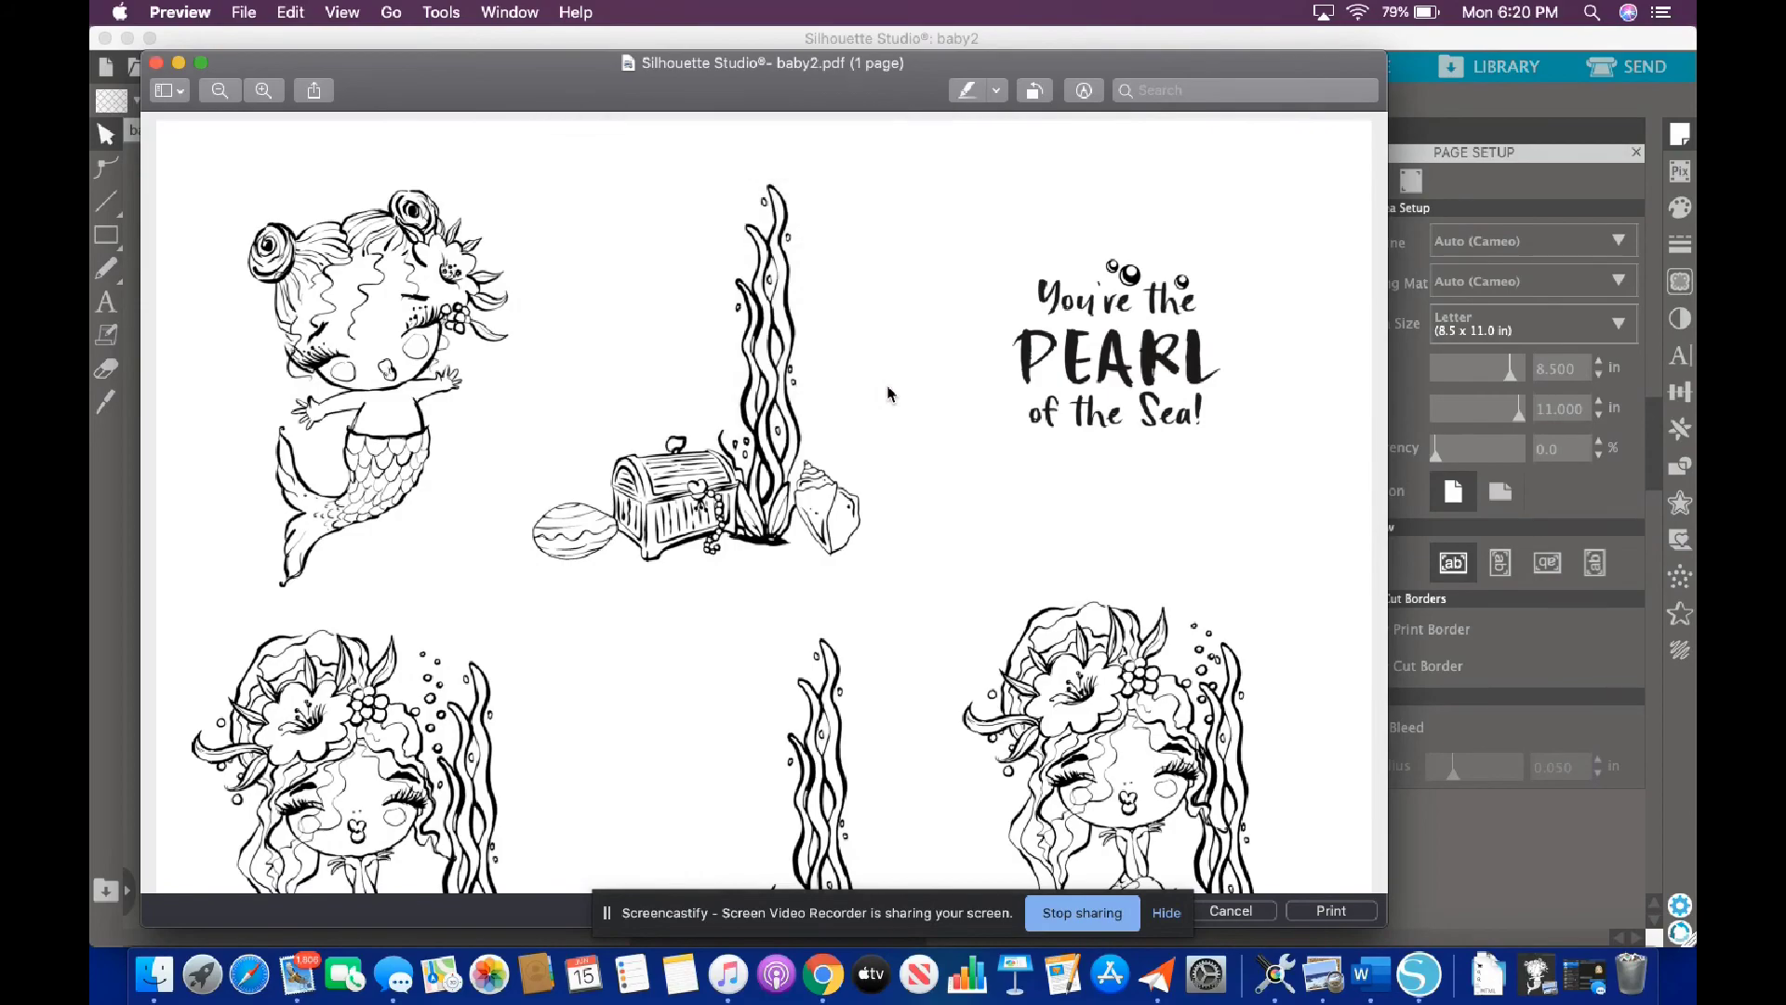